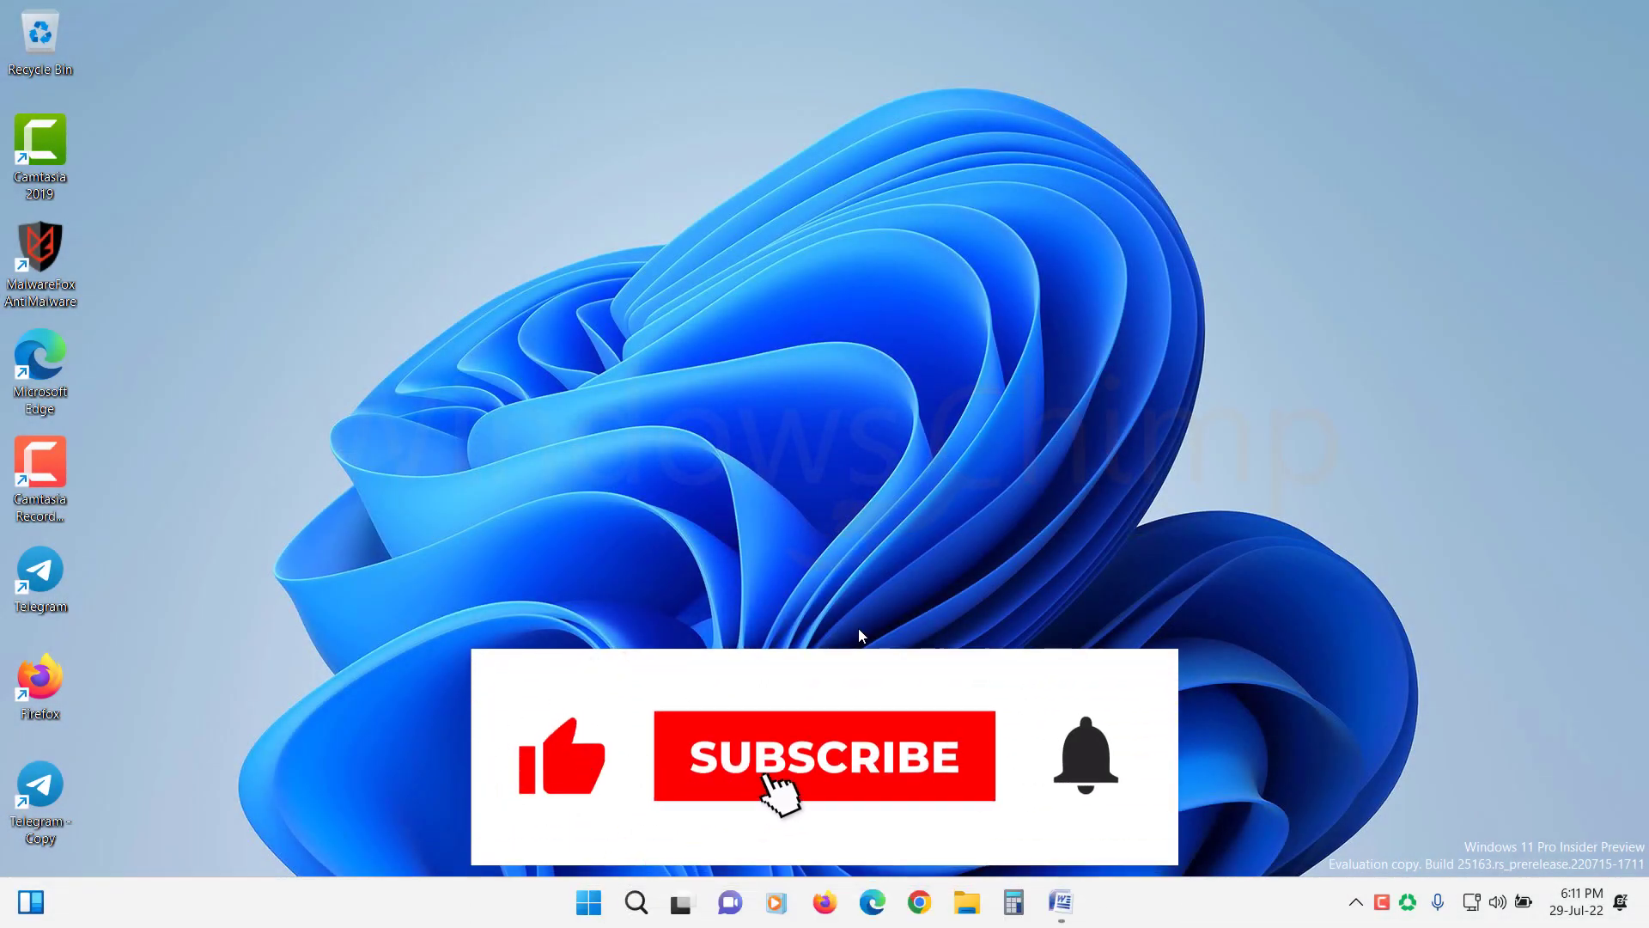
Step: Open the Touchpad settings page from search and switch the touchpad On
key("super")
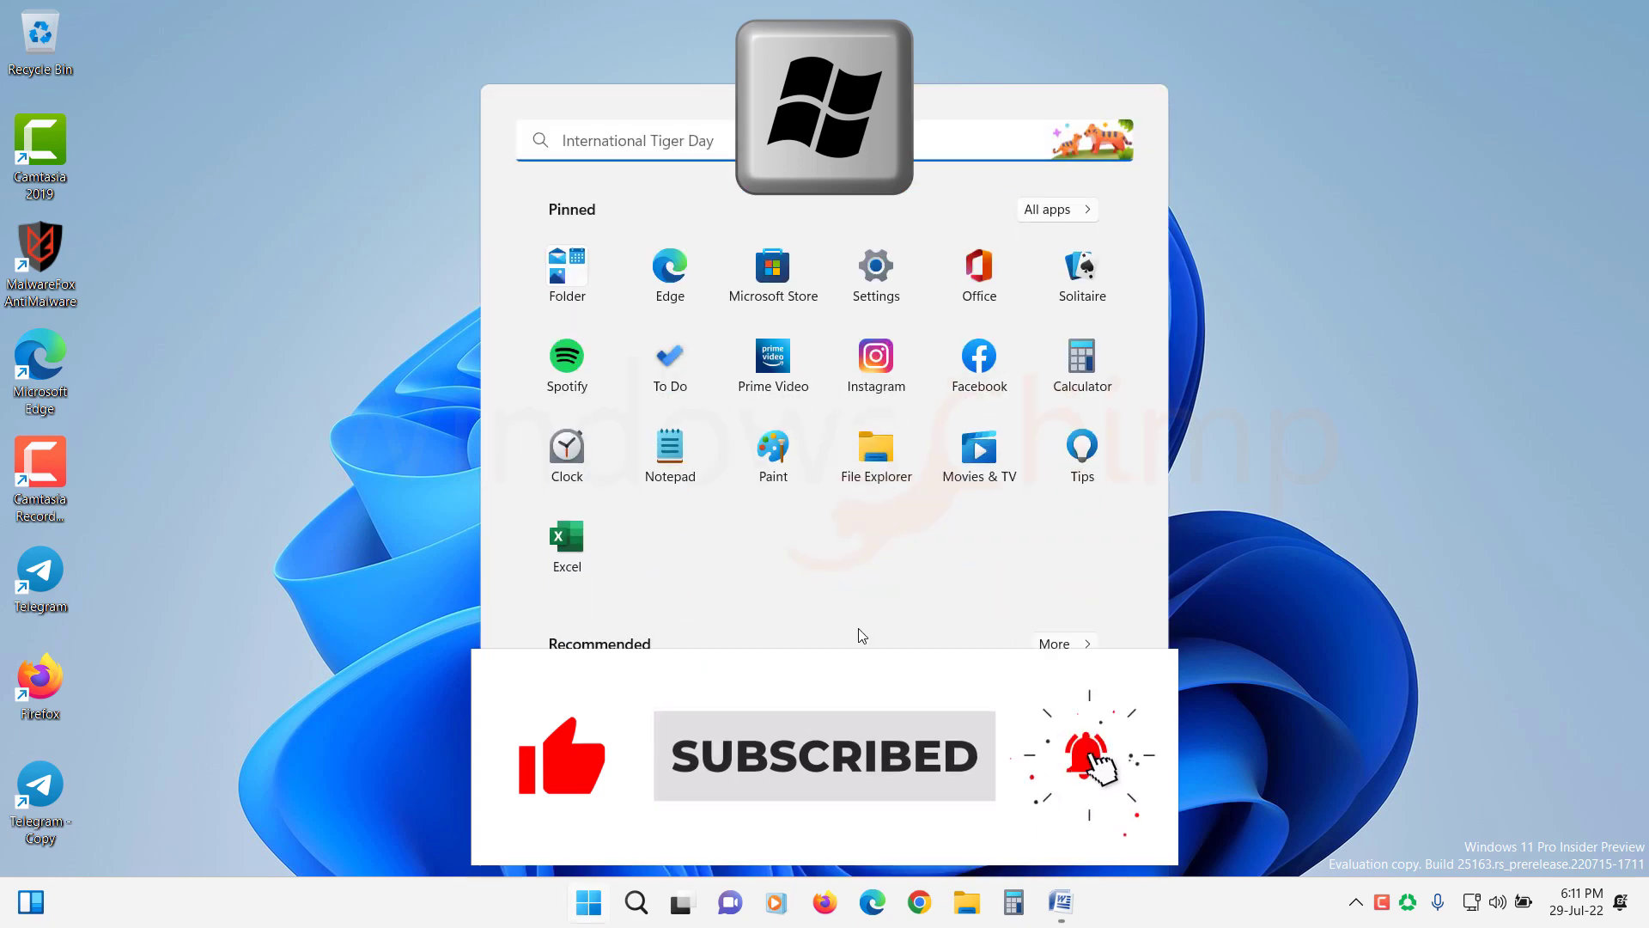
type("touchpad settings")
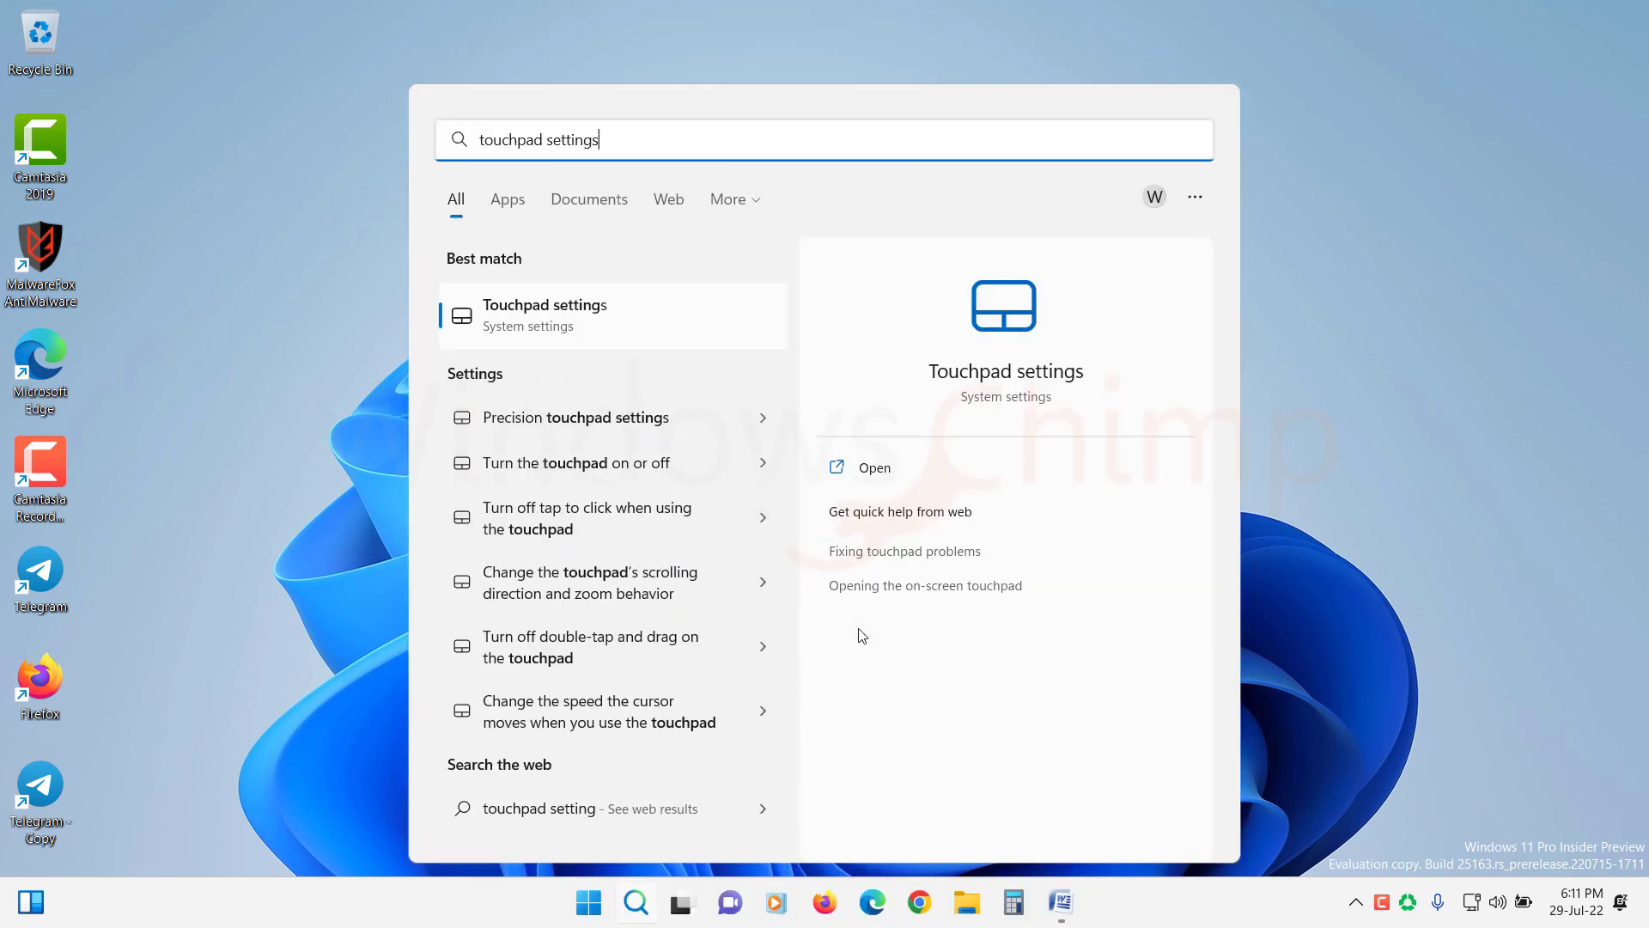
key("Return")
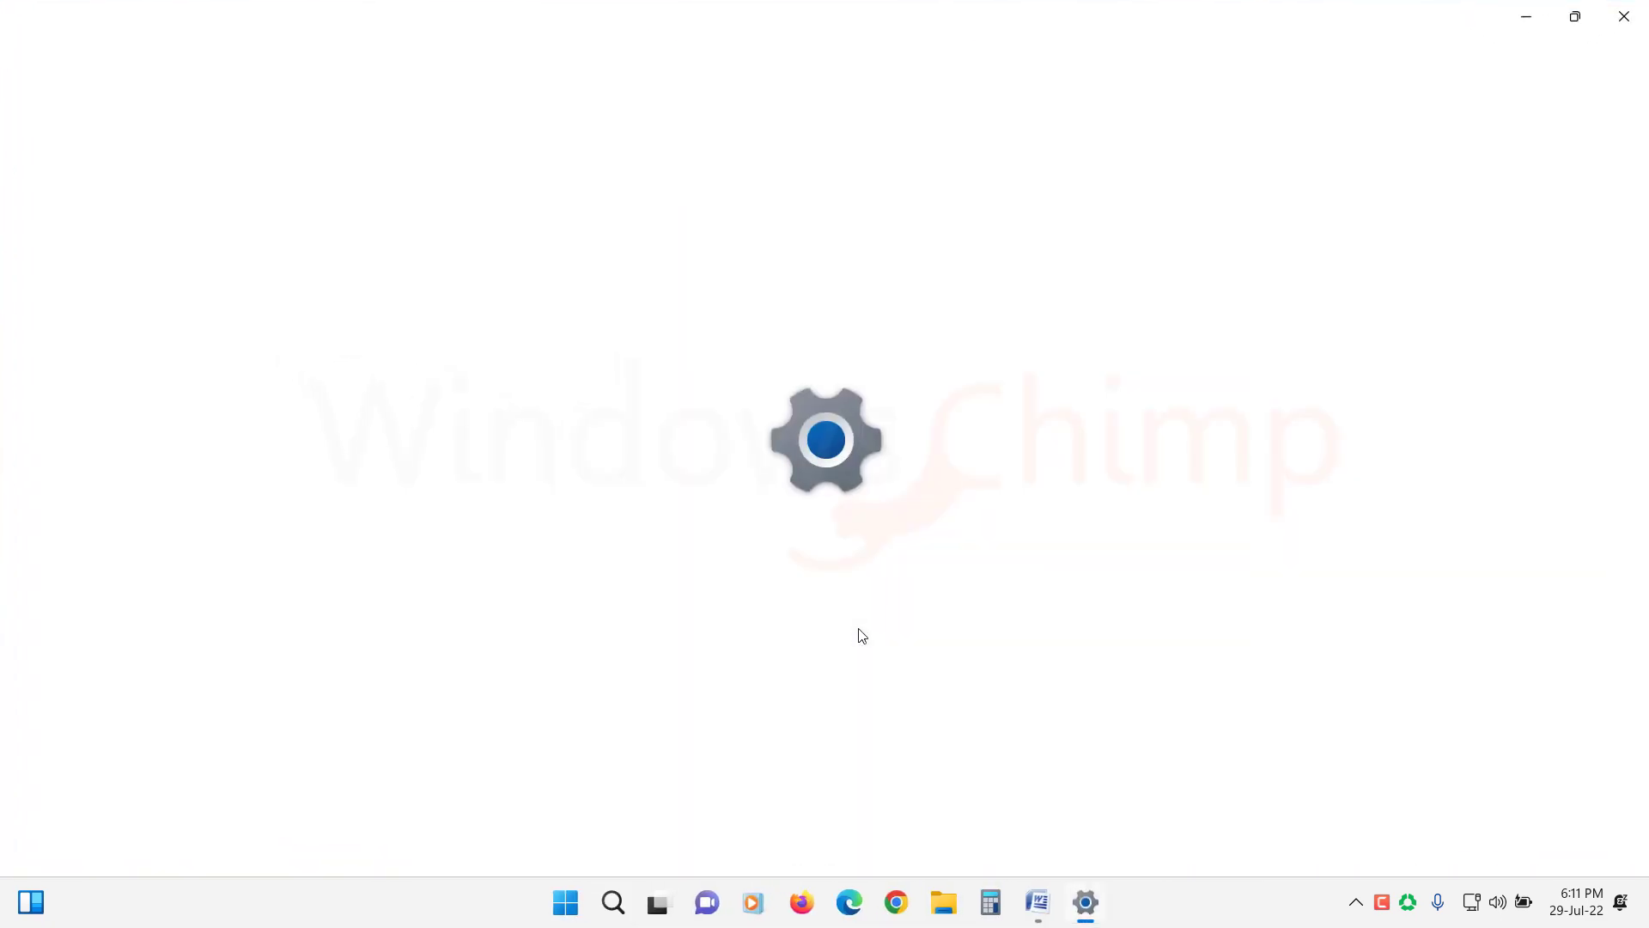
key("Tab")
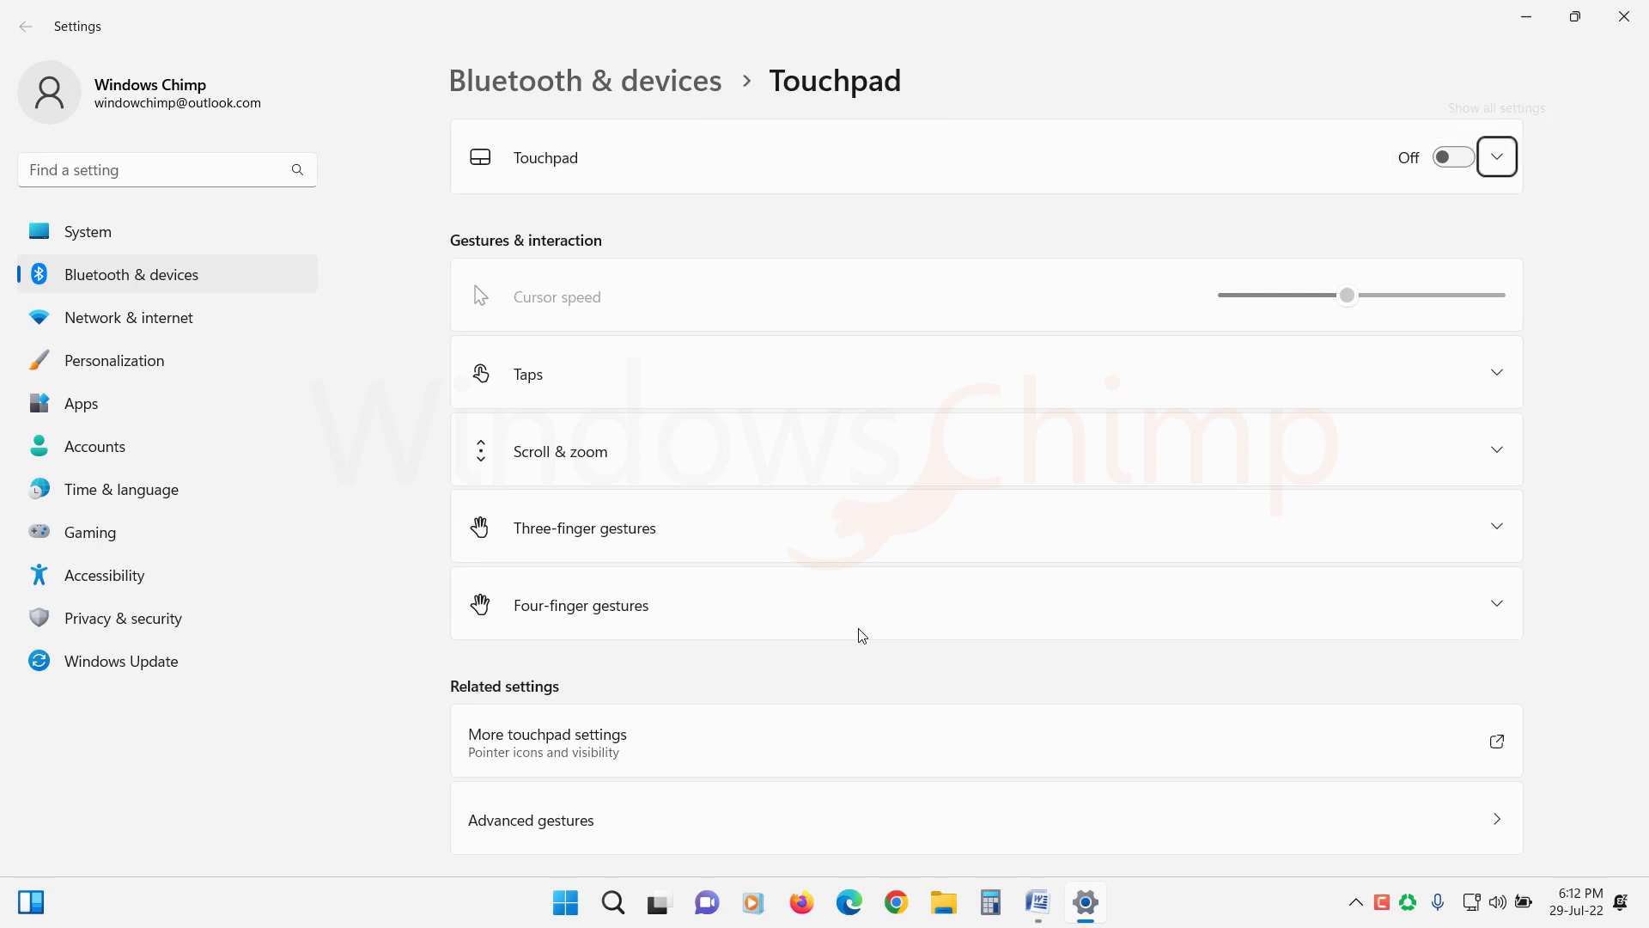
key("shift+Tab")
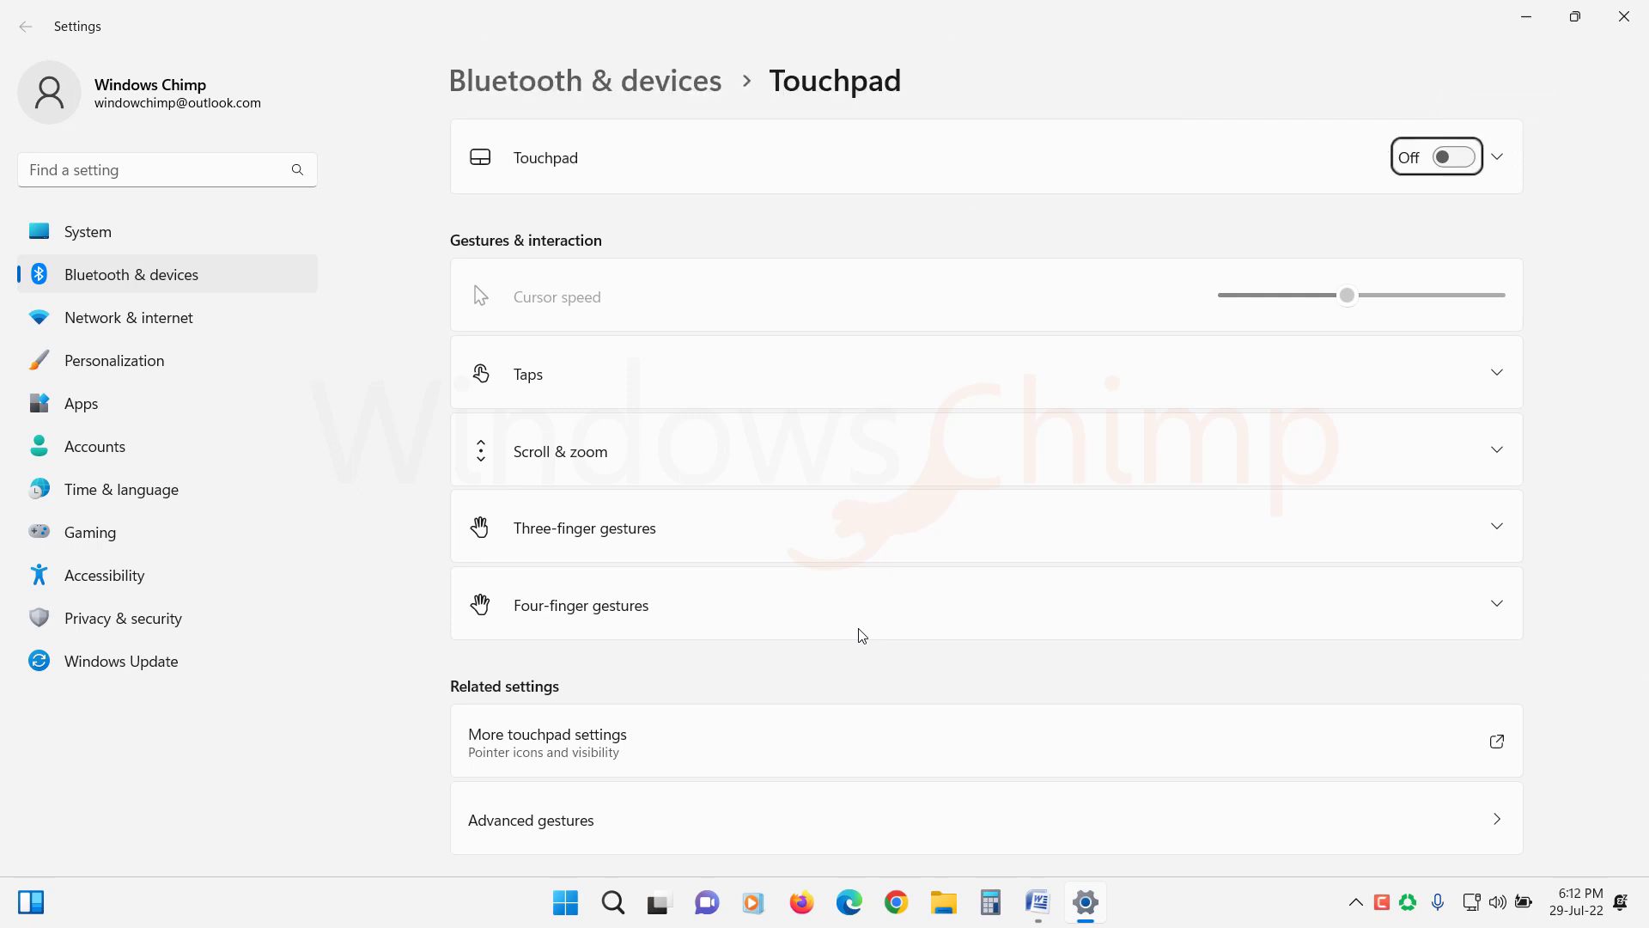
key("Return")
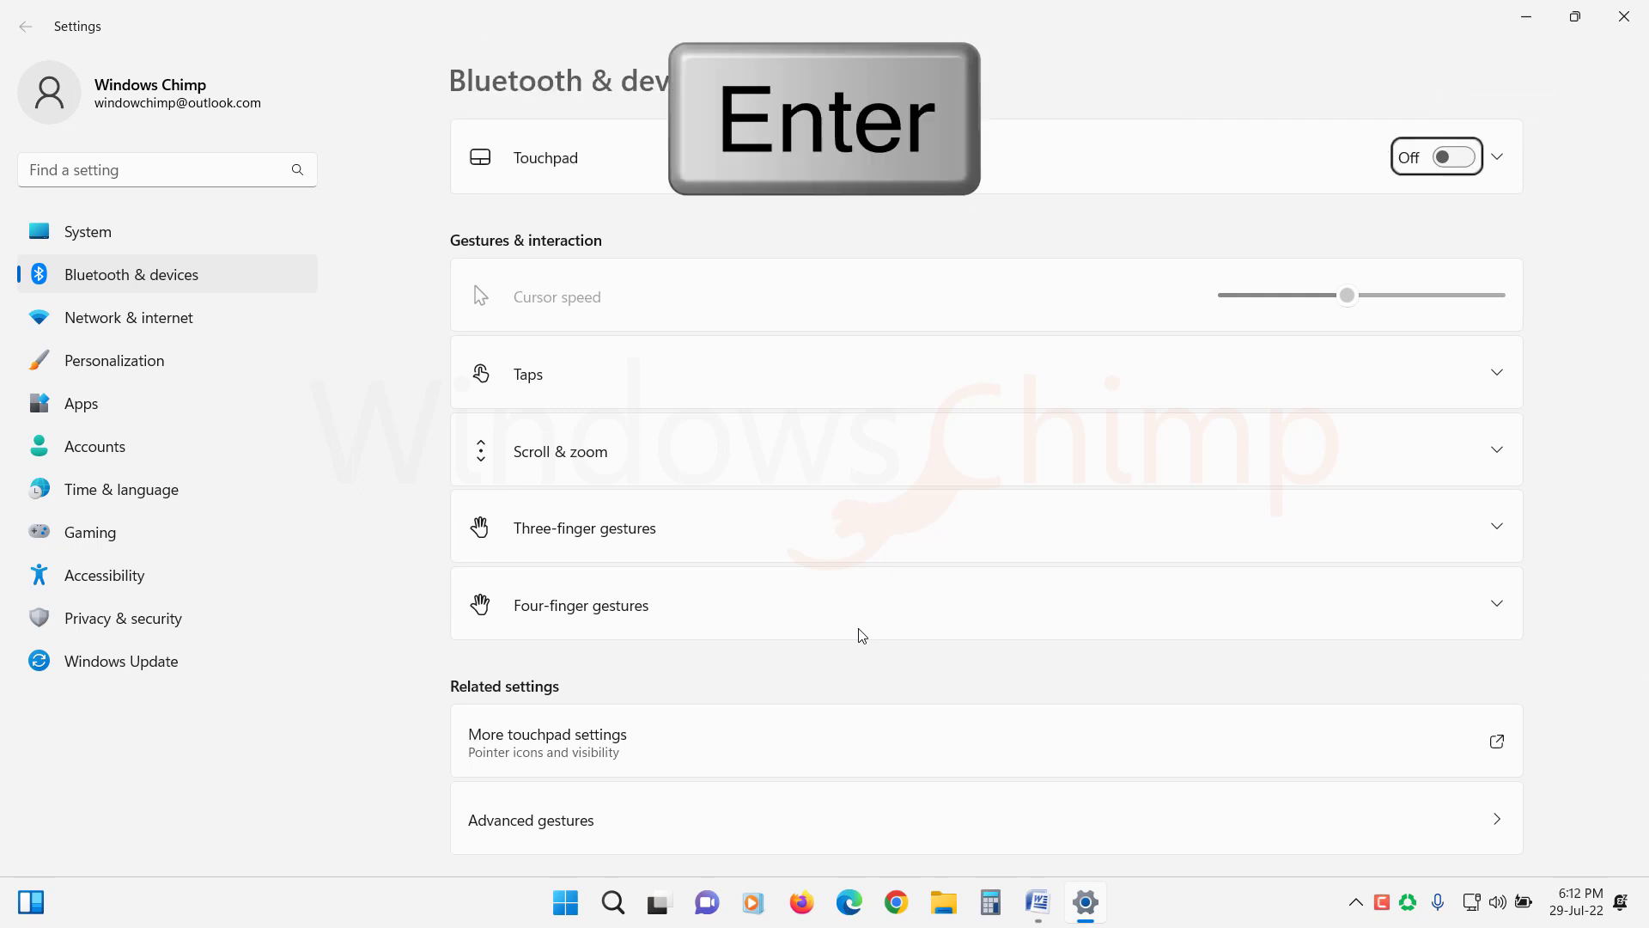
Step: Expand the touchpad options and tick 'Leave touchpad on when a mouse is connected'
key("Tab")
key("space")
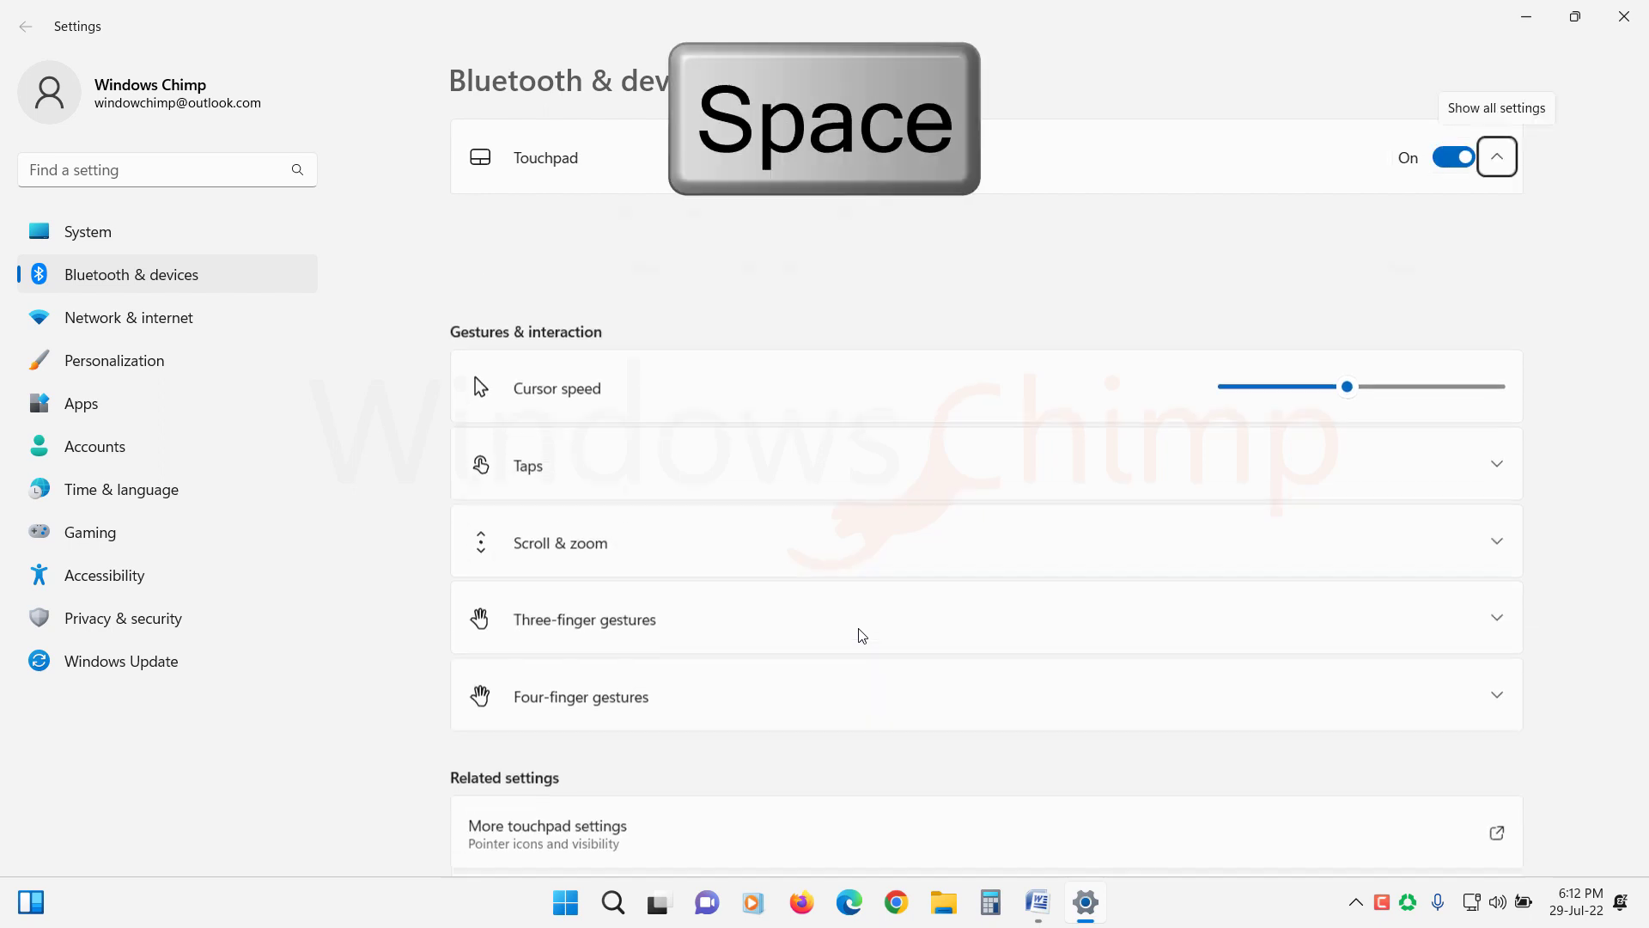
key("Tab")
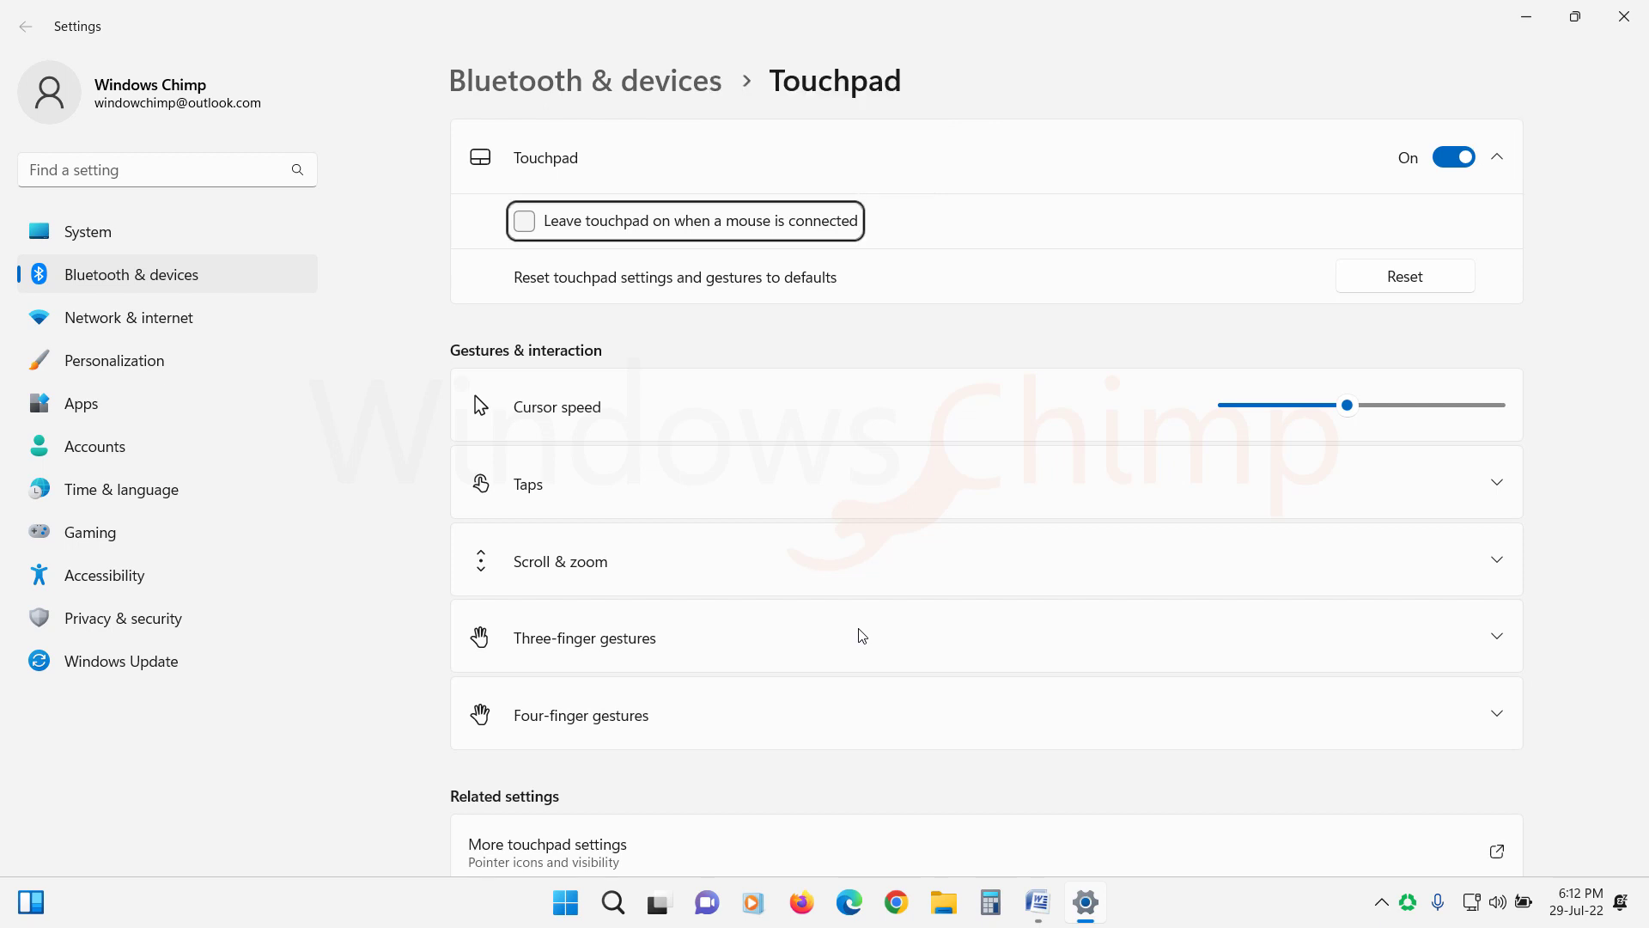
key("space")
key("Tab")
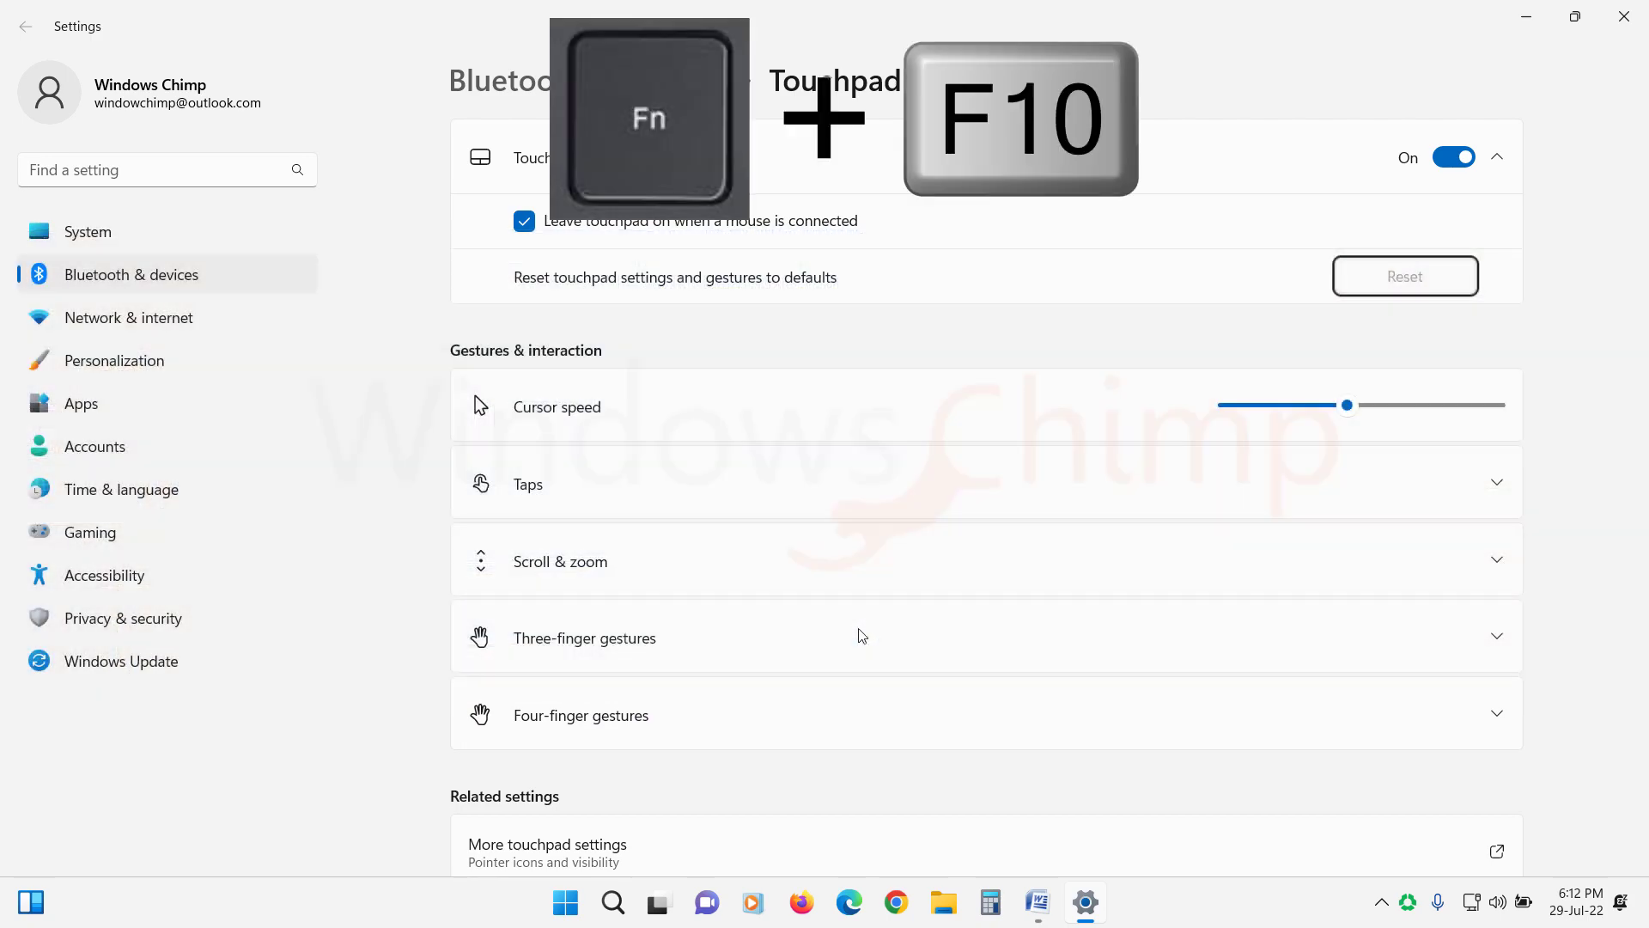
Step: Enable the touchpad with the laptop's Fn+F10 touchpad key
key("XF86TouchpadToggle")
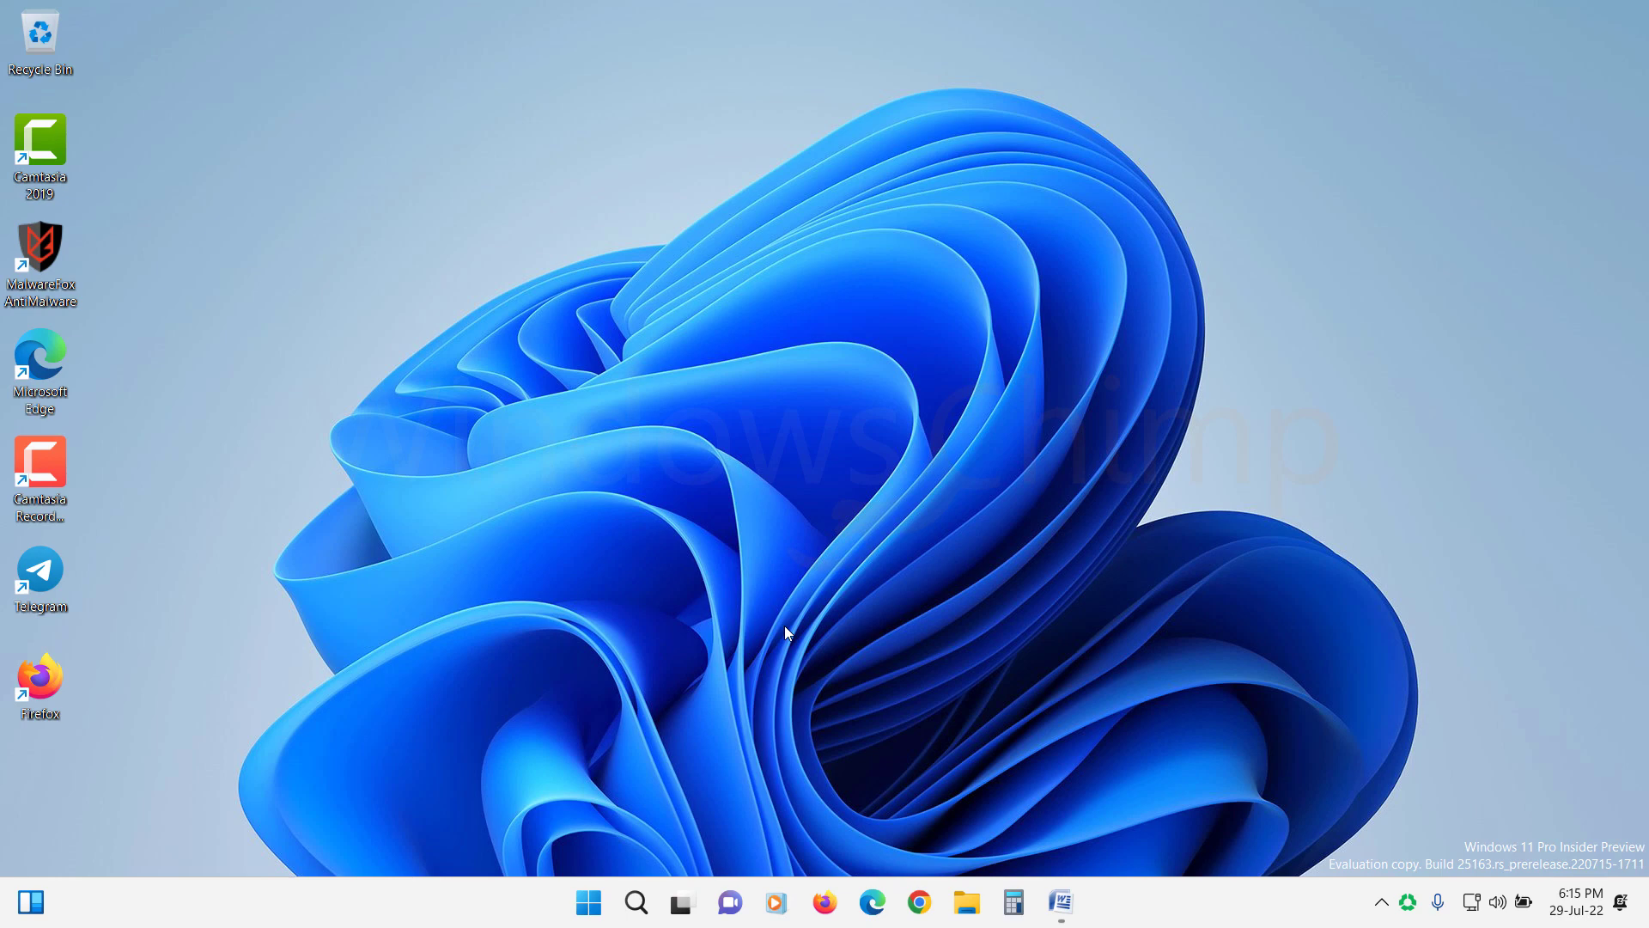
Step: Open Windows Update settings and let it check for available updates
key("super")
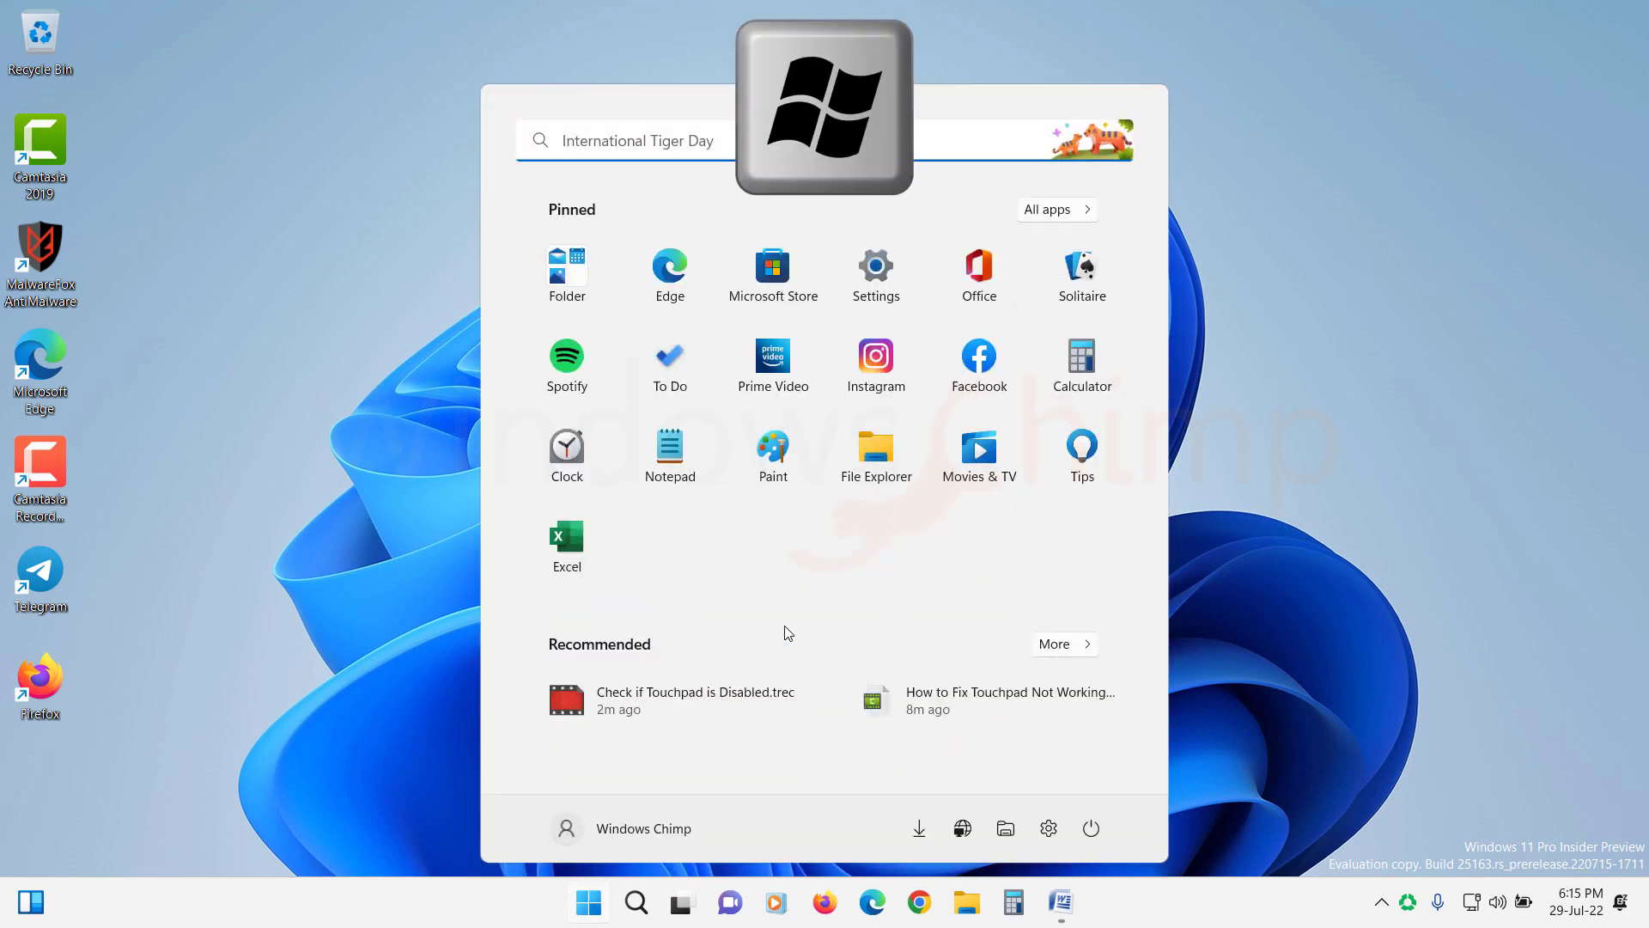
type("windows update")
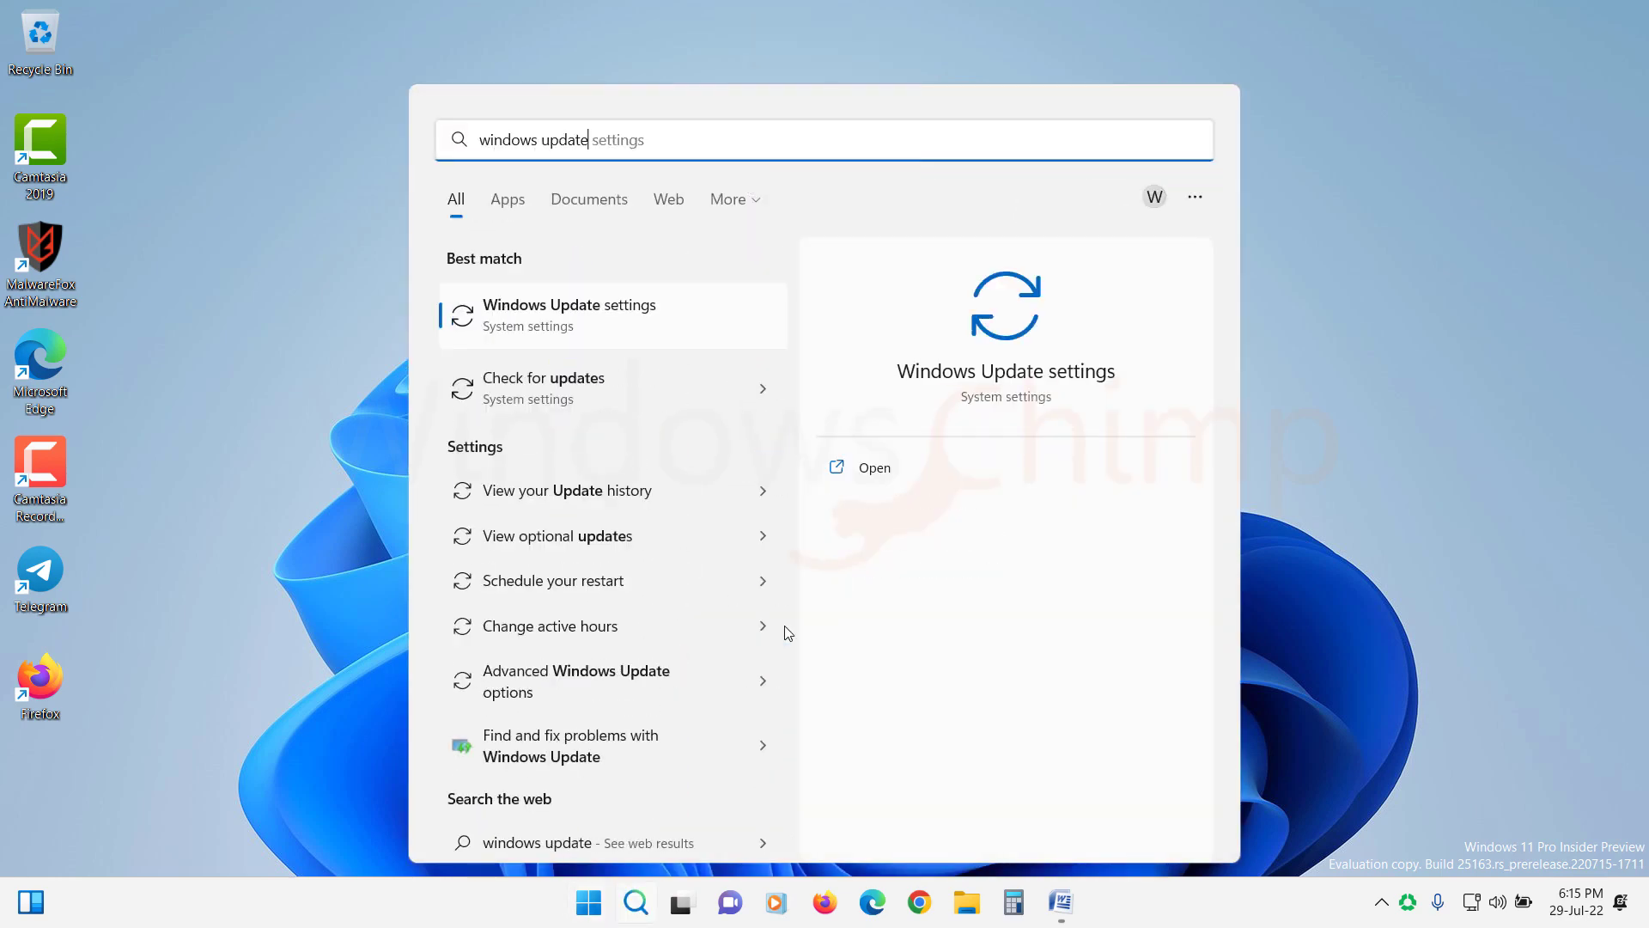
key("Return")
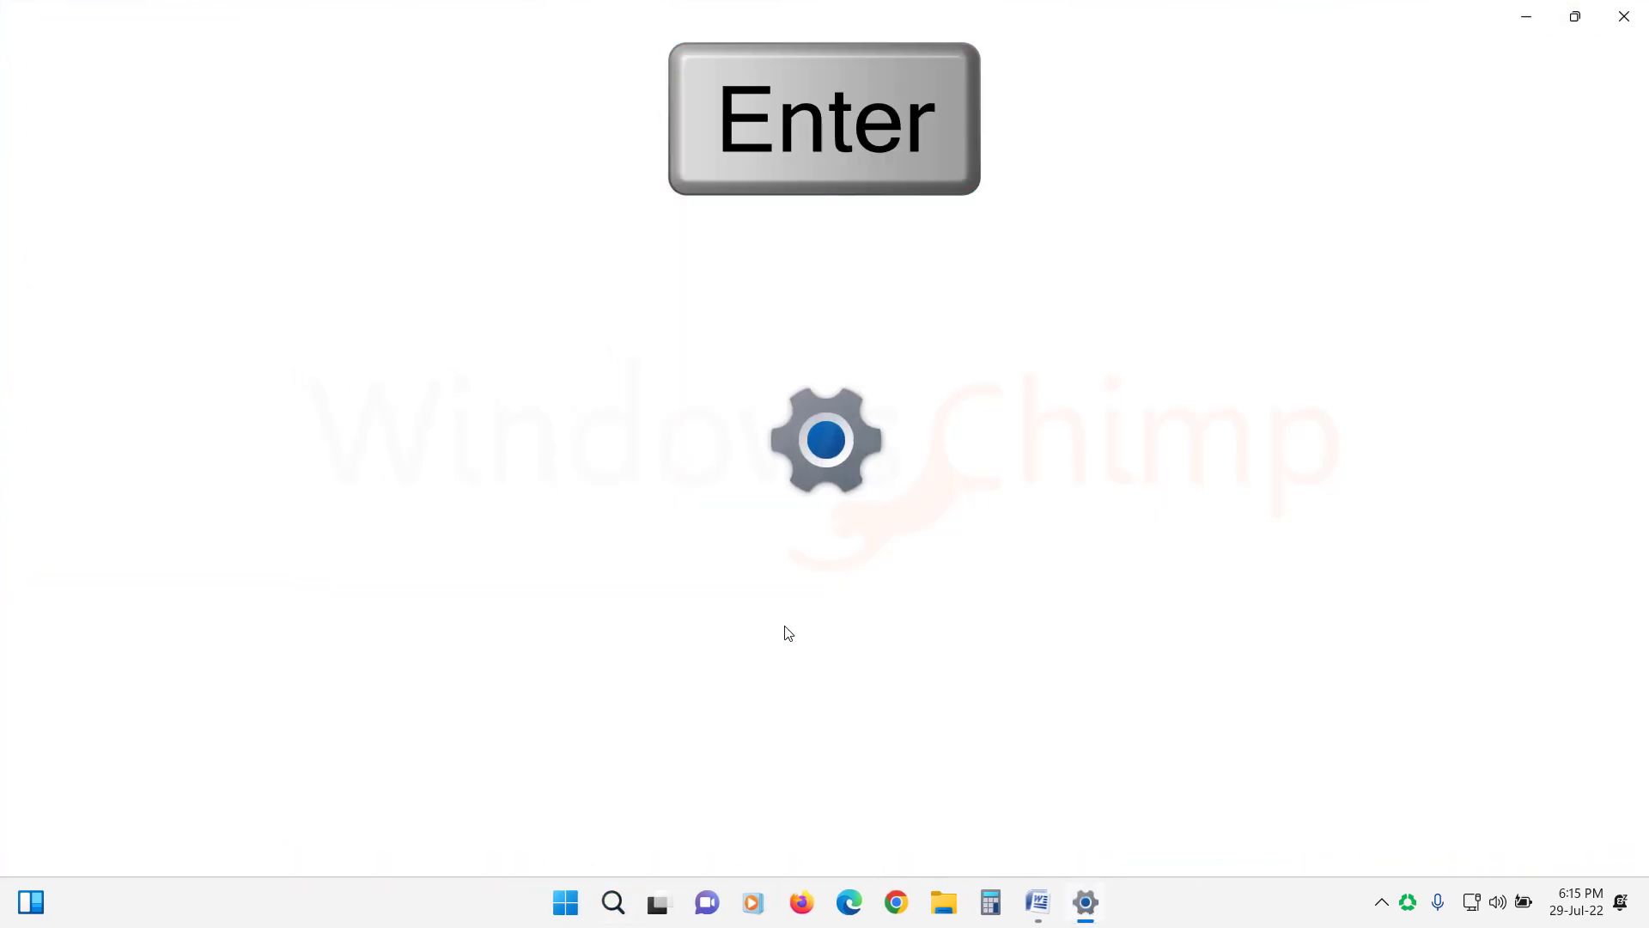
key("Tab")
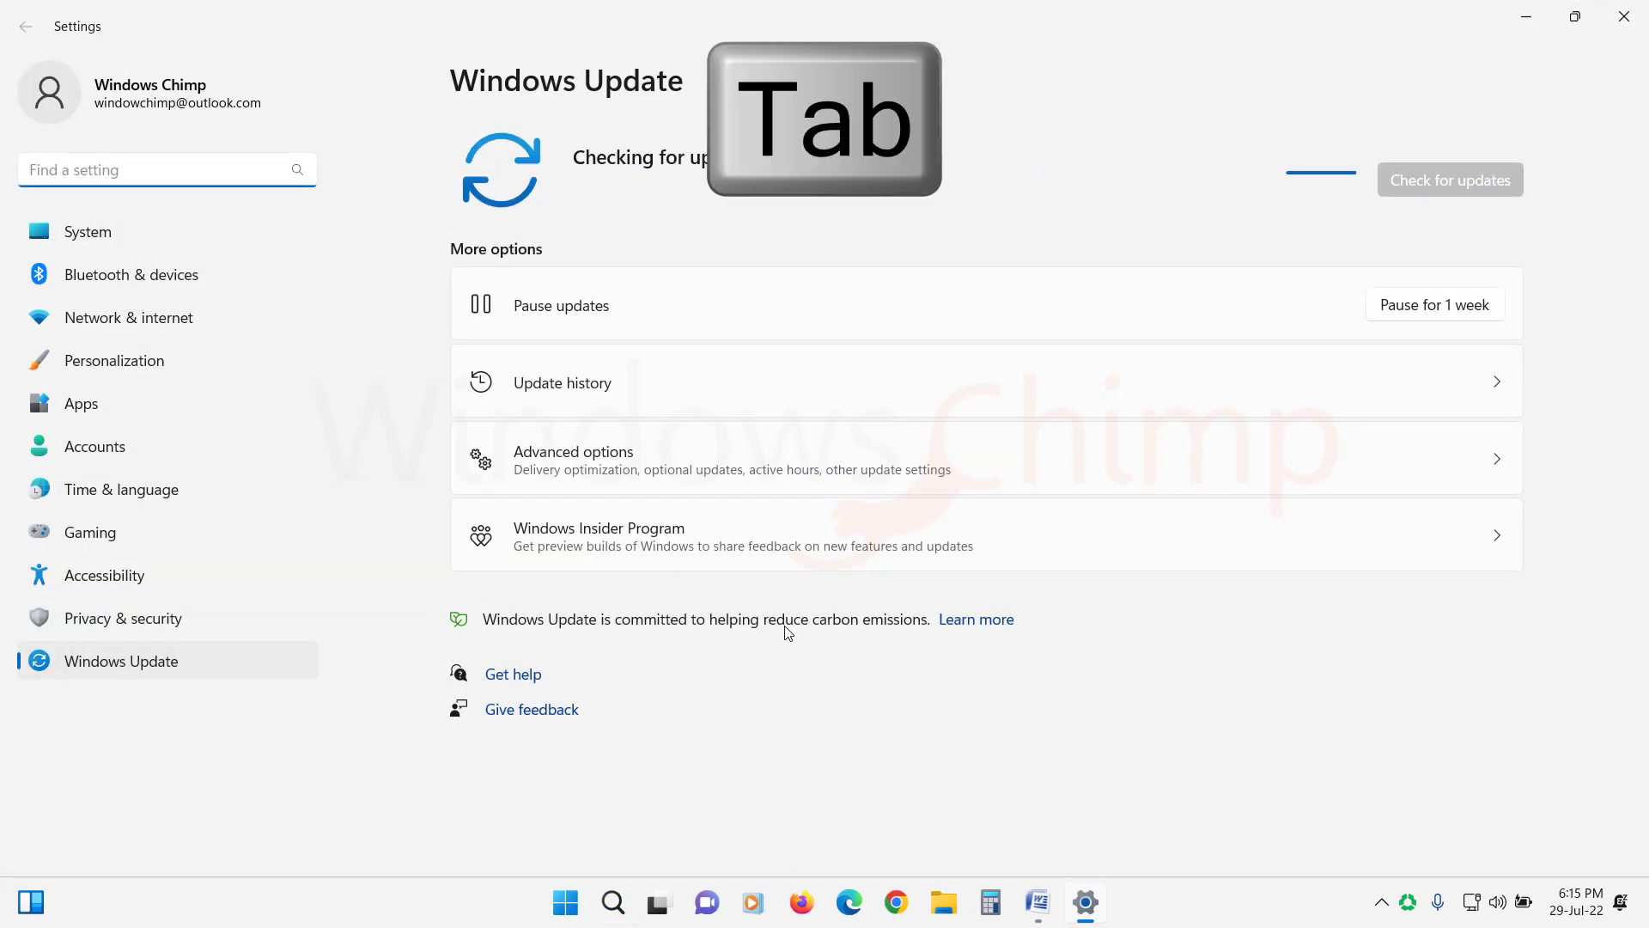
key("Tab")
key("Tab")
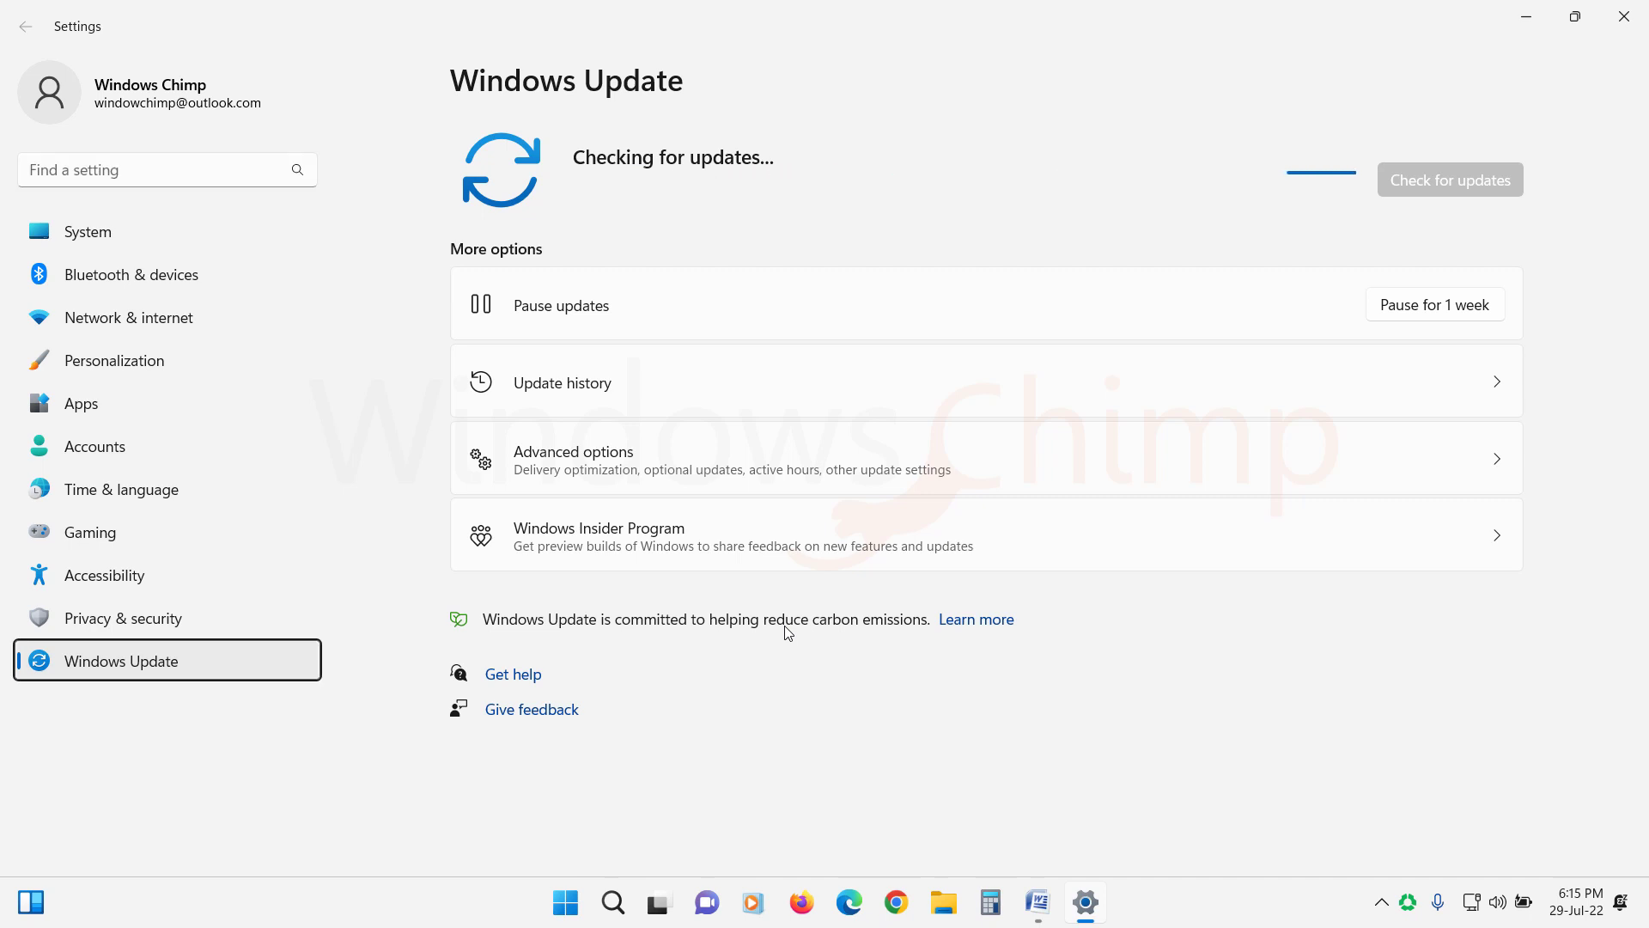
key("Tab")
key("Tab")
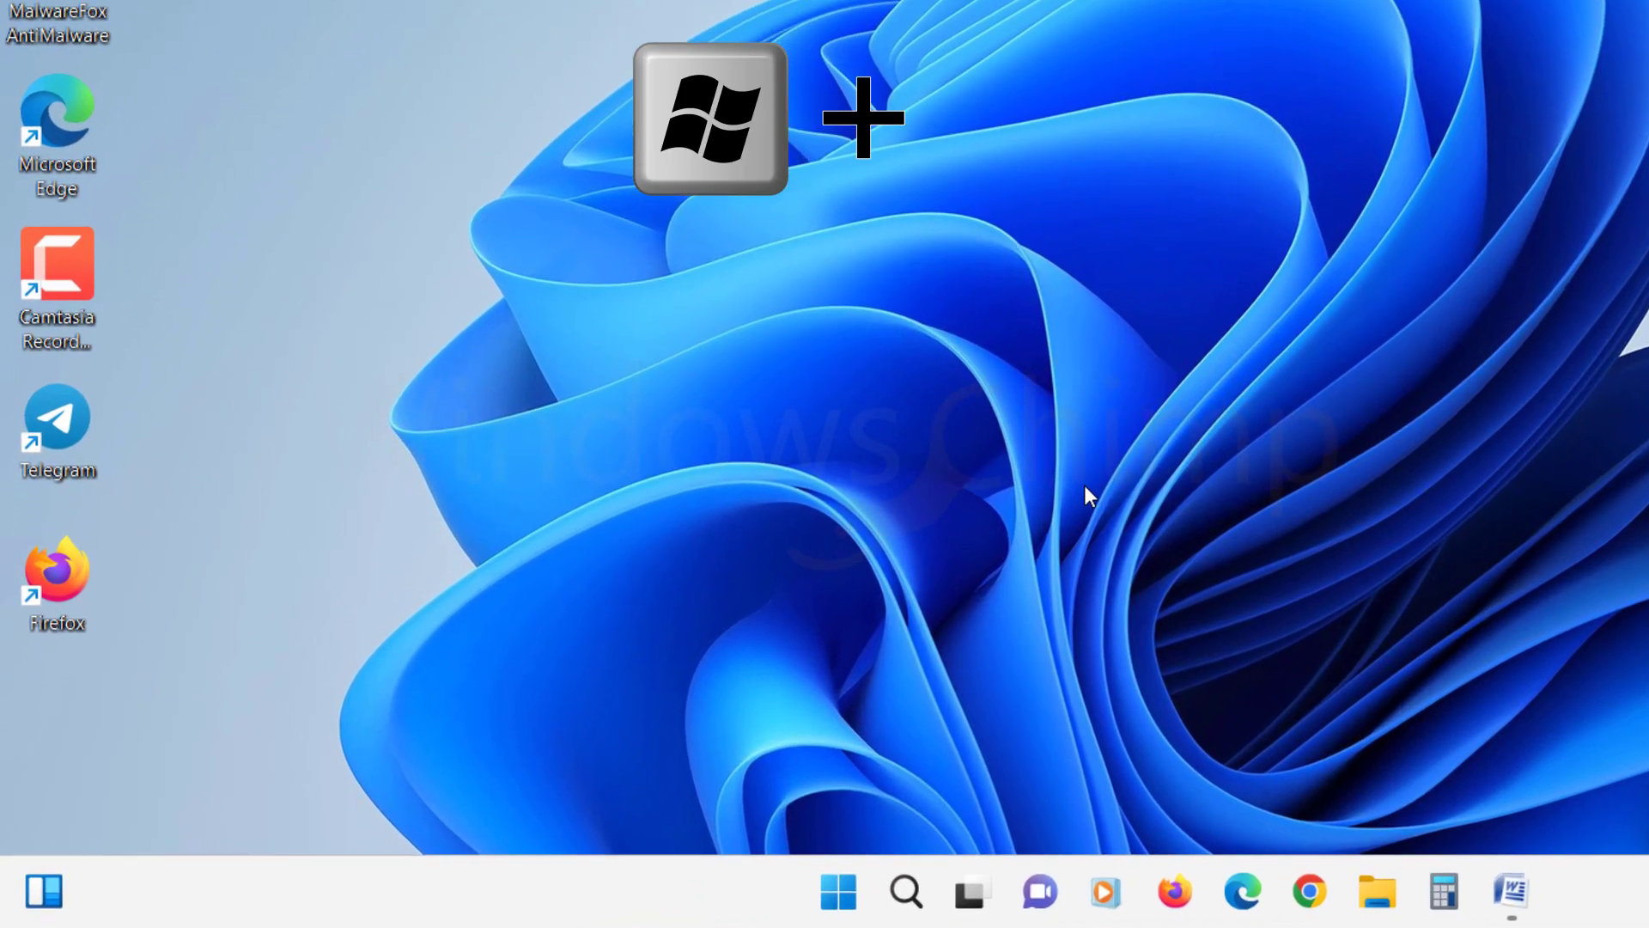
Step: Run 'msdt.exe -ID DeviceDiagnostic' and start the hardware scan with repairs applied automatically
key("super+r")
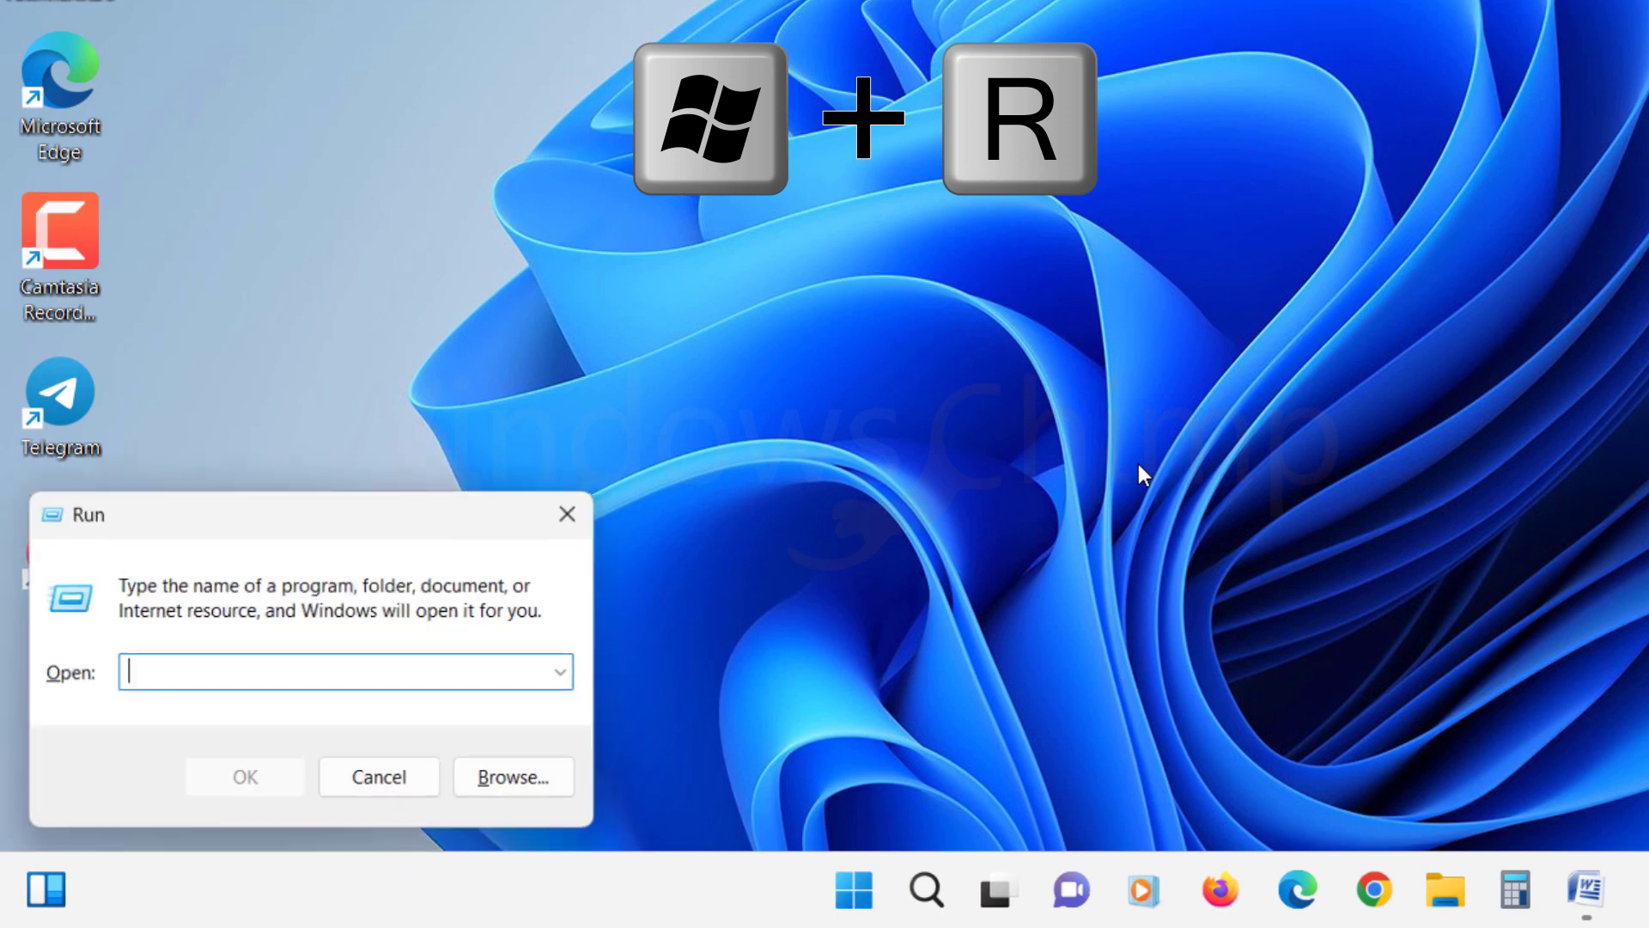
type("msdt")
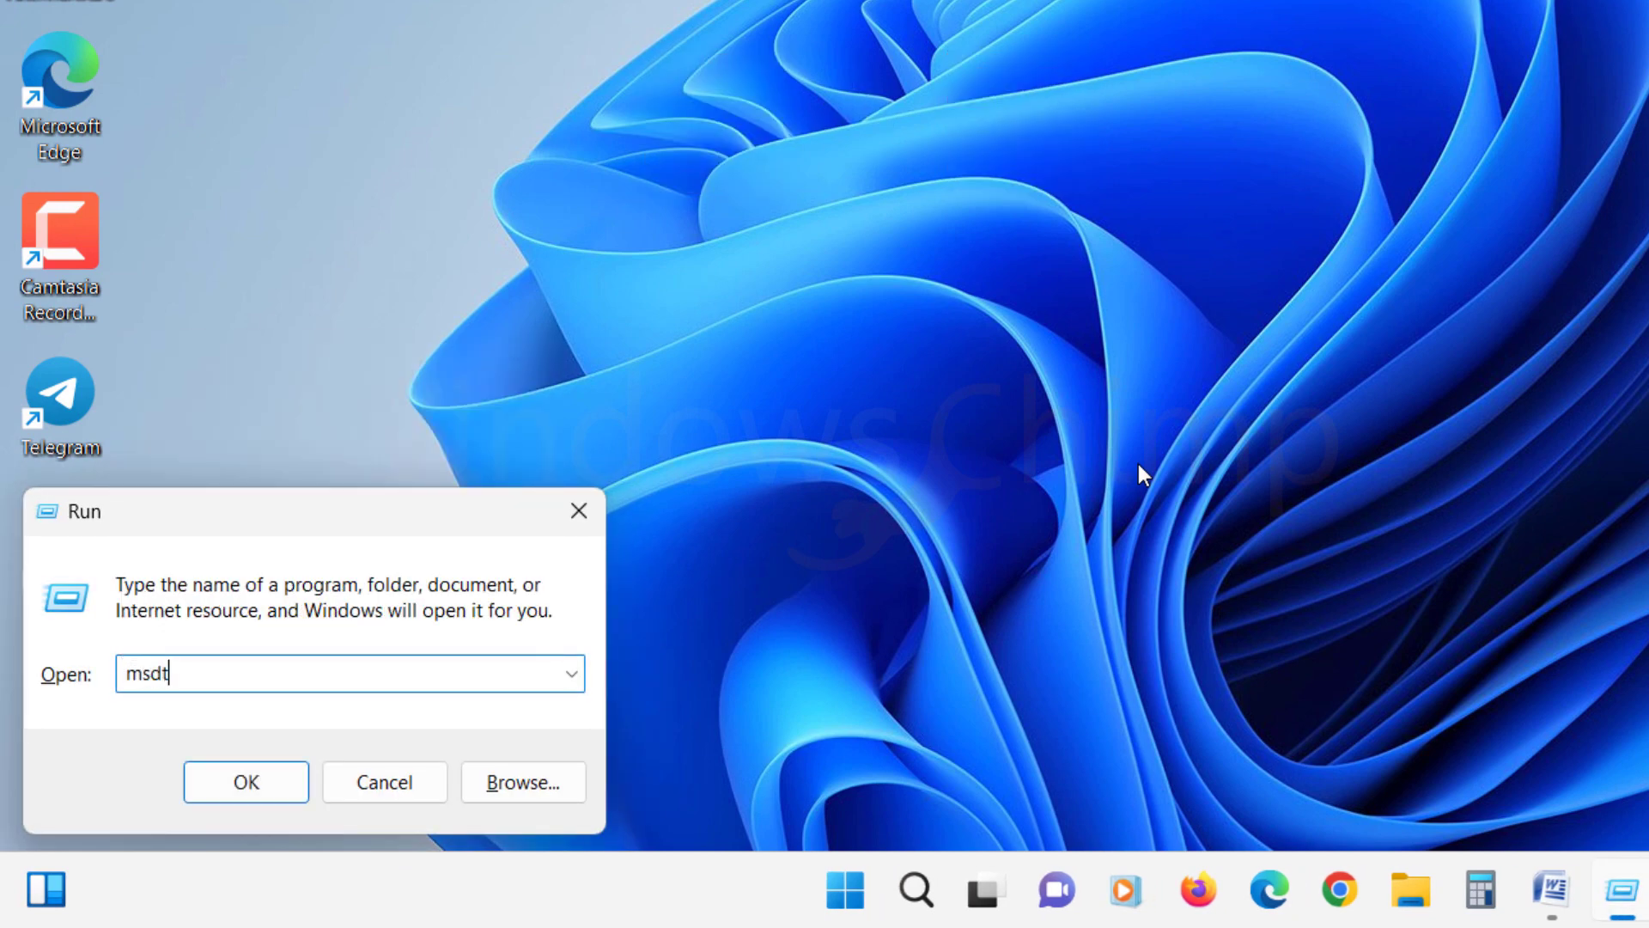
type(".exe -ID DeviceDiagnostic")
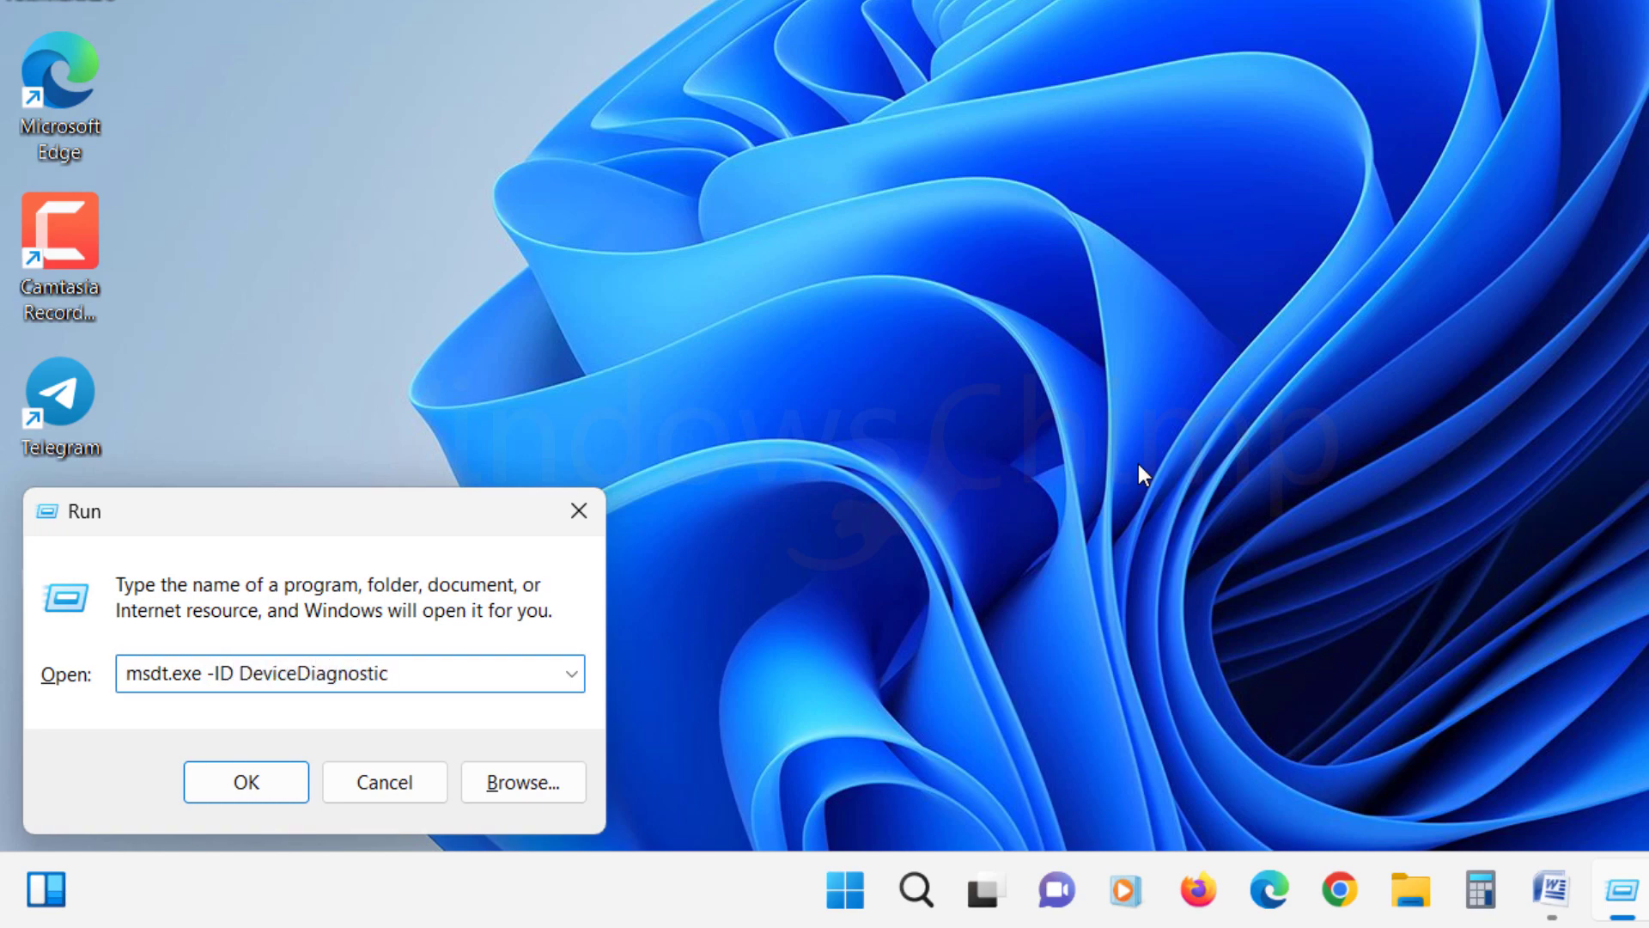
key("Return")
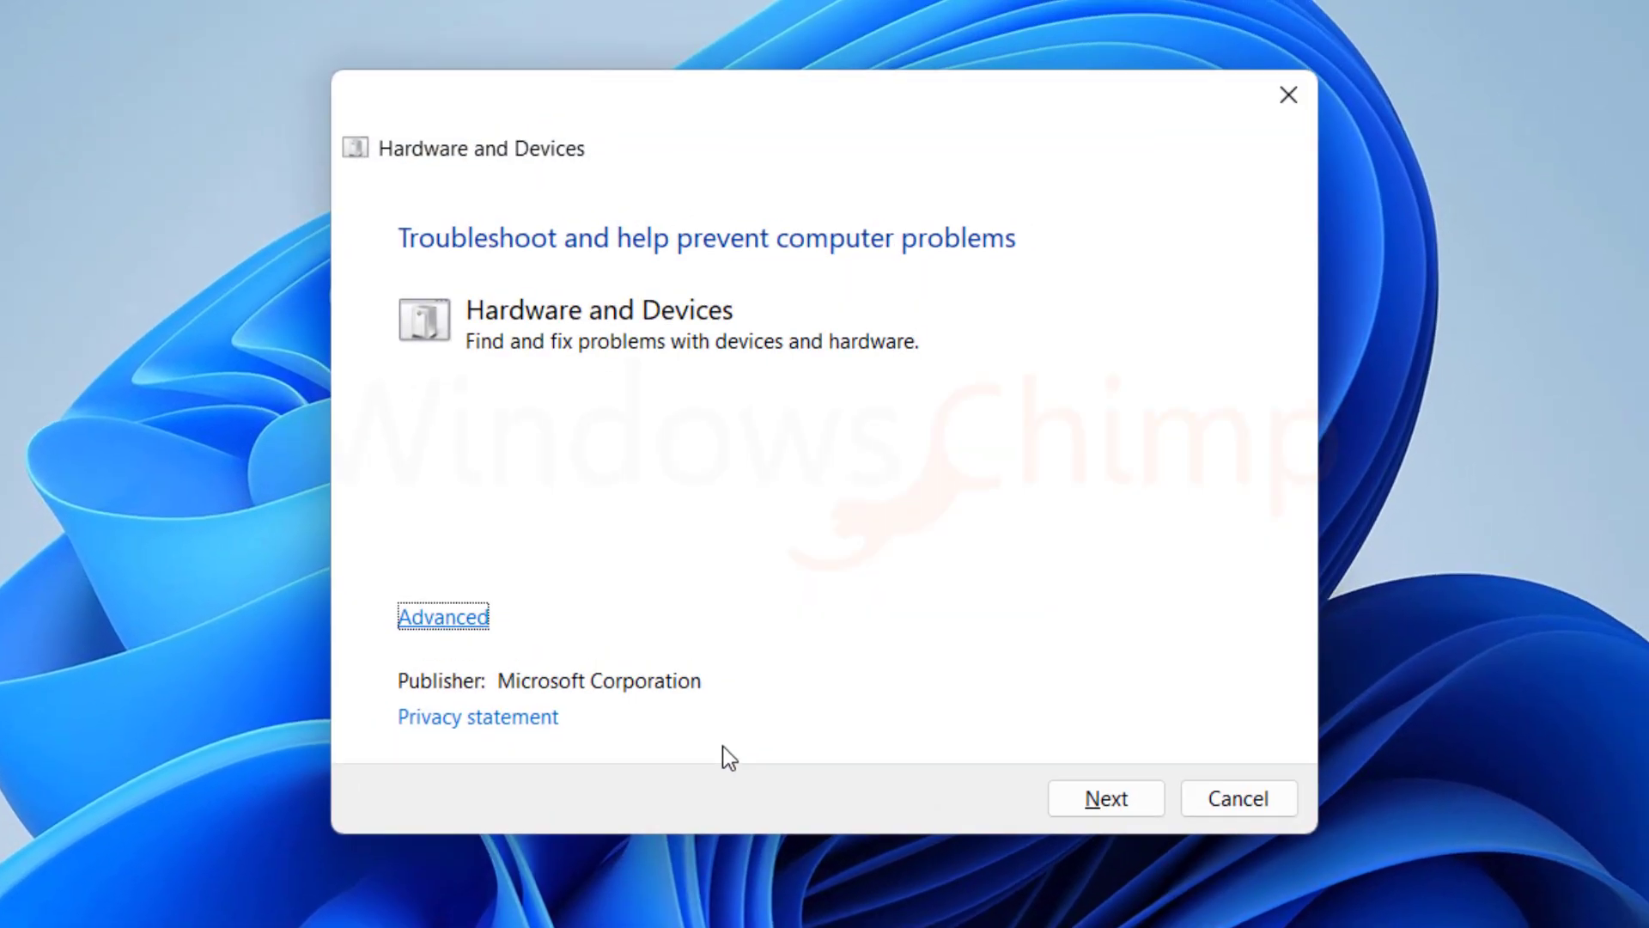
key("Return")
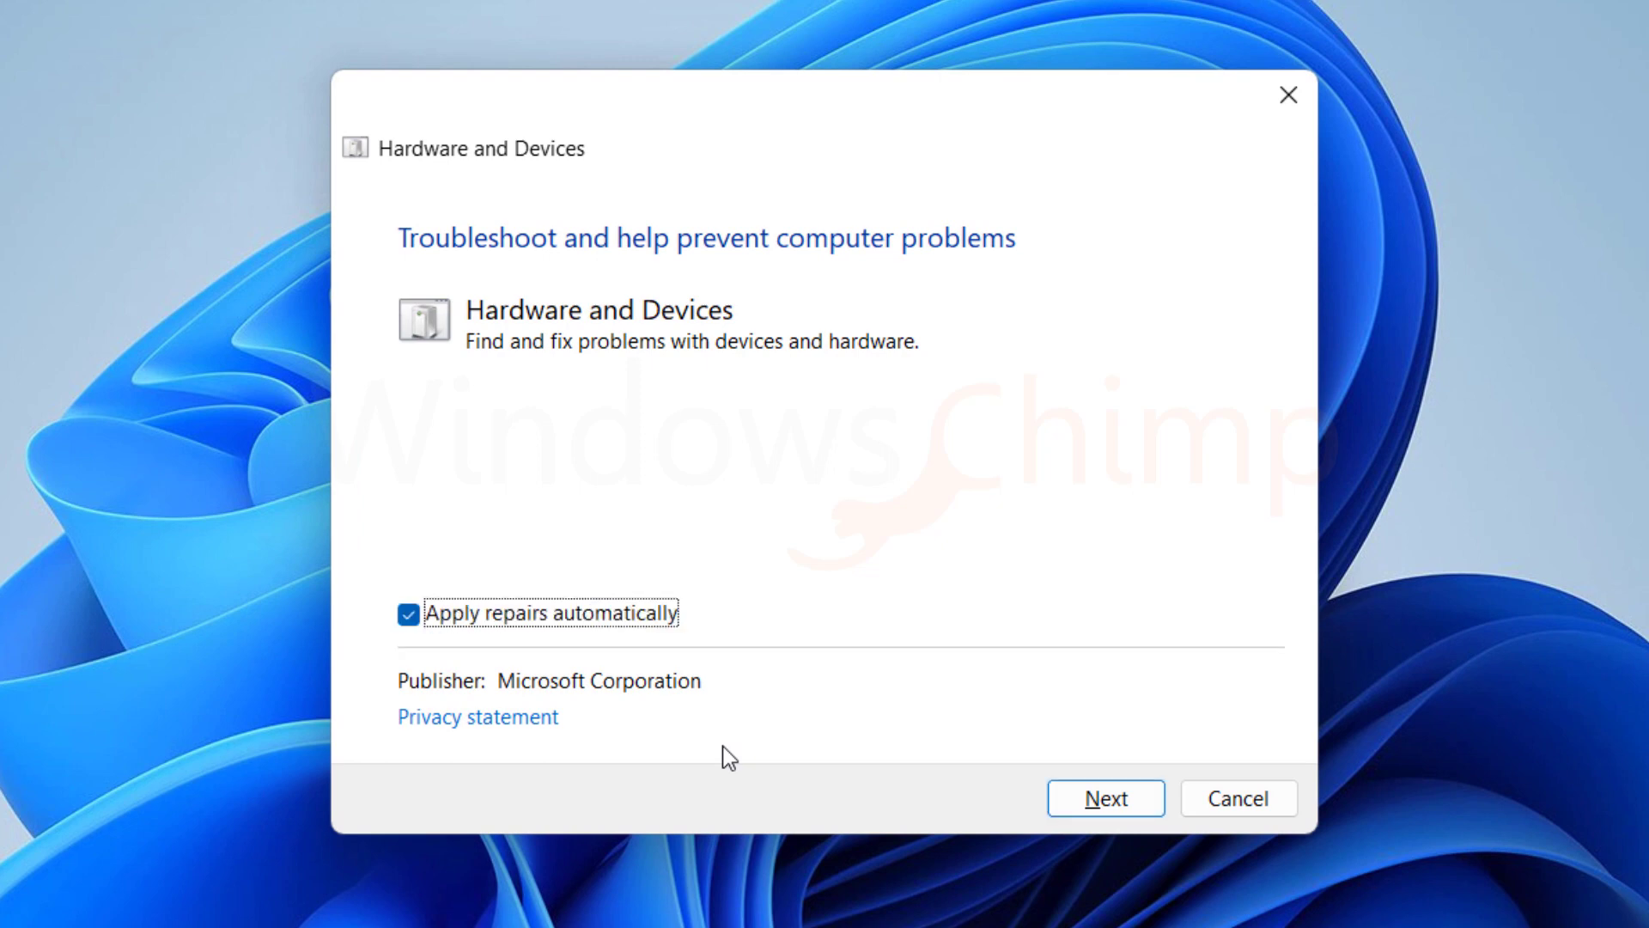
key("Tab")
key("Tab")
key("Return")
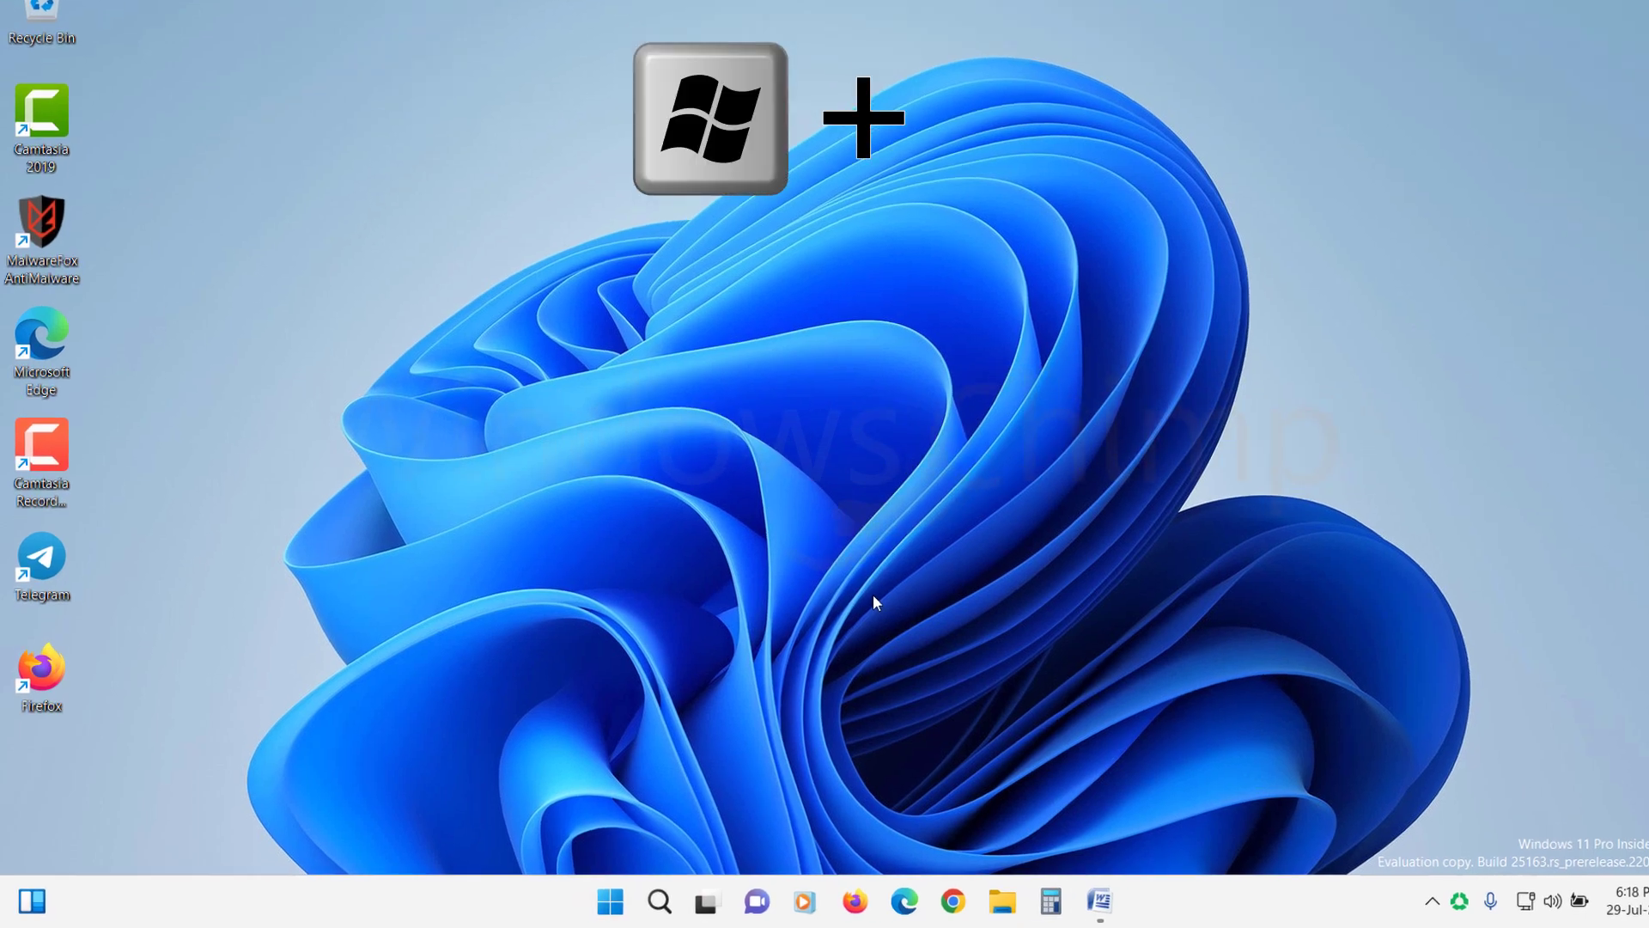
Step: Launch devmgmt.msc and expand Human Interface Devices to reach the ASUS Precision Touchpad
key("super+r")
type("devmgmt.m")
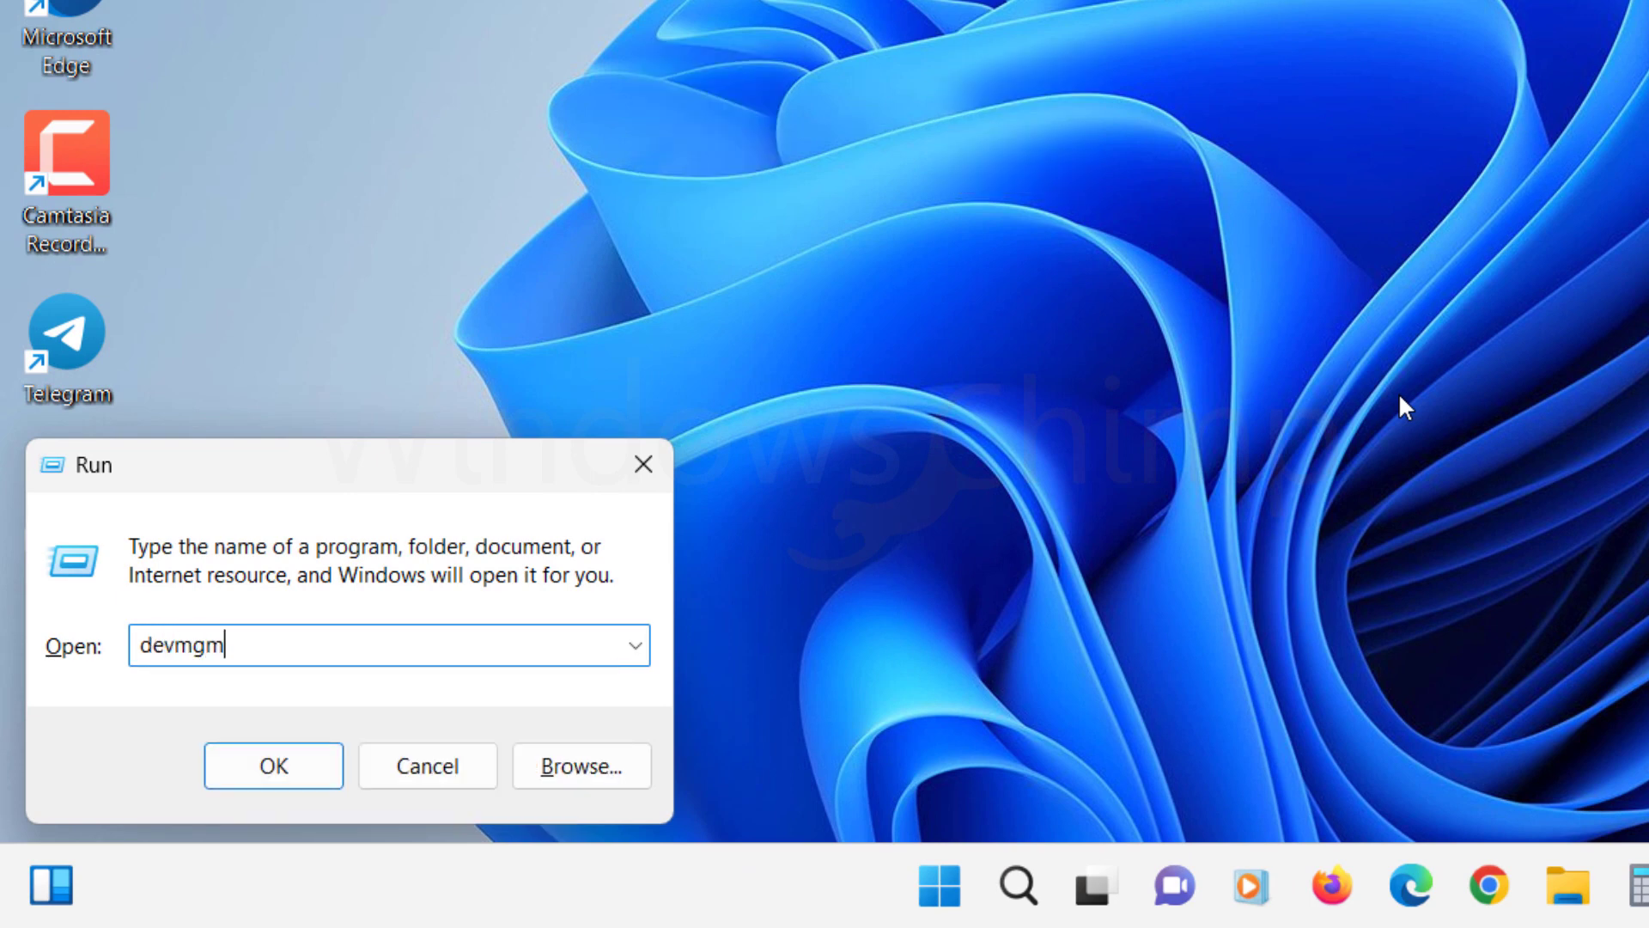
type("sc")
key("Return")
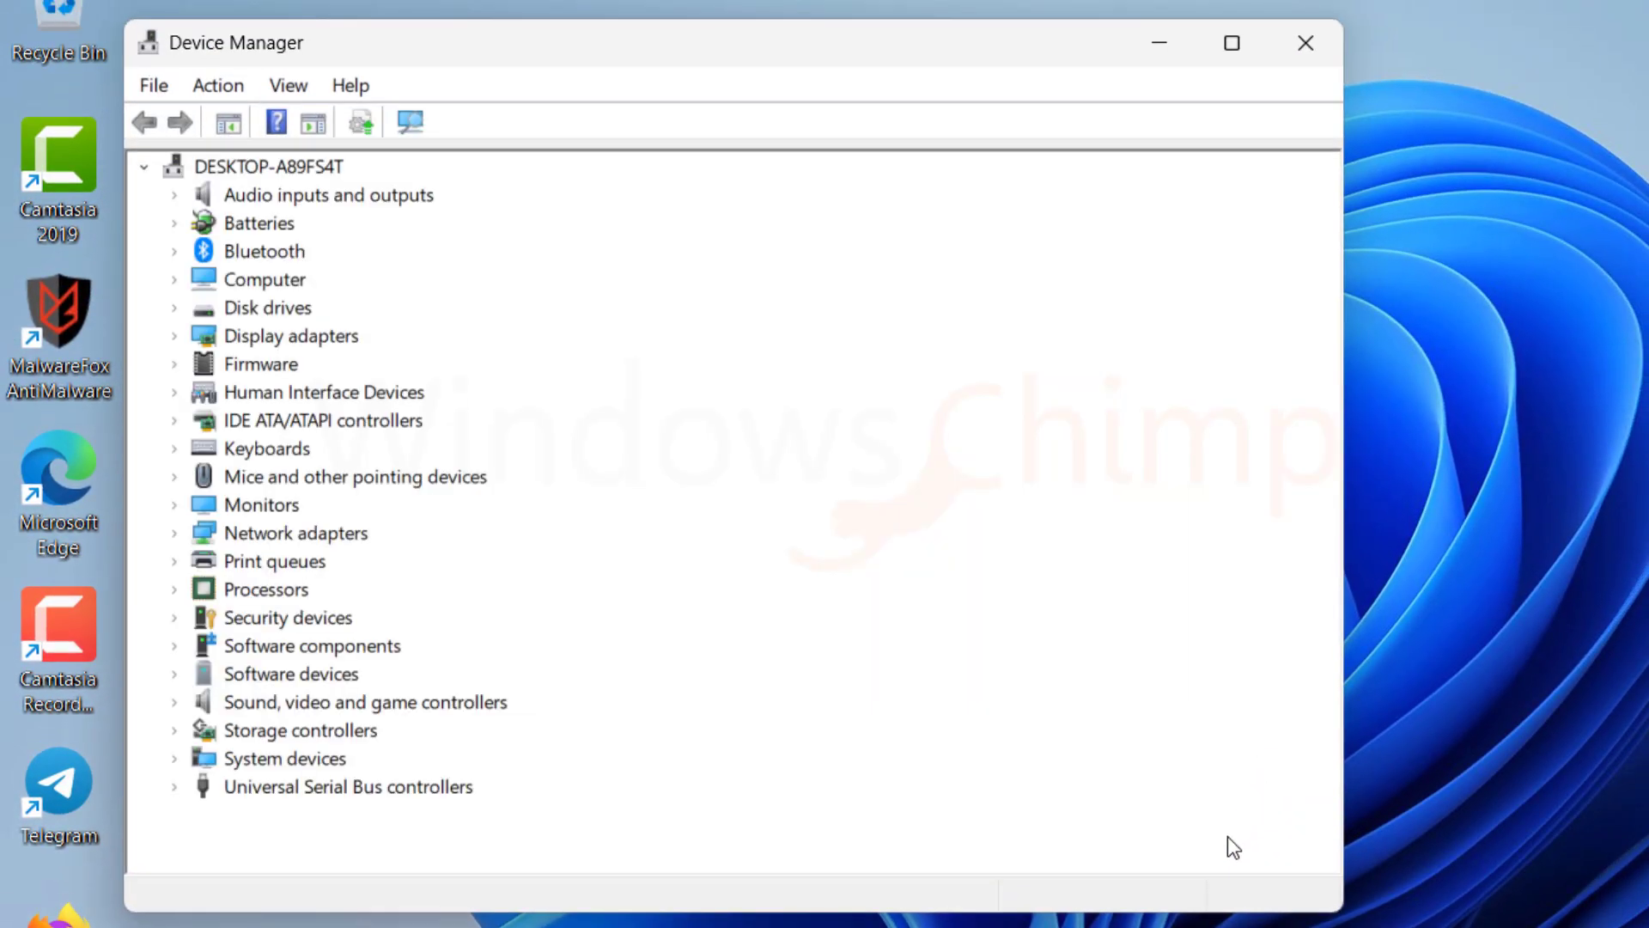
key("Tab")
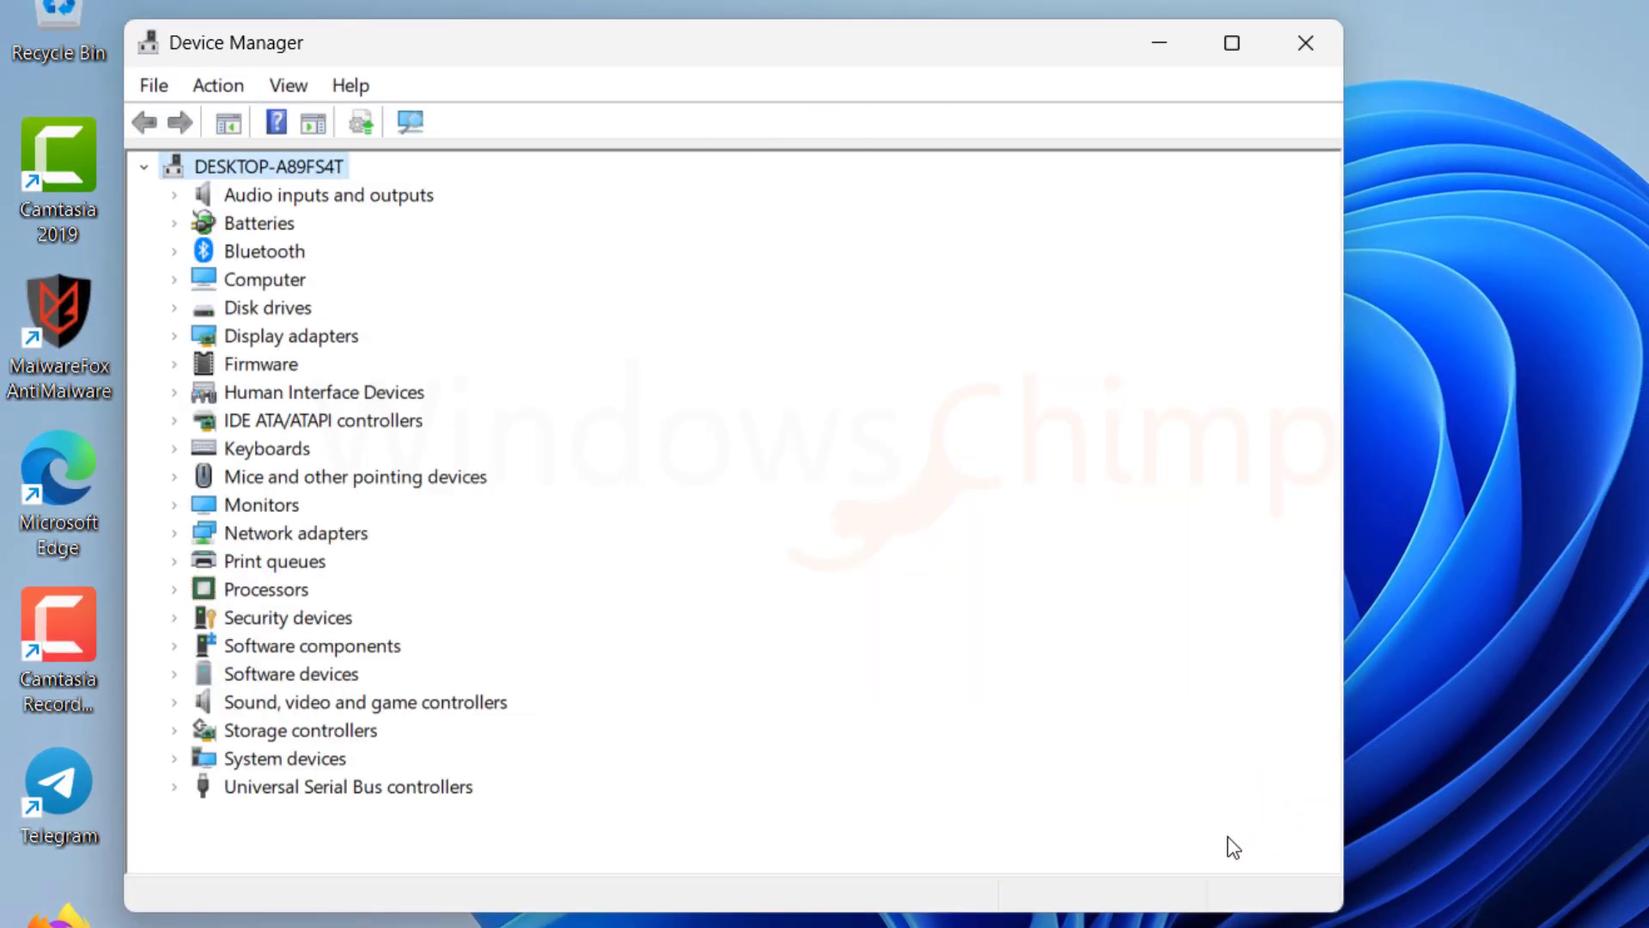
key("Down")
key("Down")
key("Down")
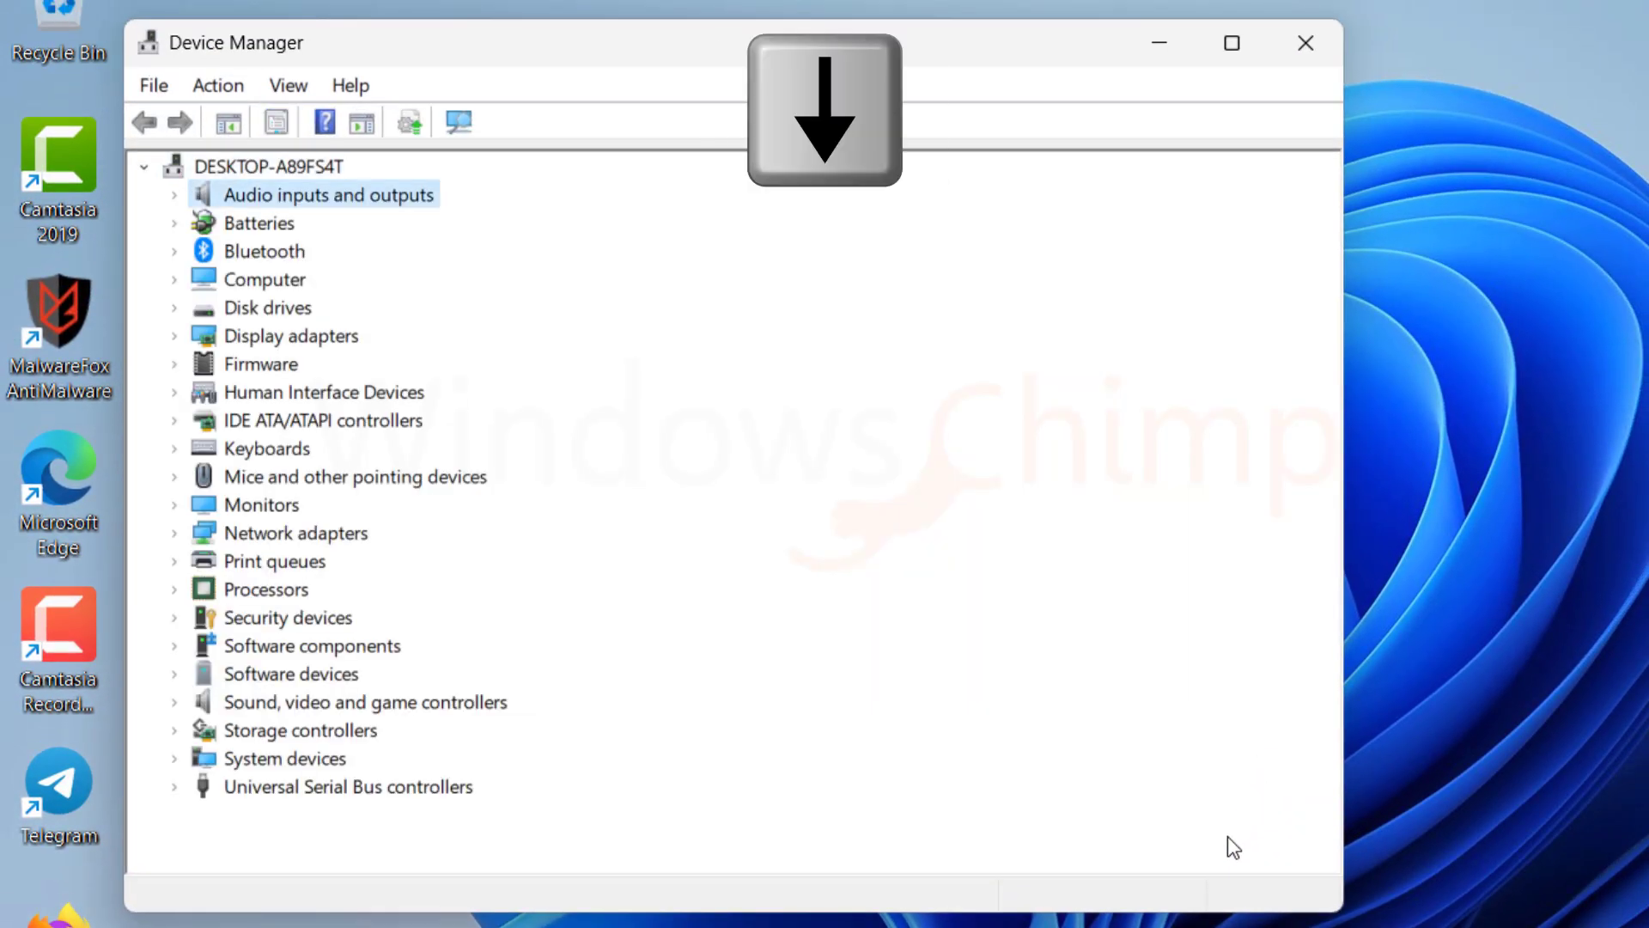
key("Down")
key("Down")
key("Down")
key("Down")
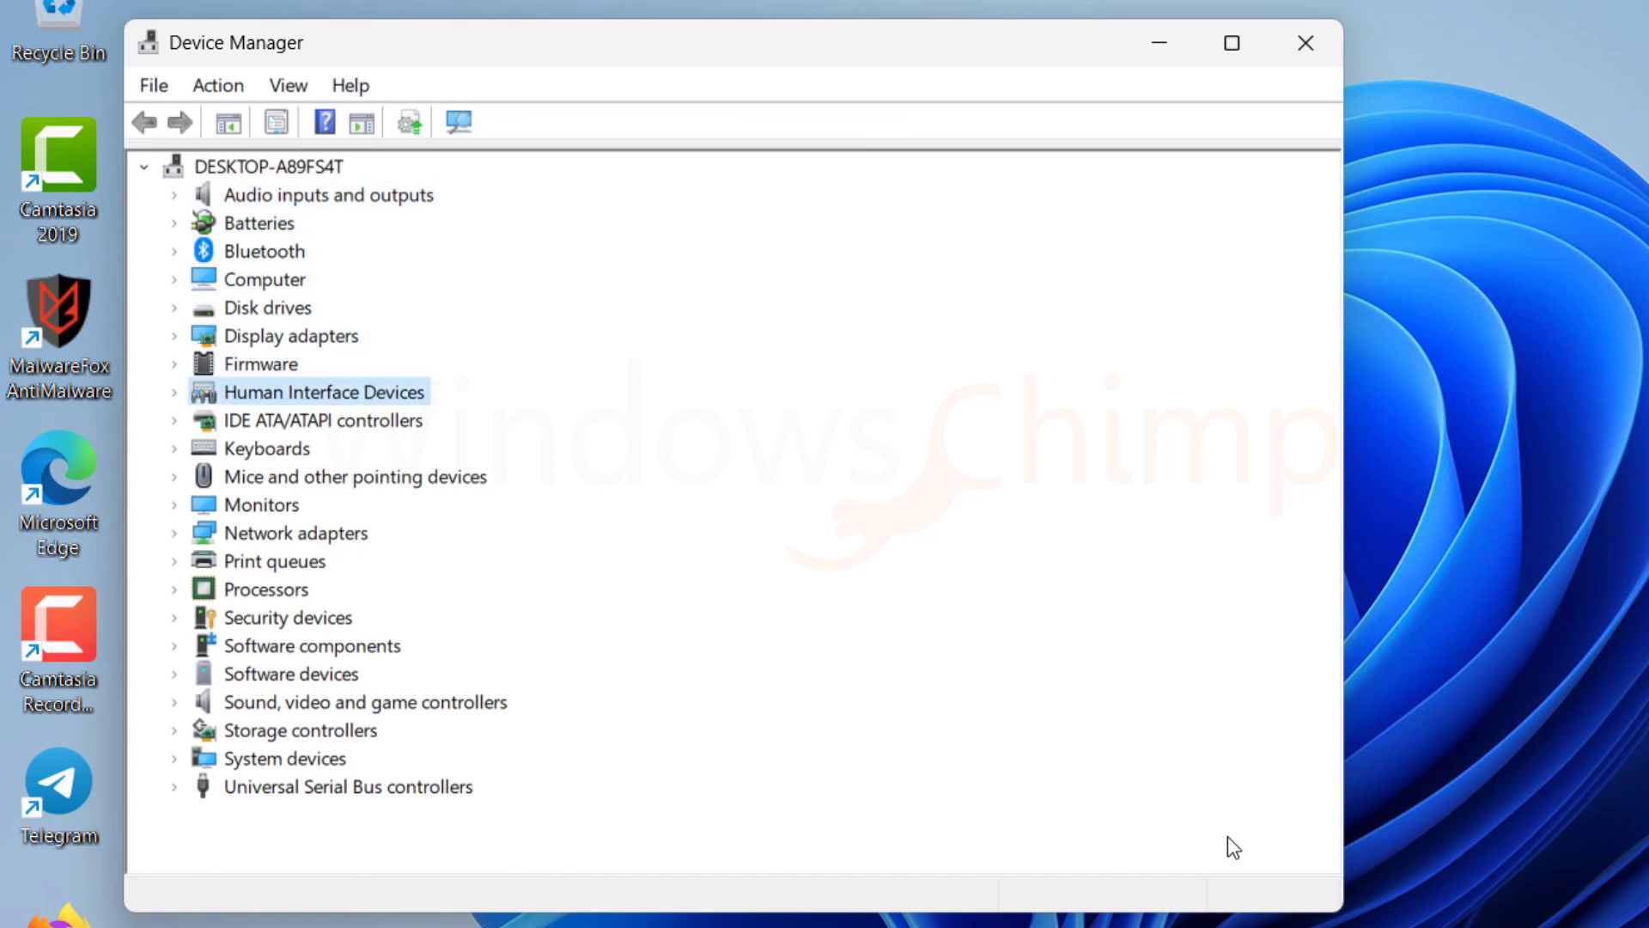
key("Right")
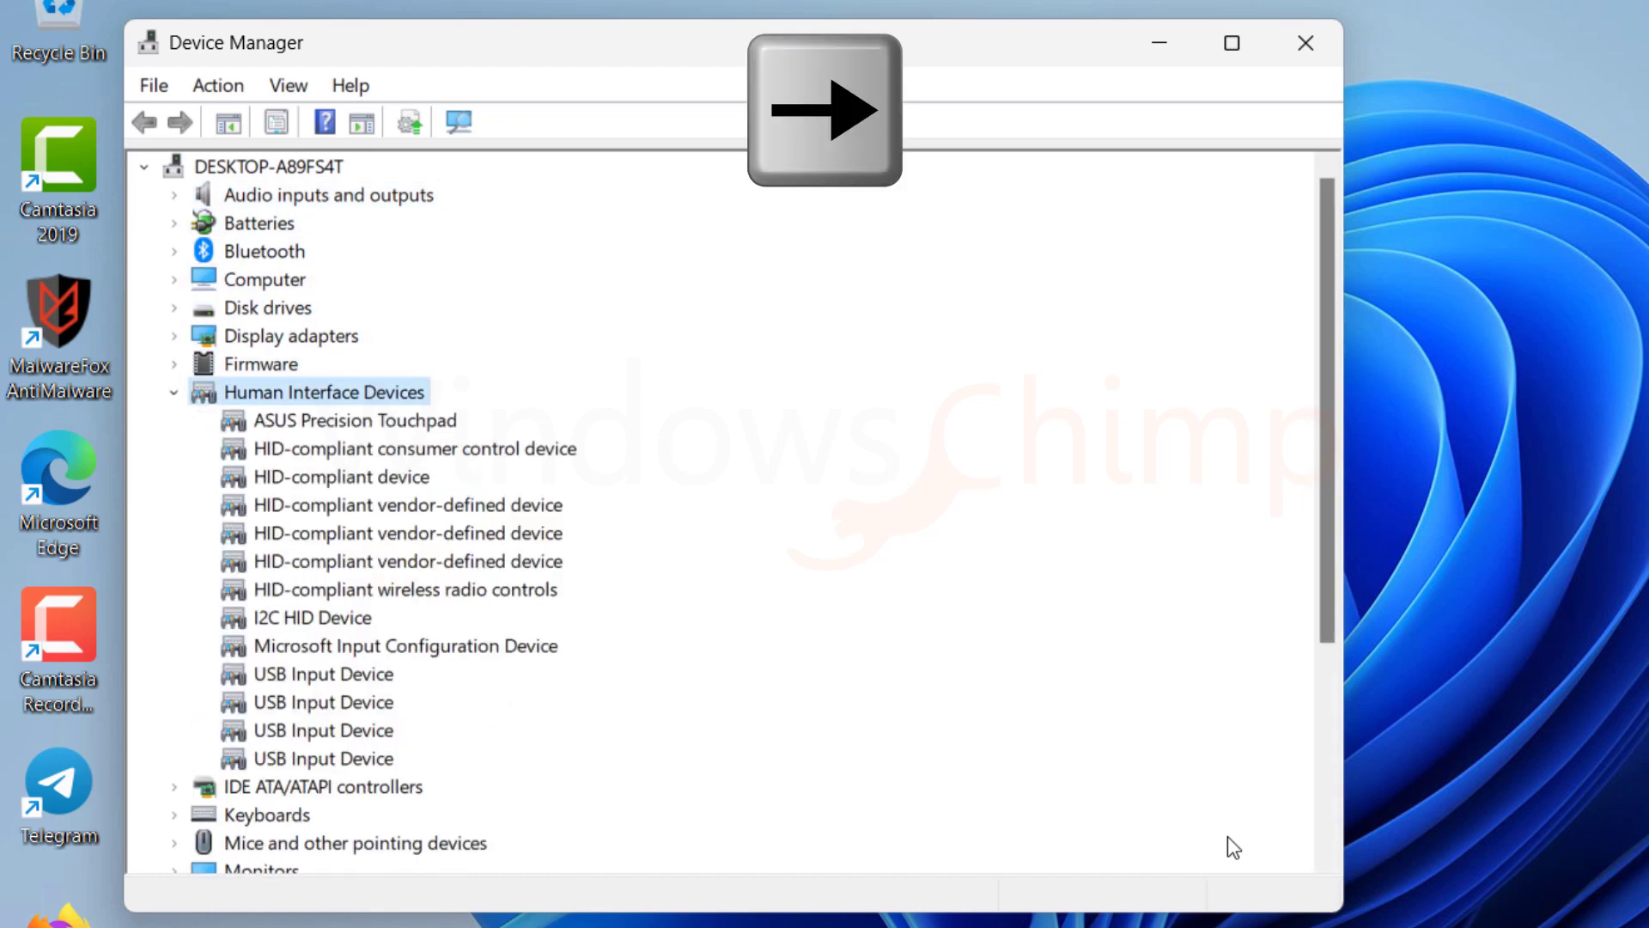
key("Down")
key("Down")
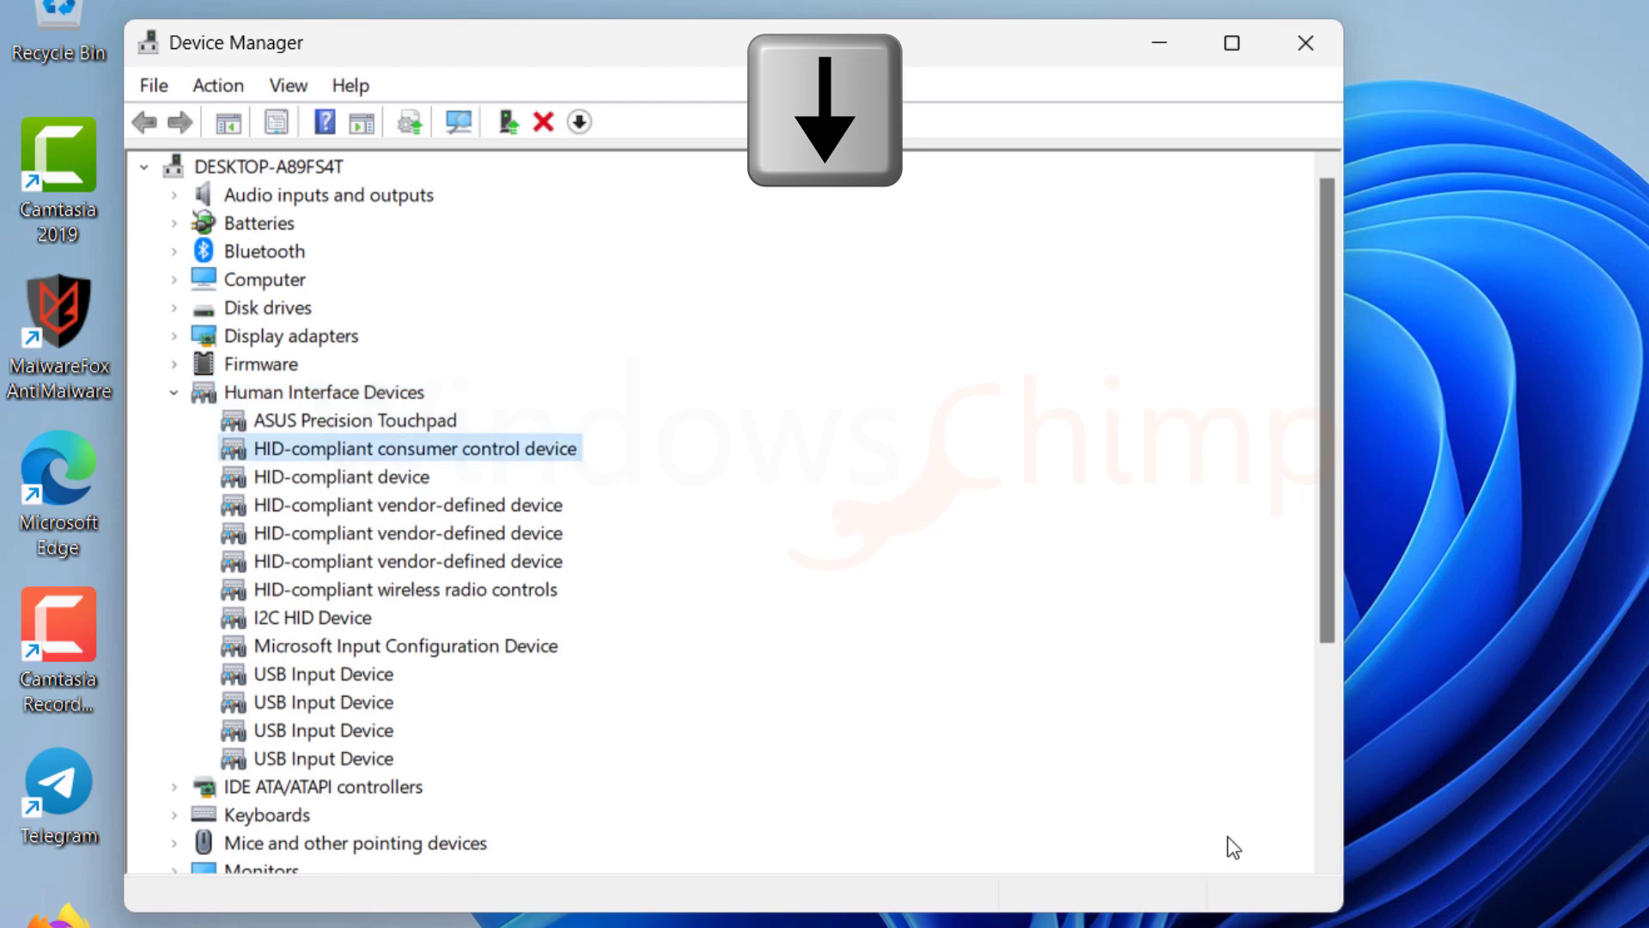
Step: Update the ASUS Precision Touchpad driver, letting Windows search automatically for drivers
key("Up")
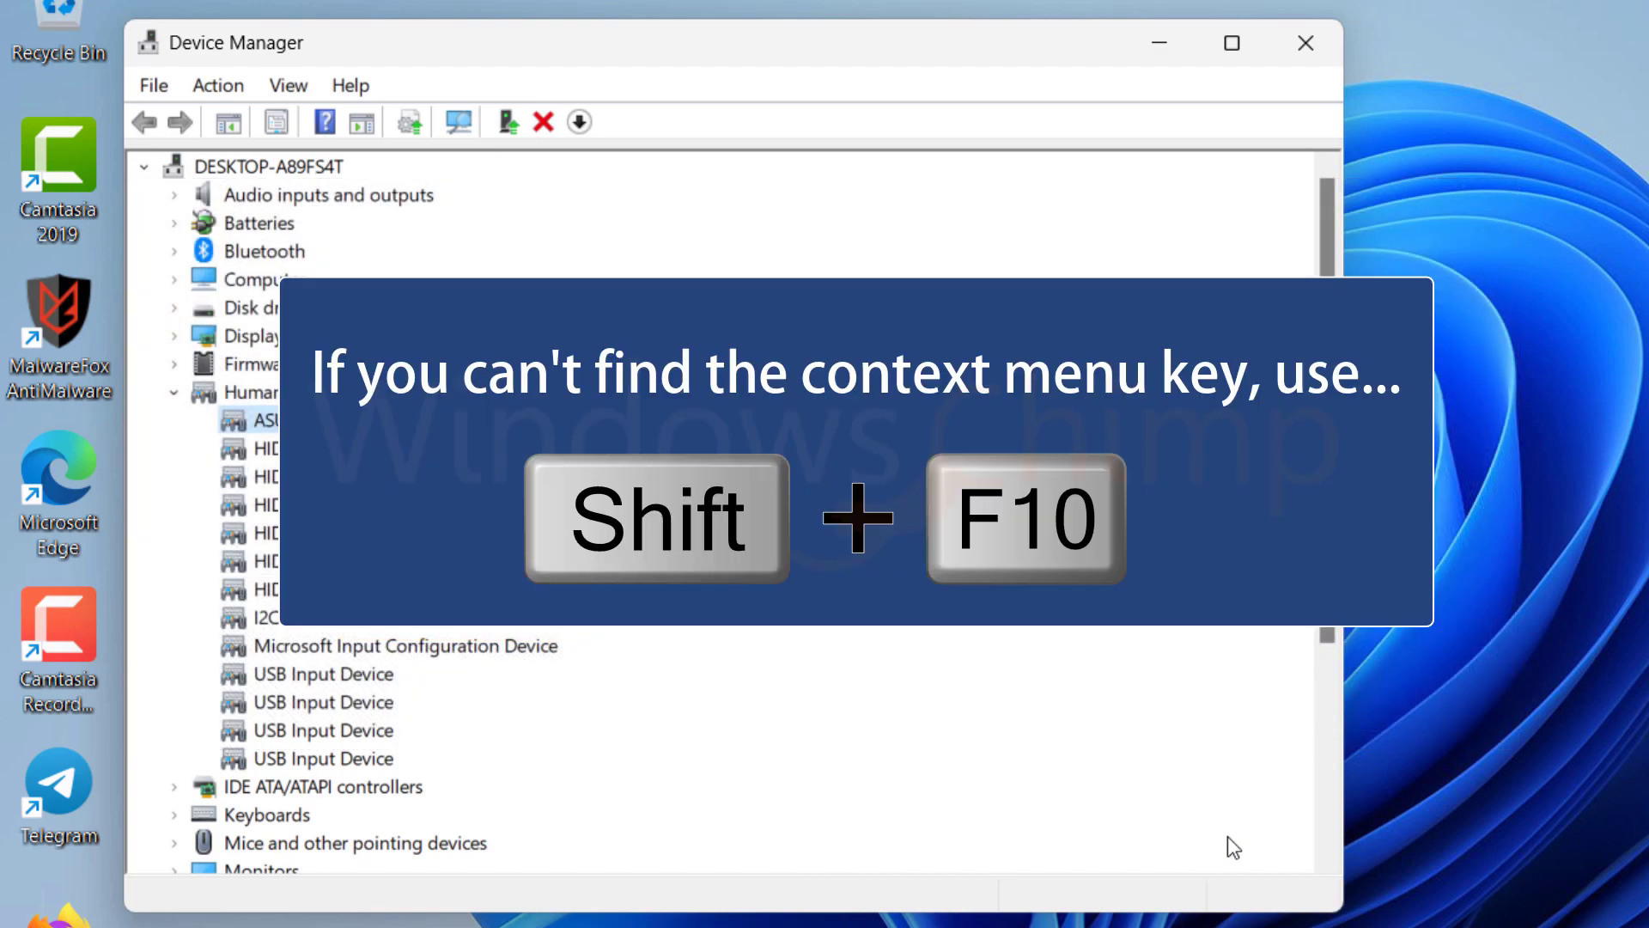
key("shift+F10")
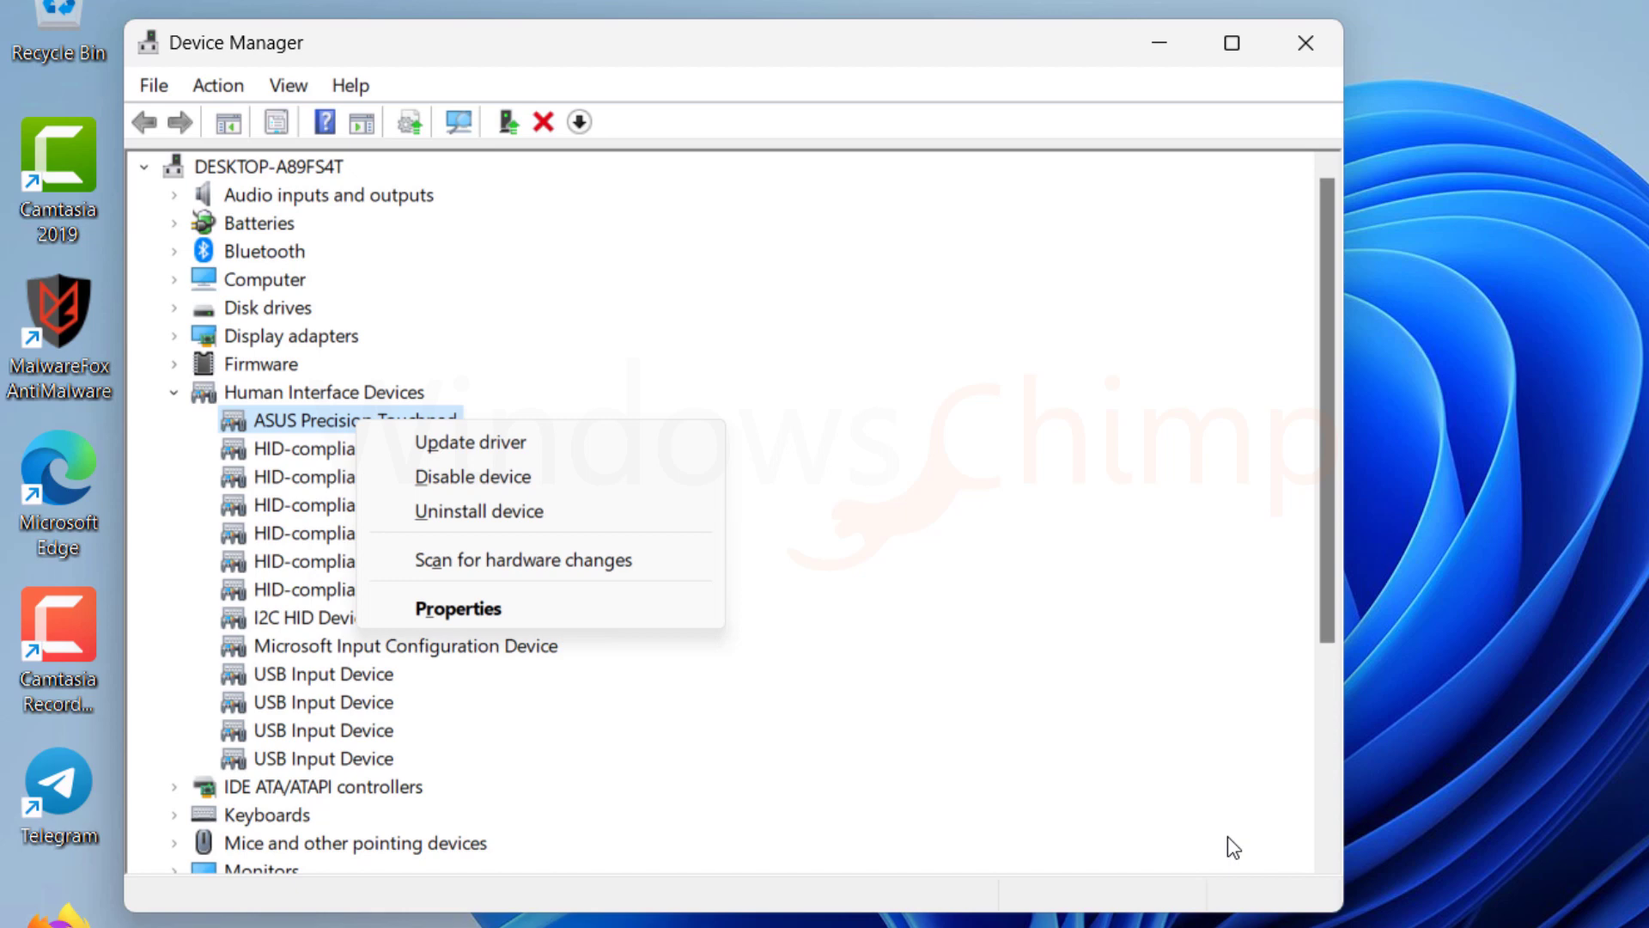
key("Down")
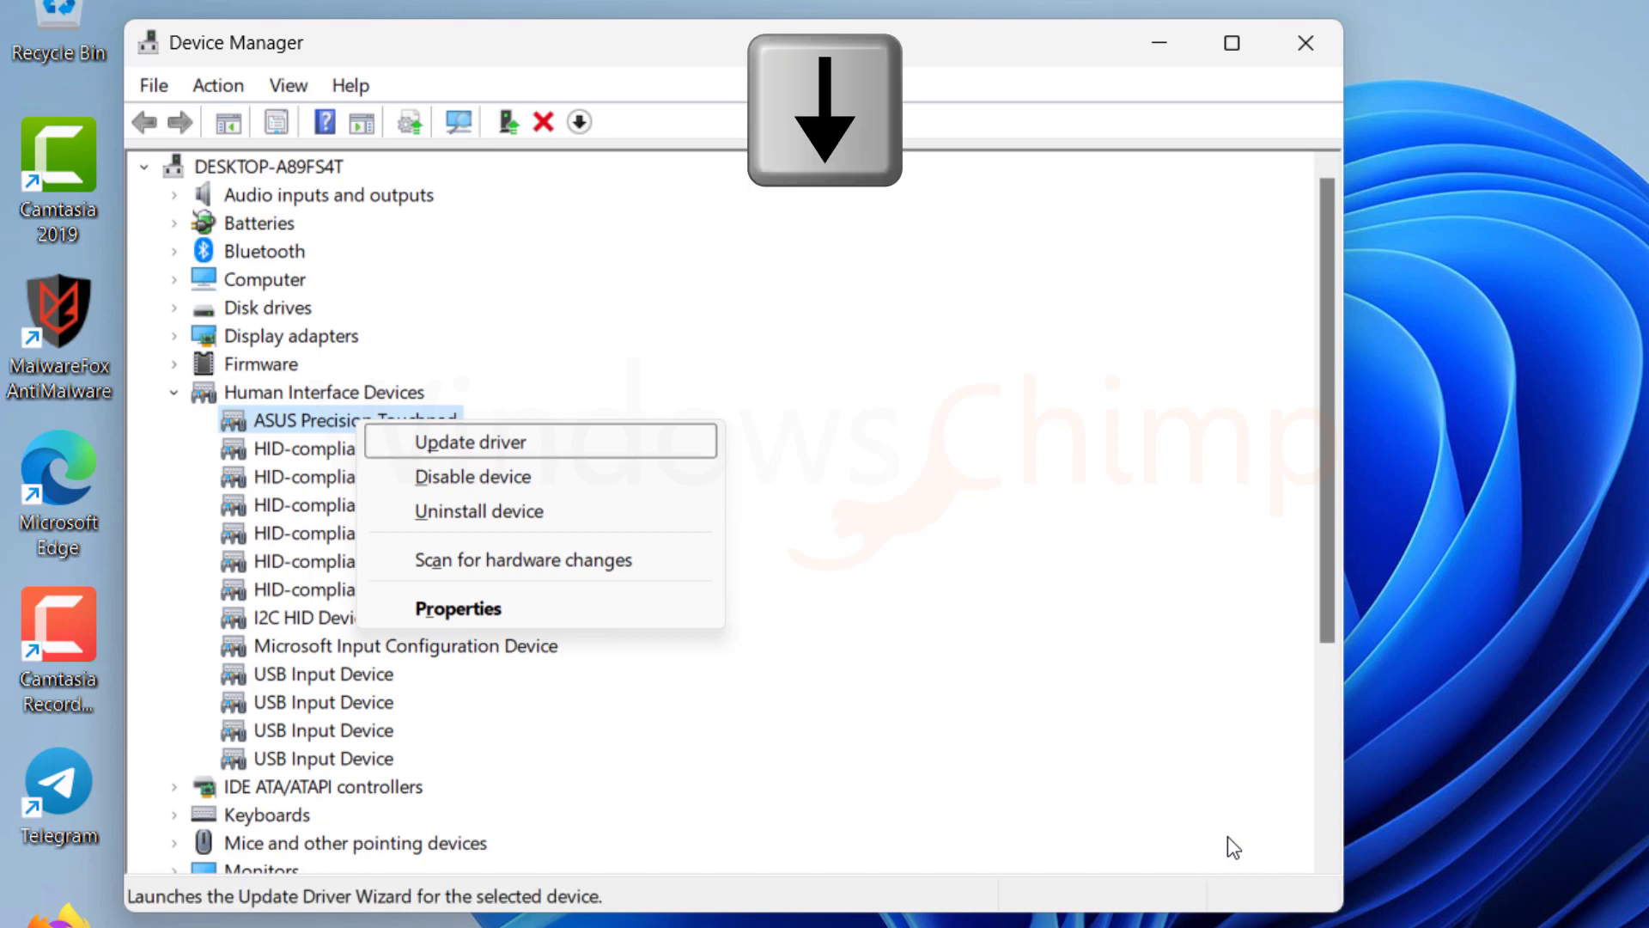
key("Return")
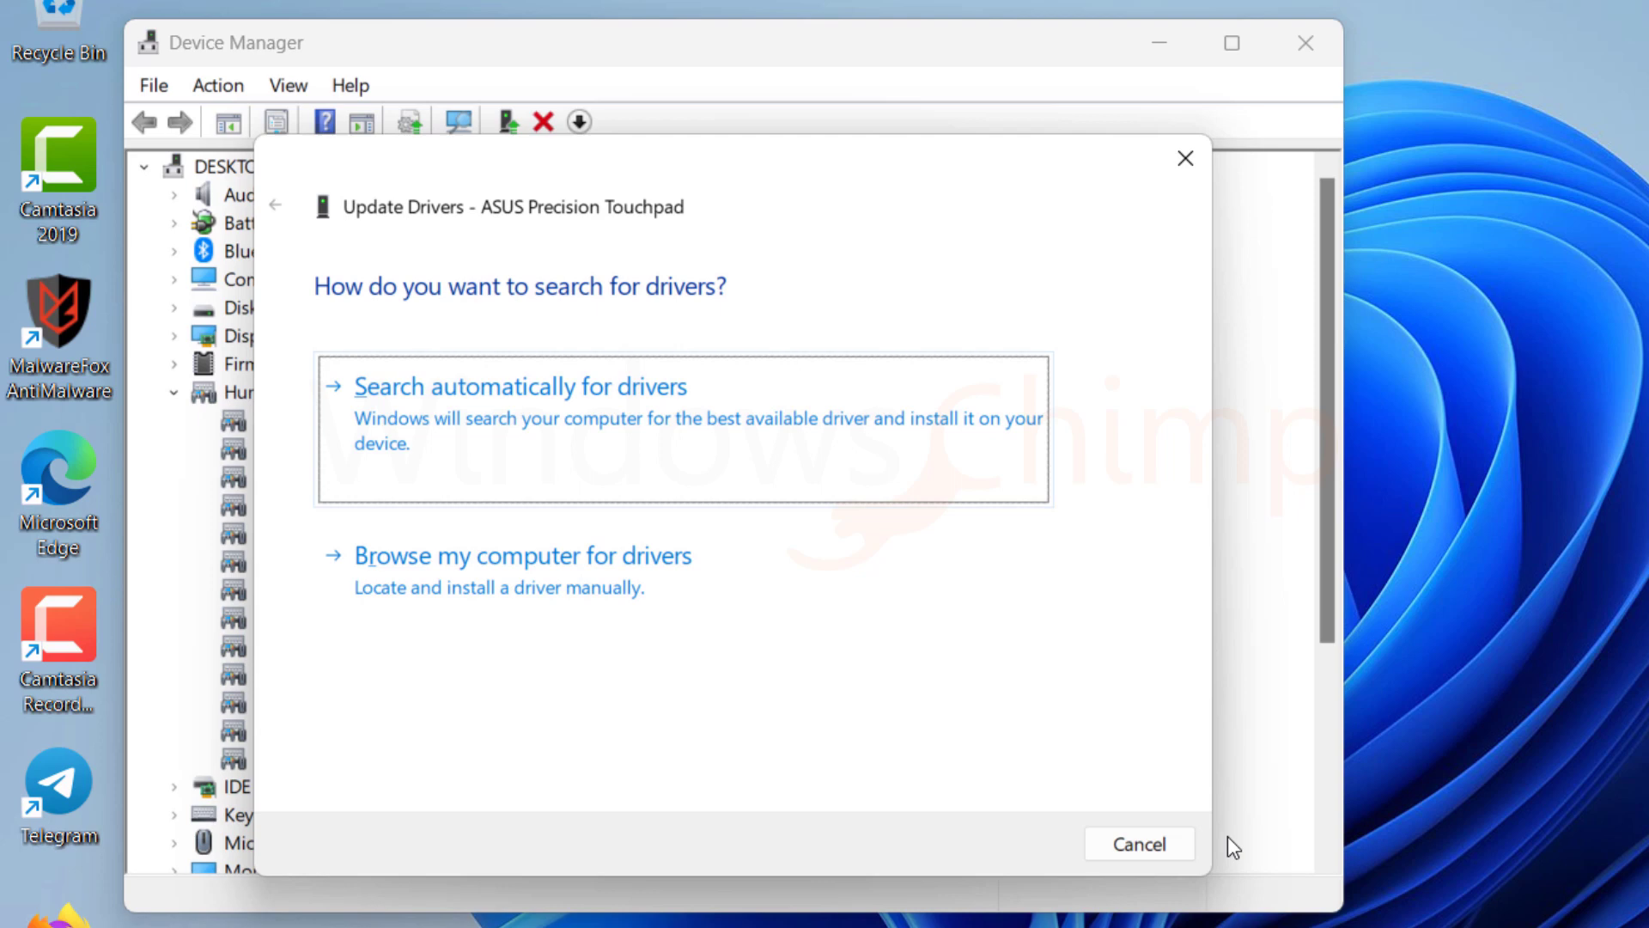
key("Return")
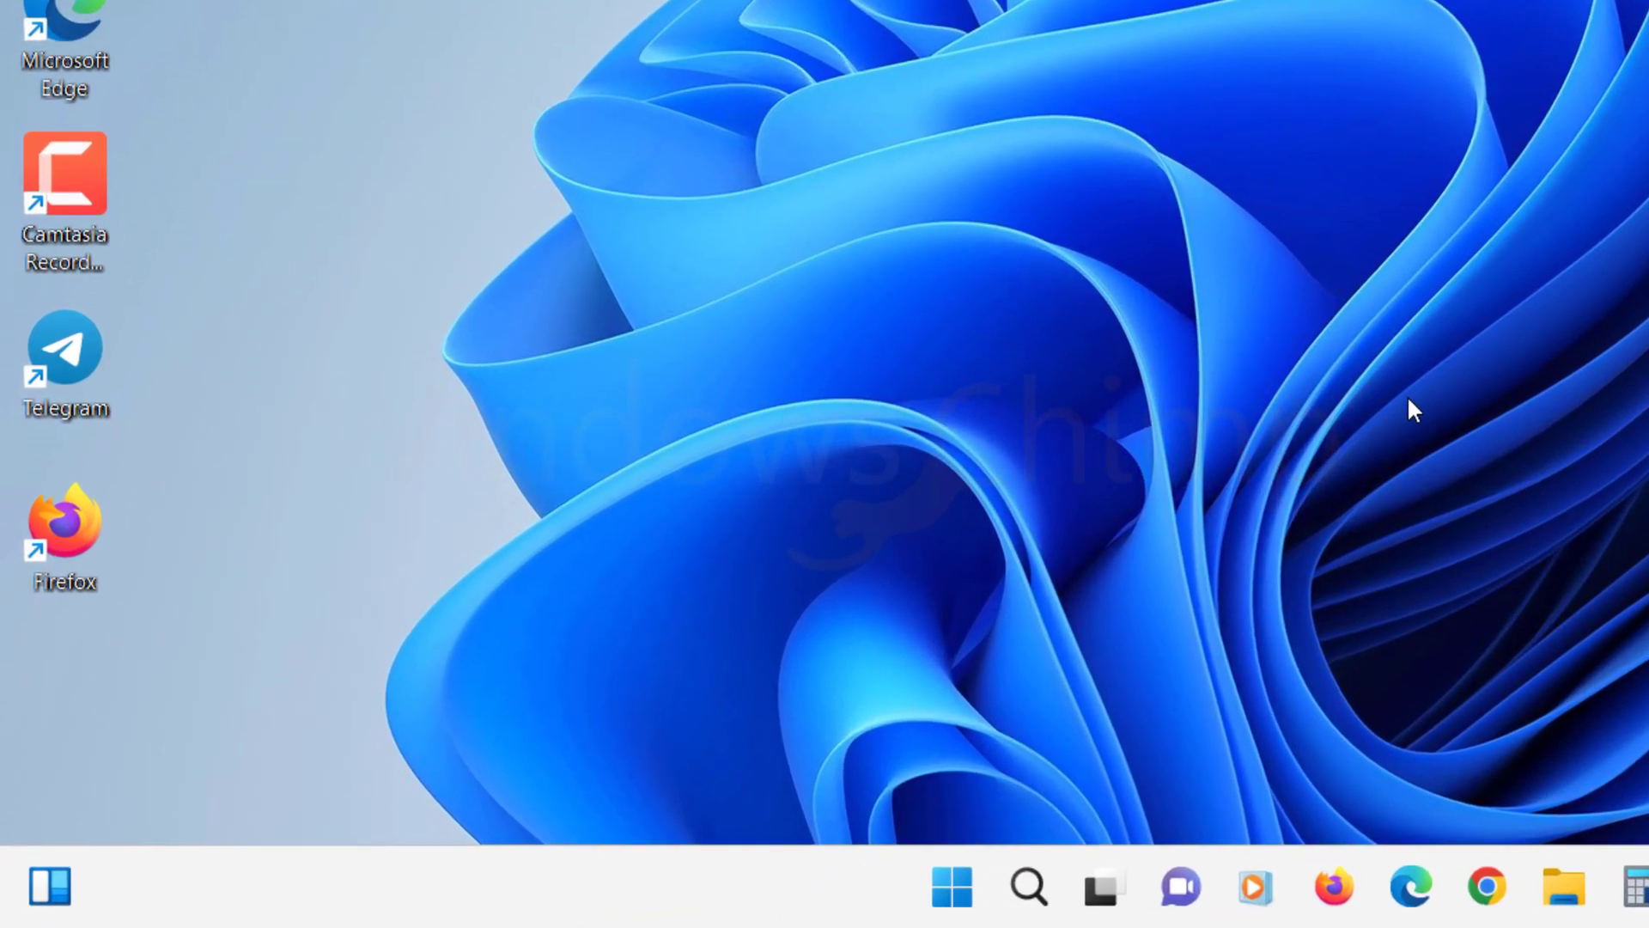
Step: Reopen Device Manager and select the ASUS Precision Touchpad under Human Interface Devices
key("super+r")
type("devmgmt.msc")
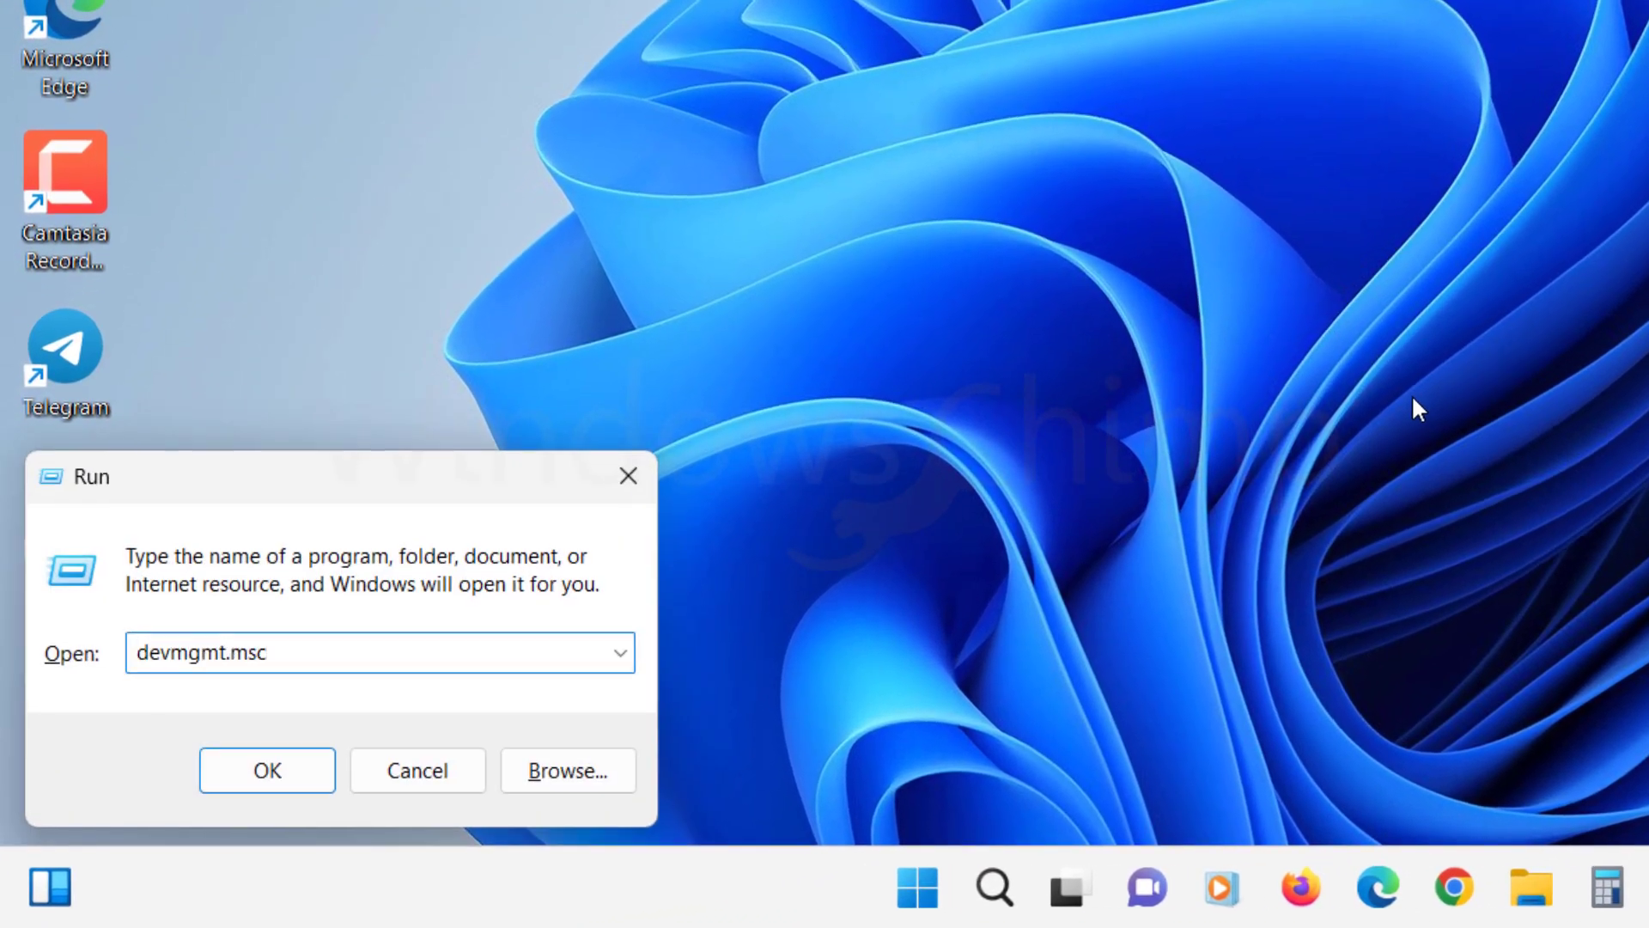
key("Return")
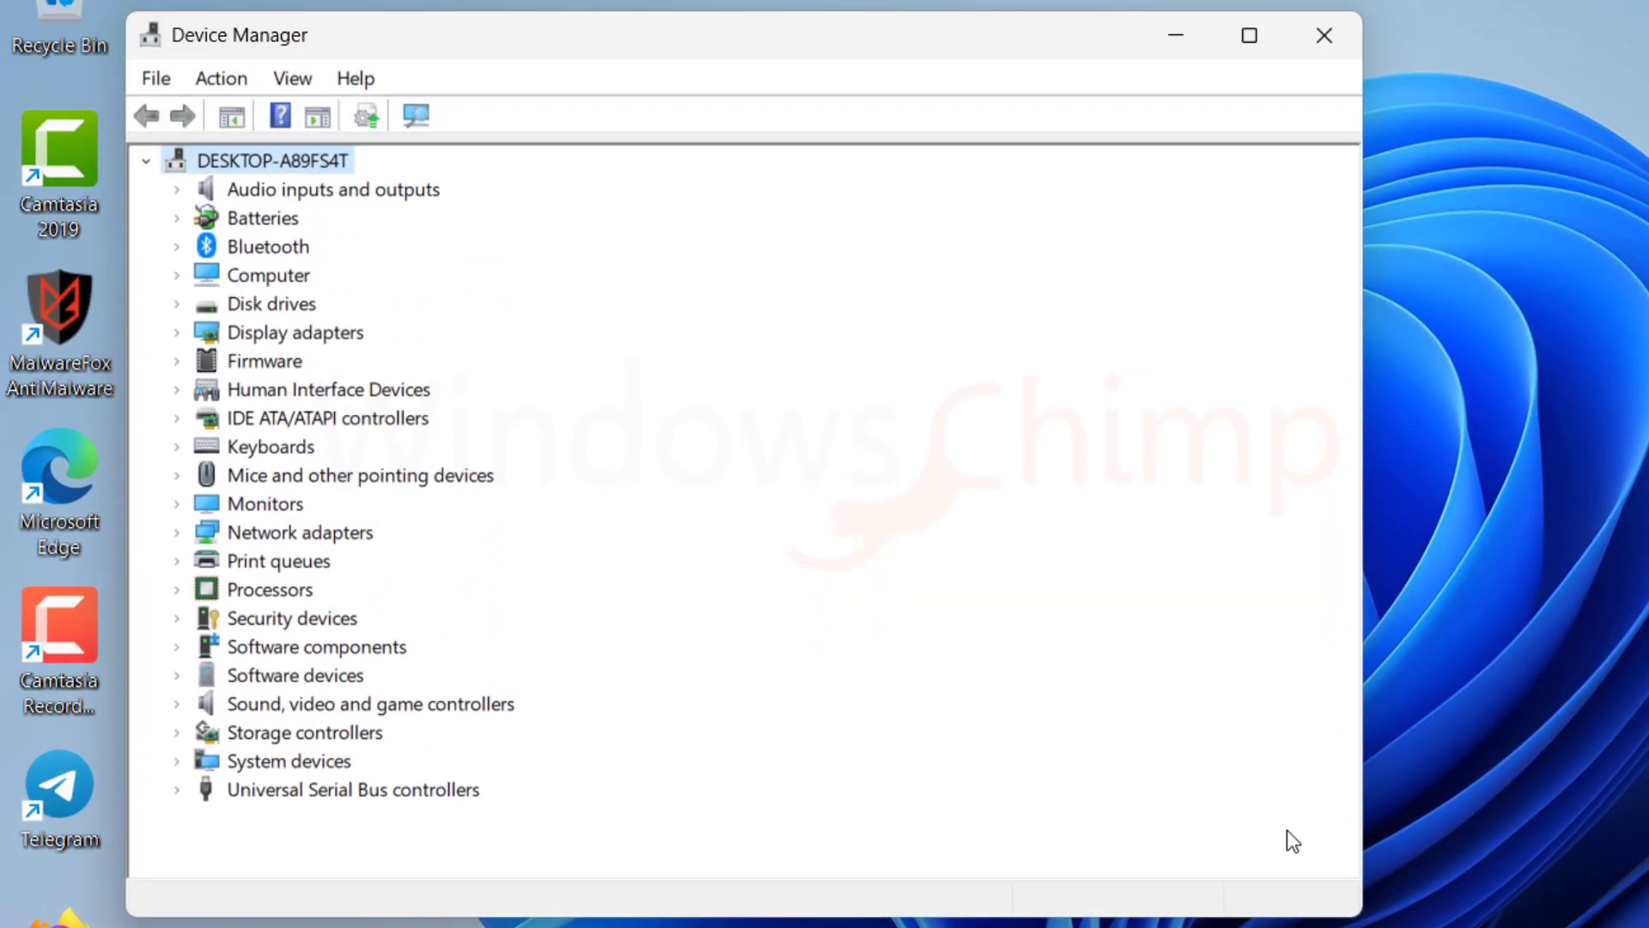
key("Down")
key("Down")
key("Down")
key("Down")
key("Down")
key("Down")
key("Down")
key("Down")
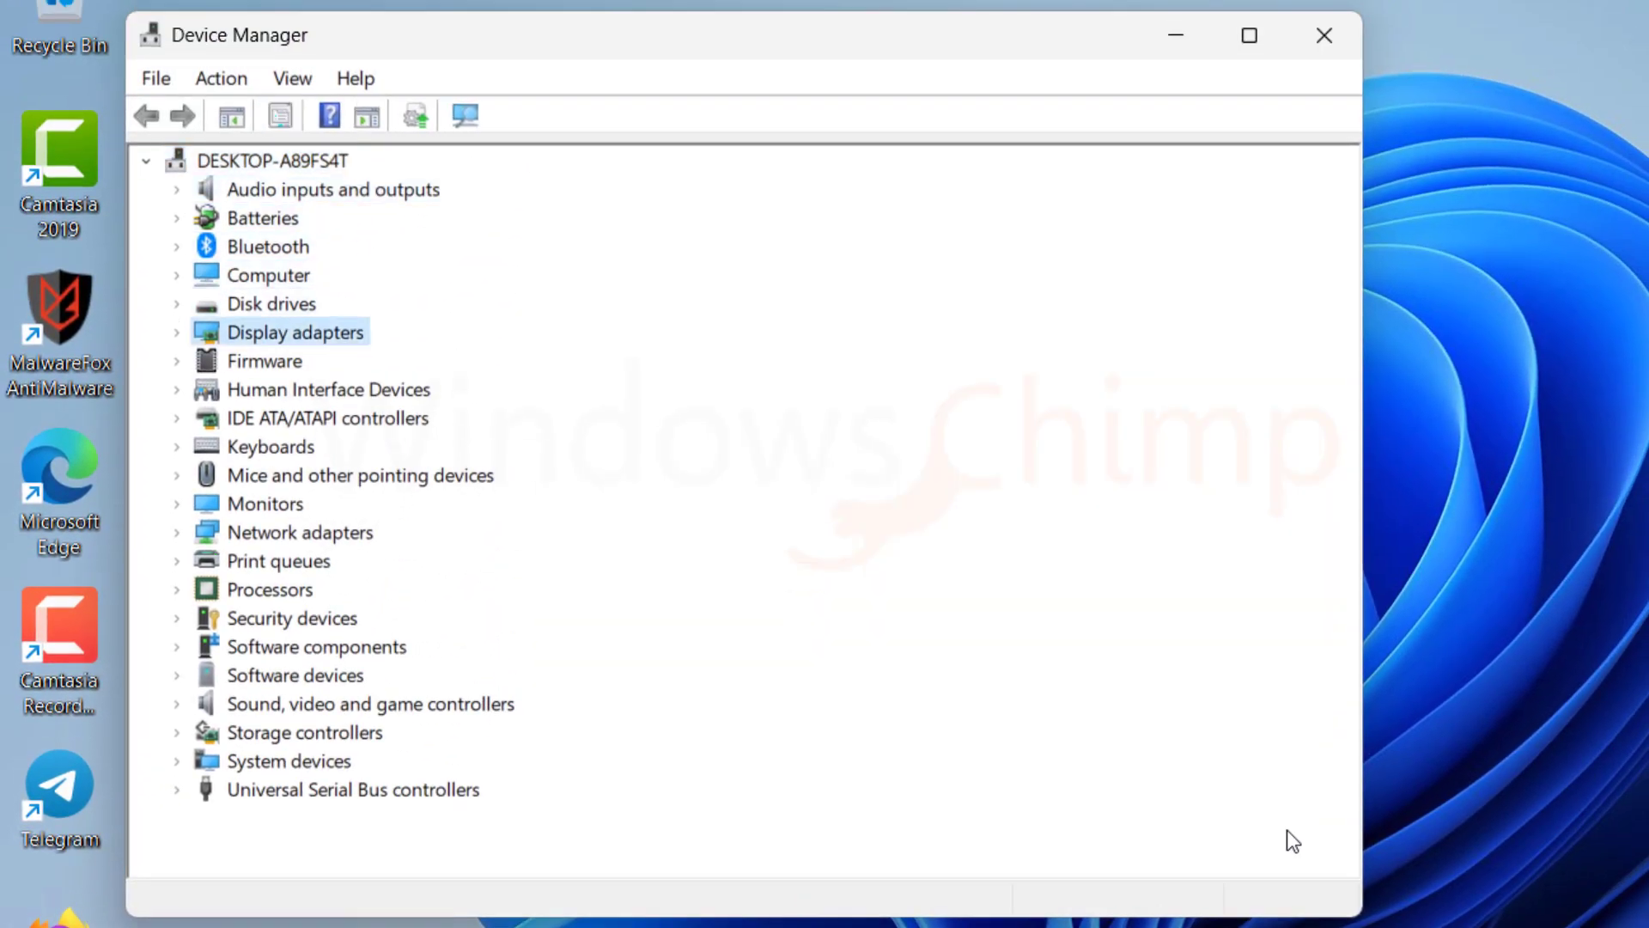
key("Right")
key("Down")
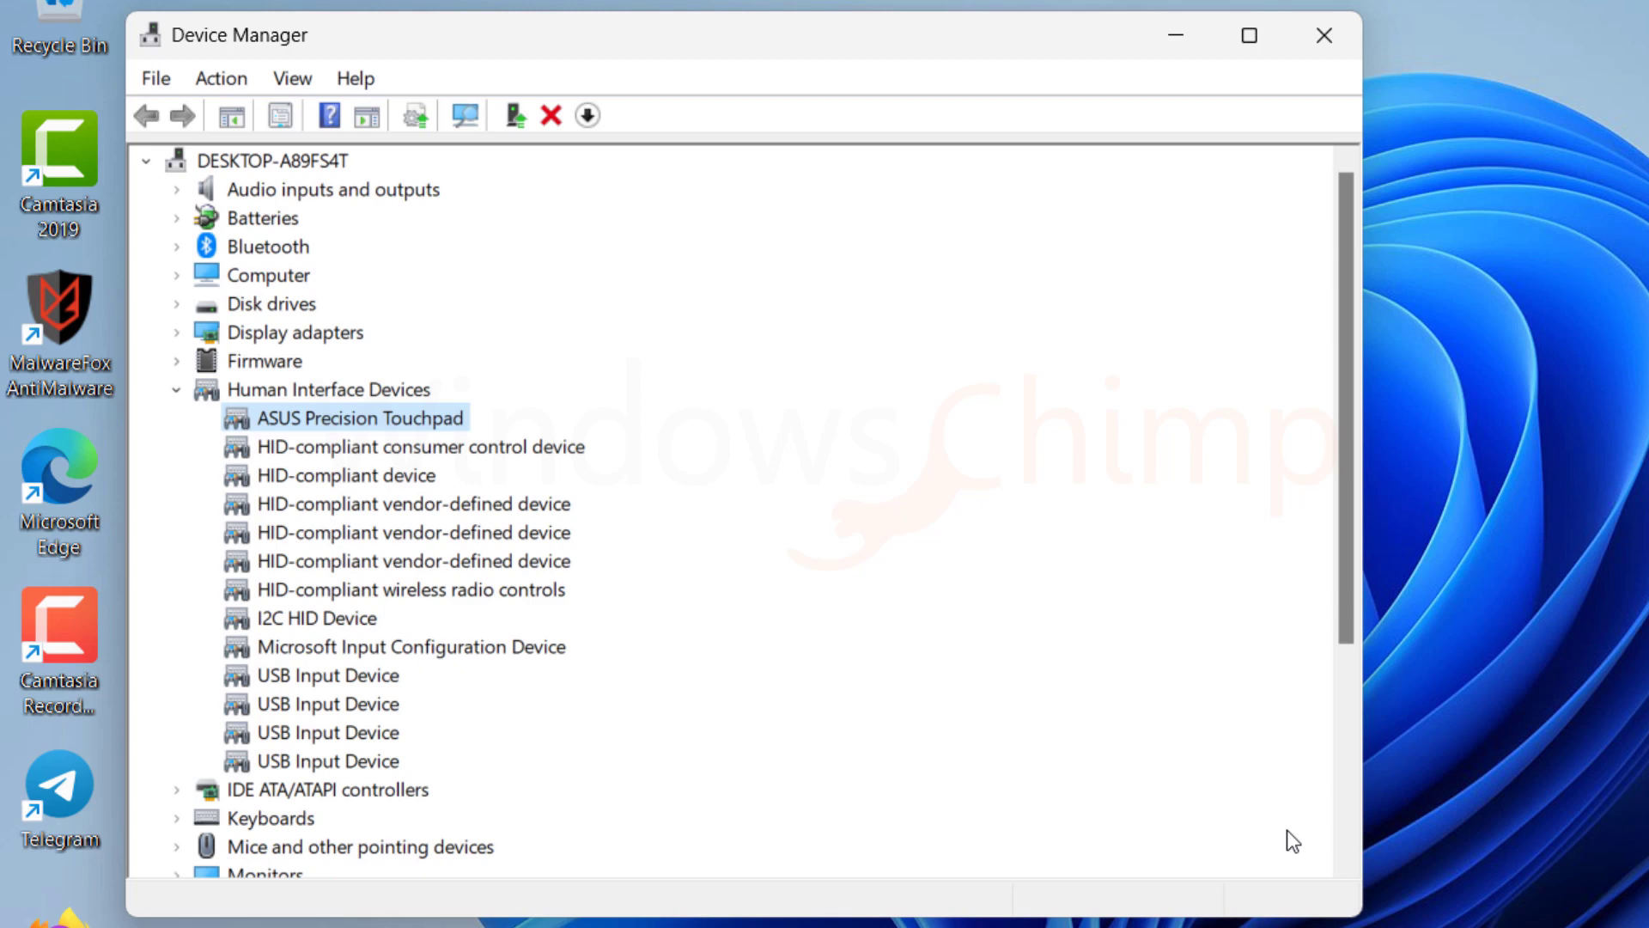
Step: Uninstall the ASUS Precision Touchpad device and confirm the removal
key("shift+F10")
key("Down")
key("Down")
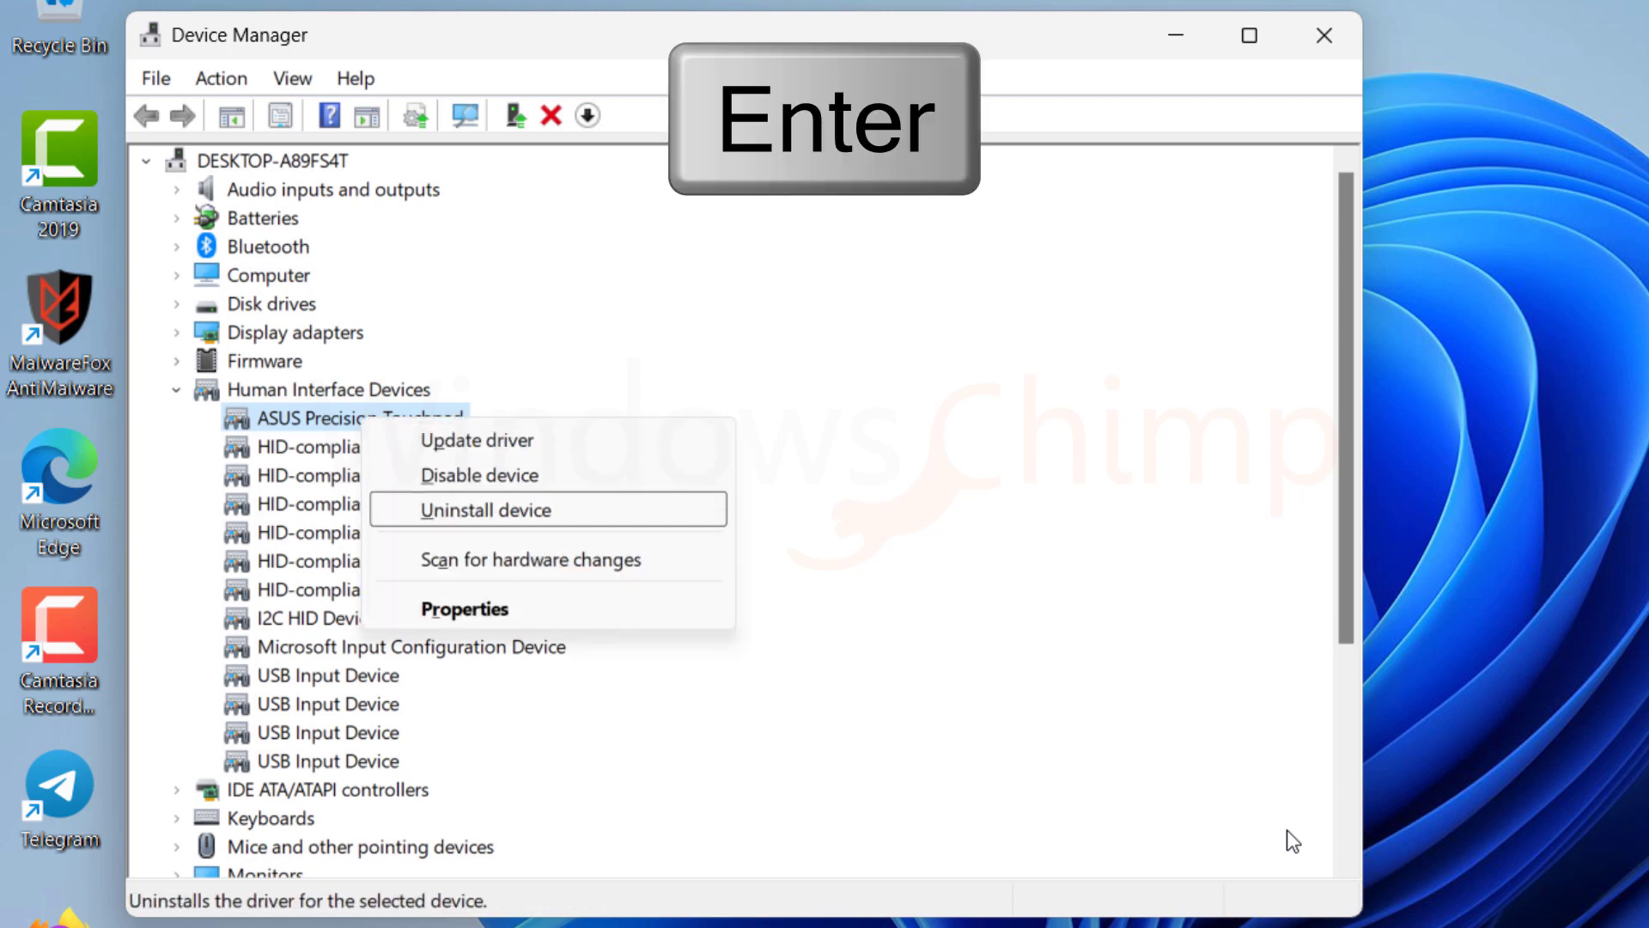
key("Return")
key("Tab")
key("Tab")
key("Return")
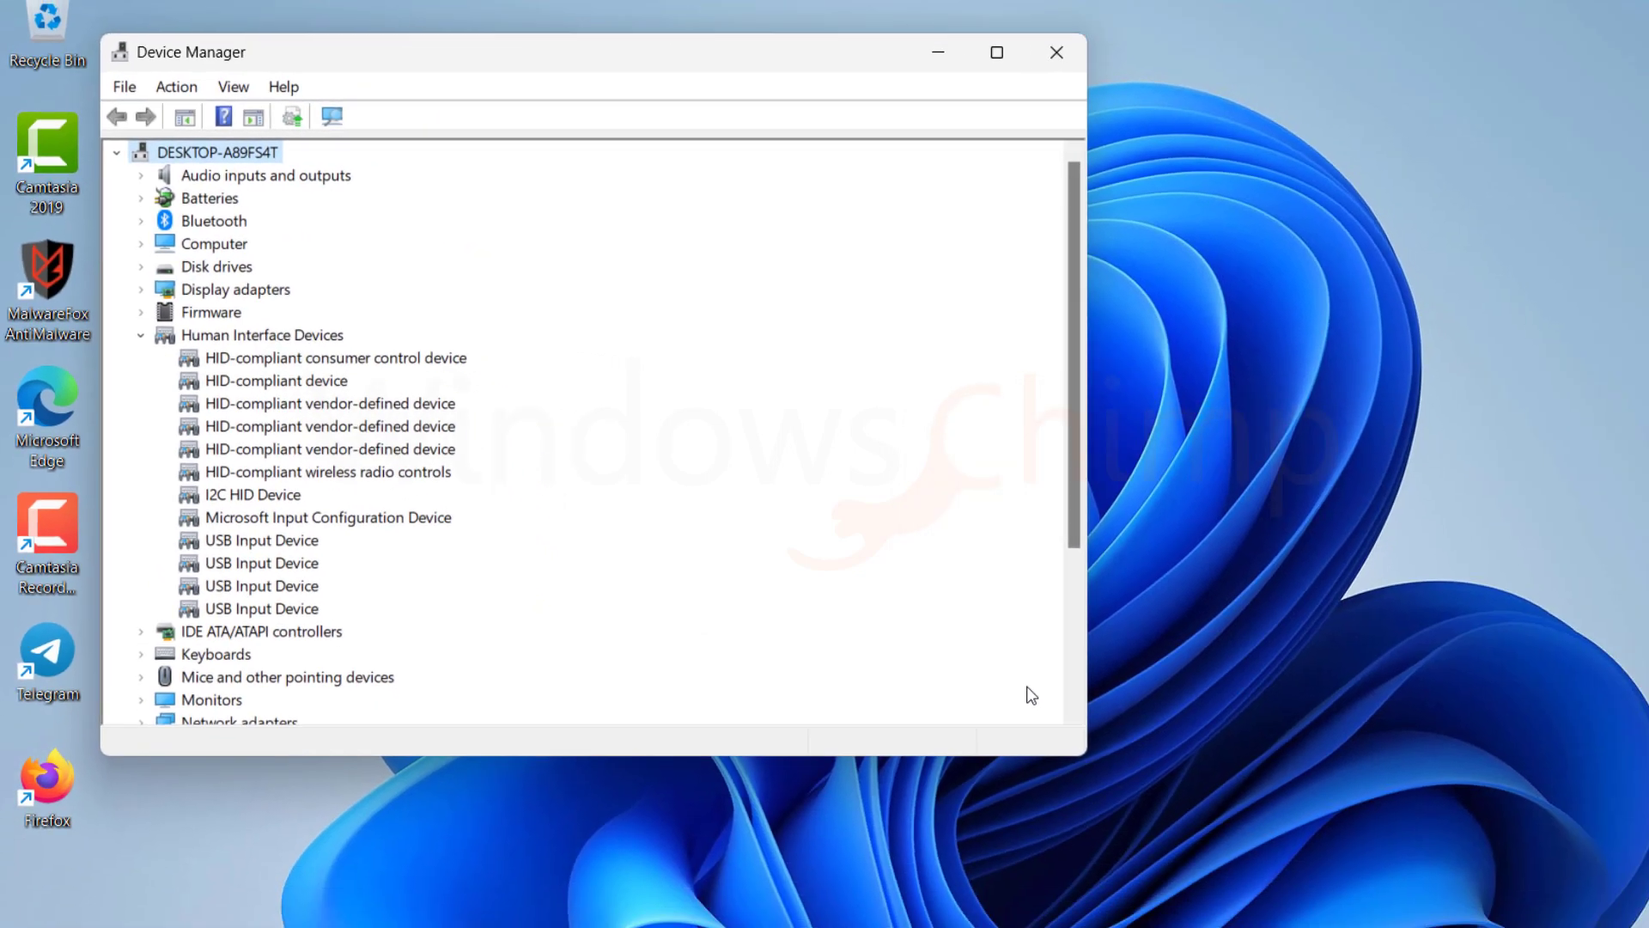
key("super")
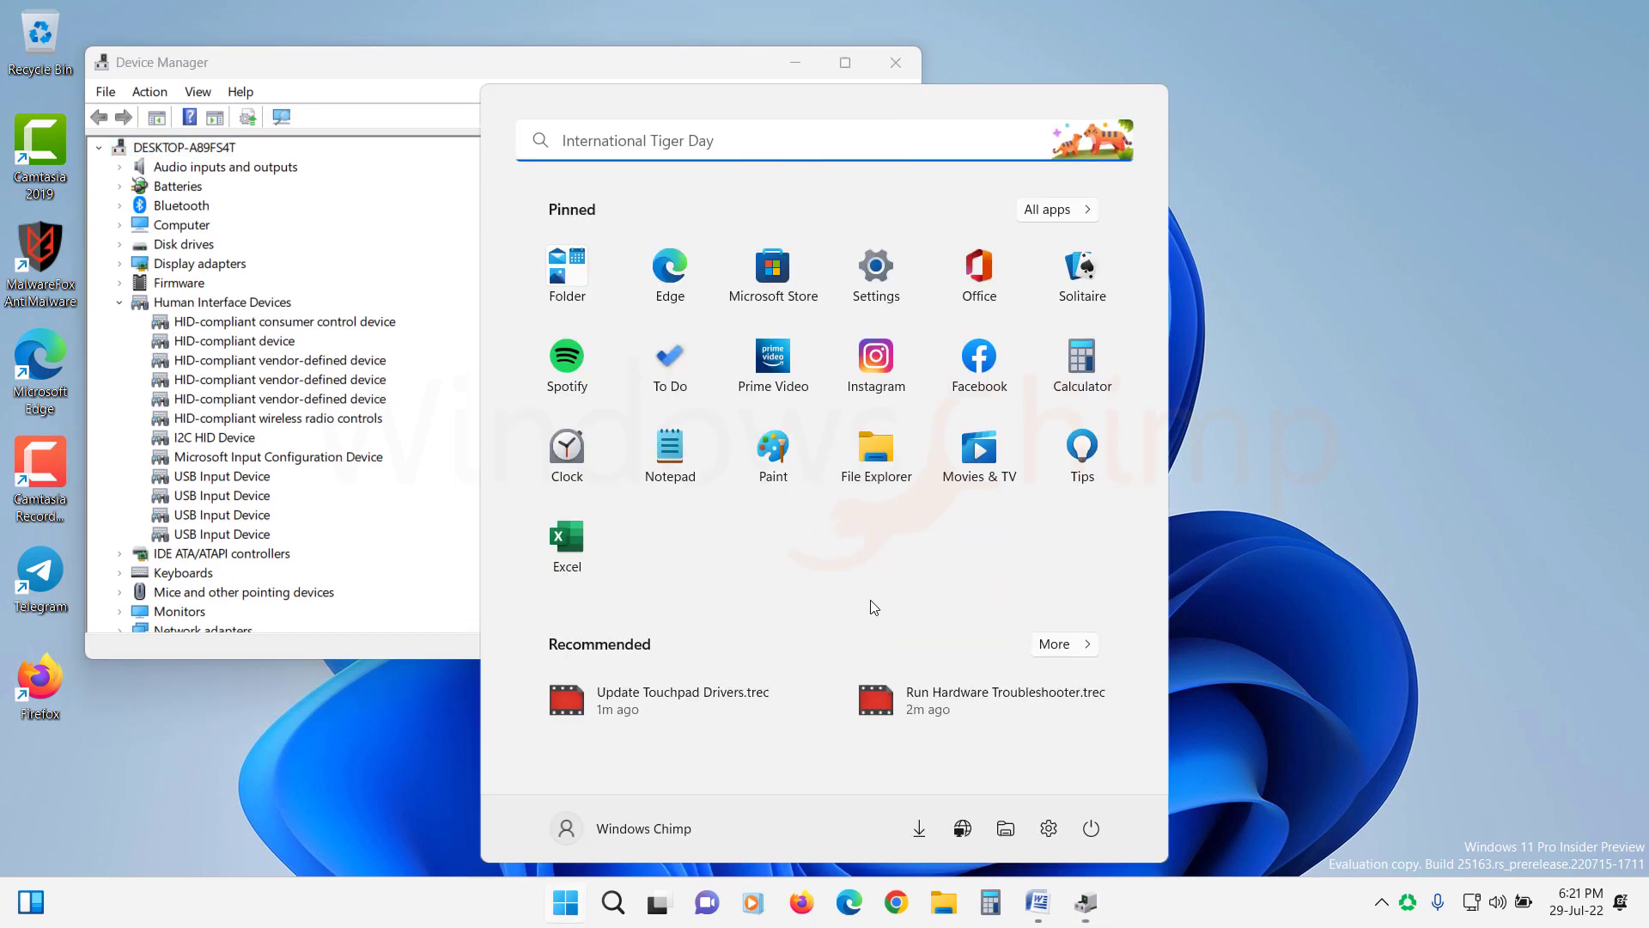
Step: Restart the PC from the Start menu's power options
key("Tab")
key("Tab")
key("Tab")
key("Tab")
key("Tab")
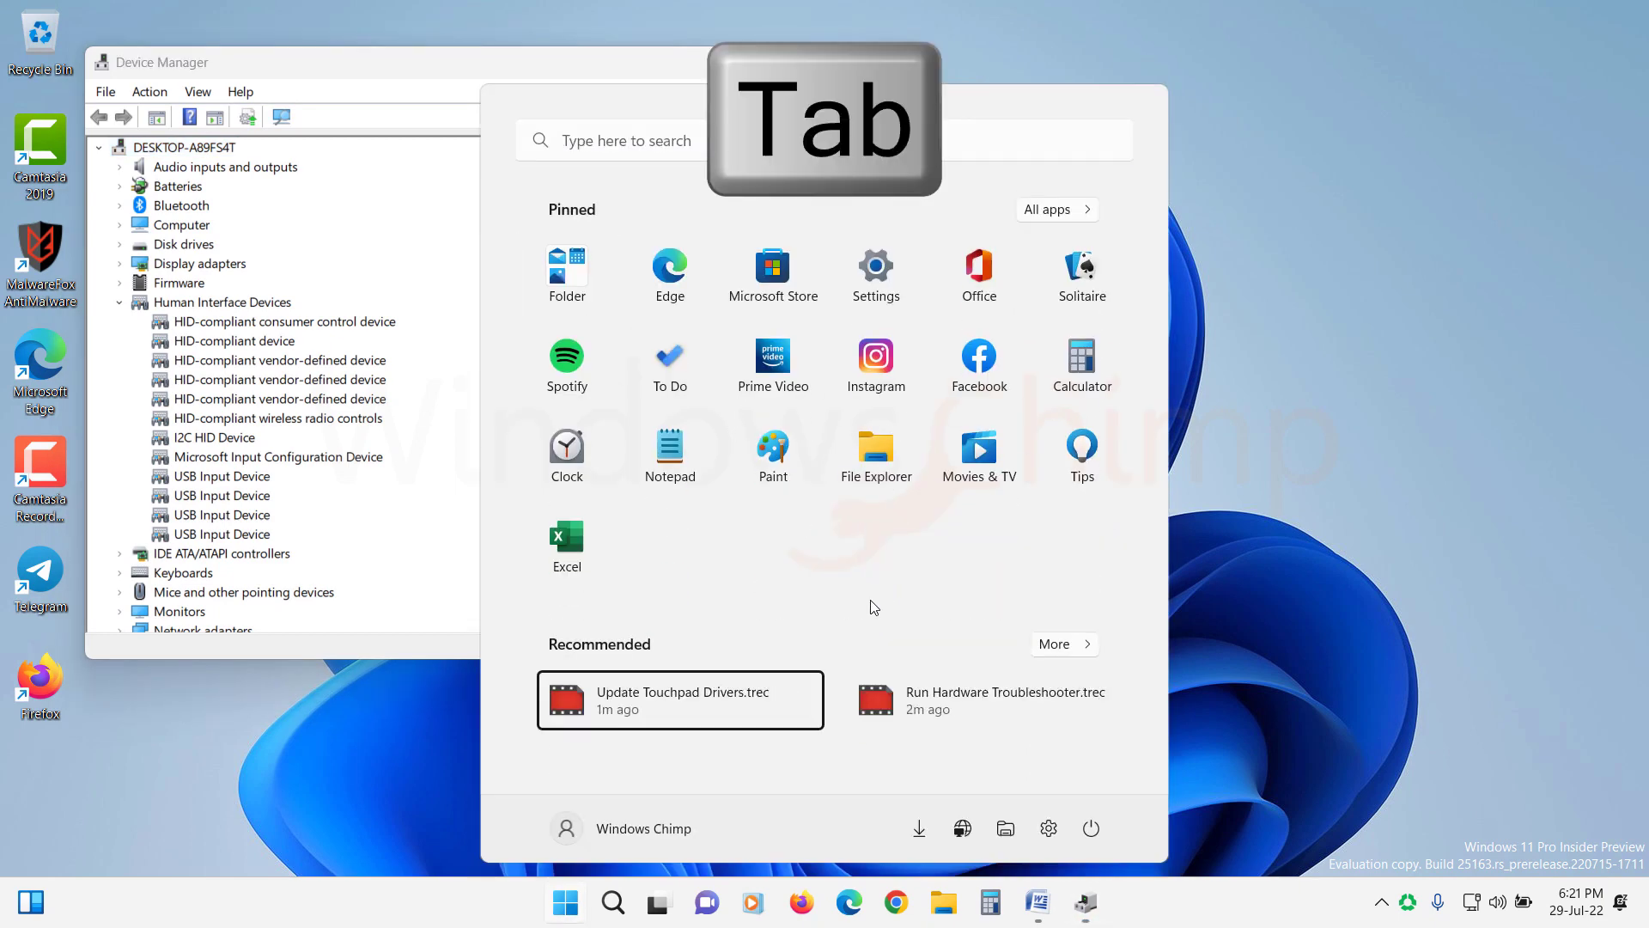
key("Tab")
key("Right")
key("Right")
key("Right")
key("Right")
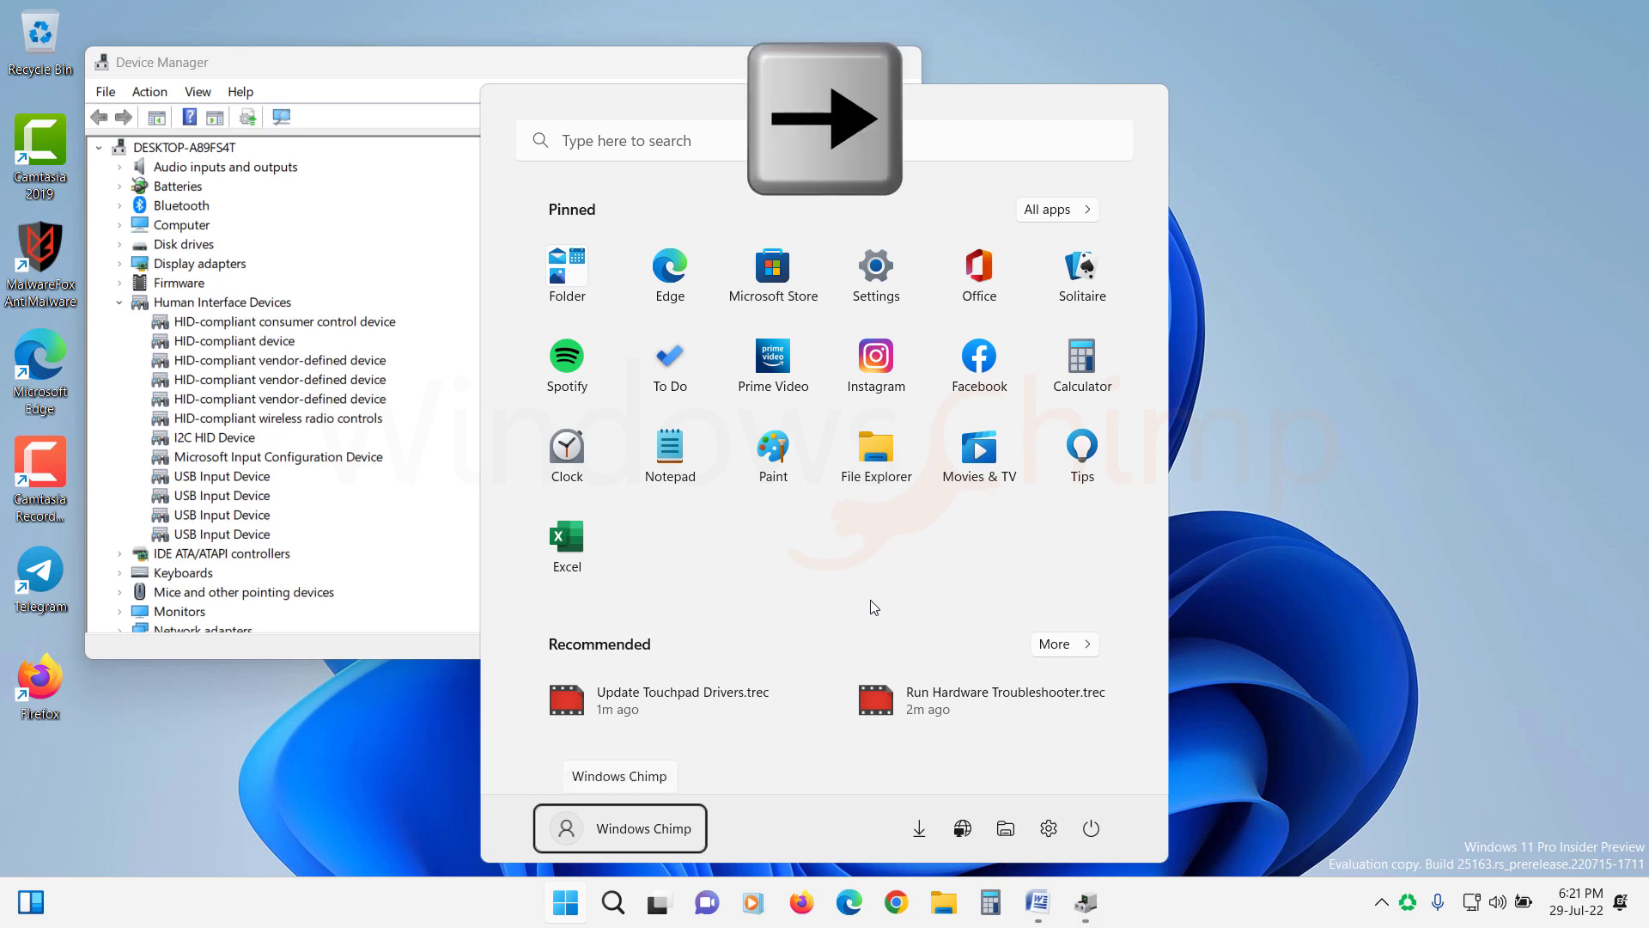
key("Right")
key("Return")
key("Down")
key("Down")
key("Down")
key("Down")
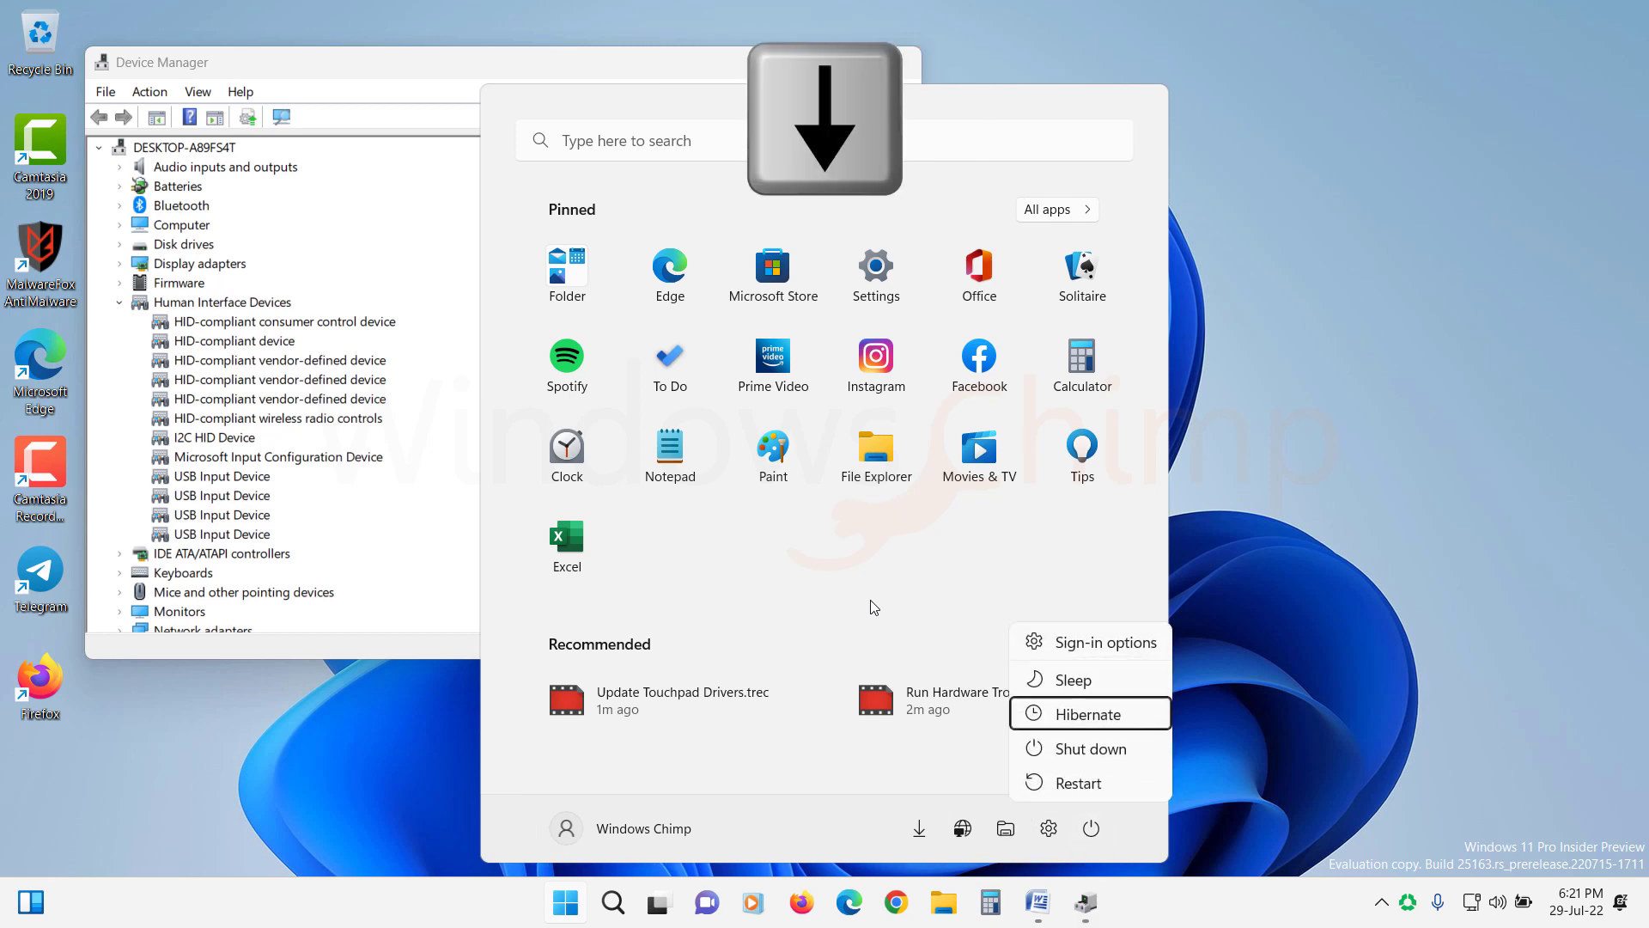
key("Return")
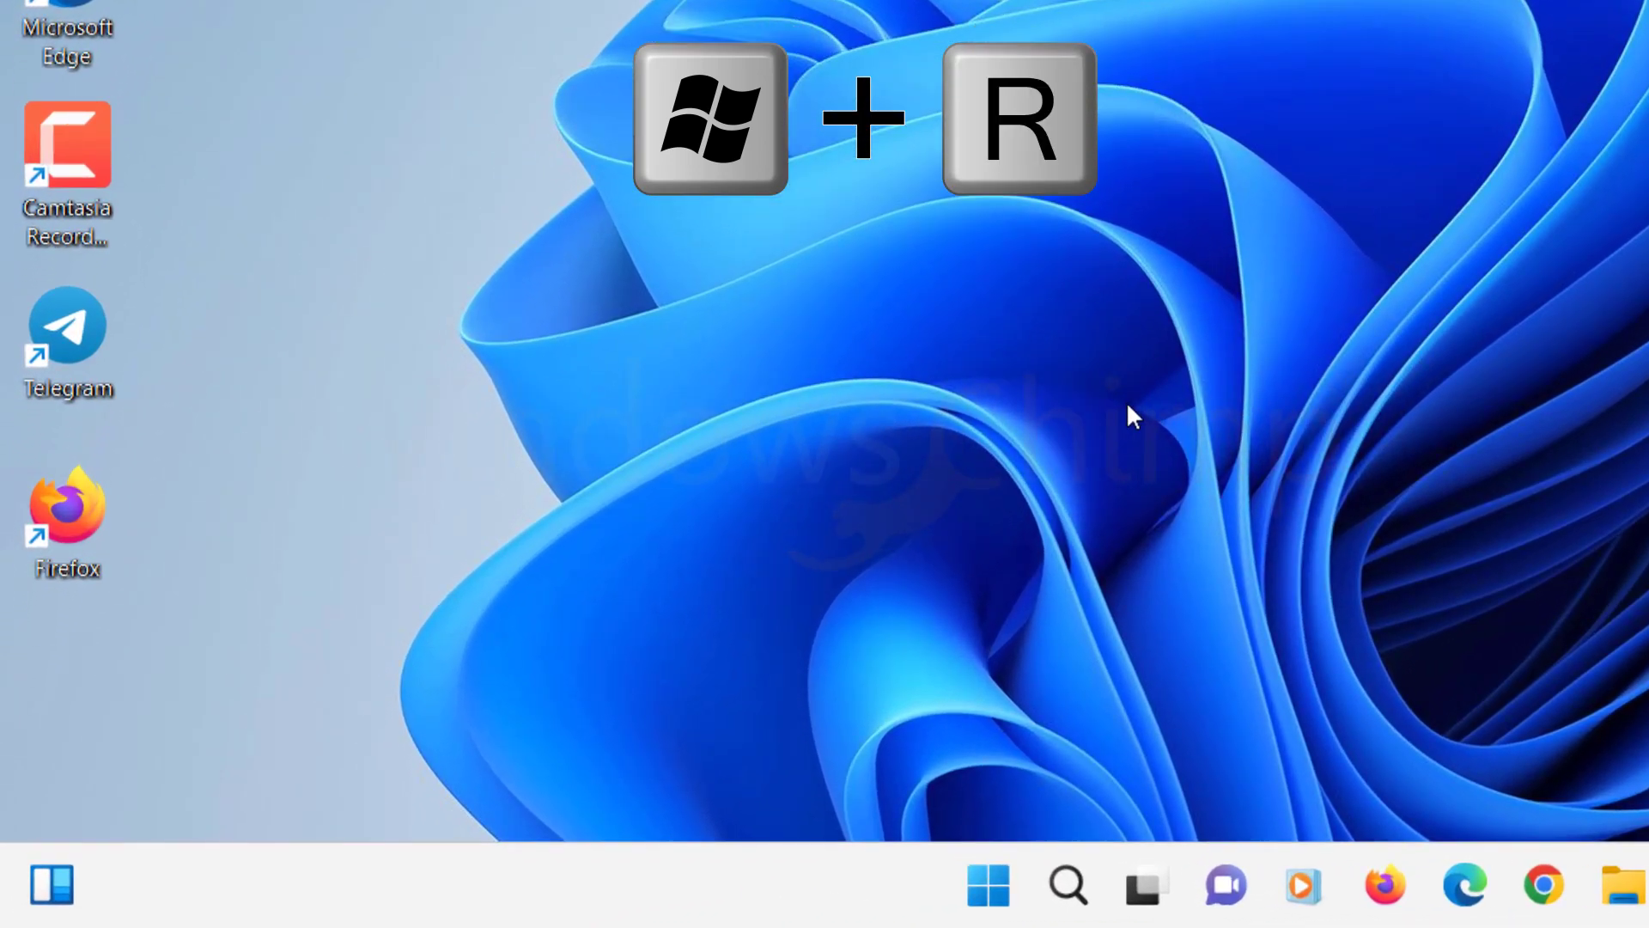
Step: Launch Registry Editor with regedit and allow it through the UAC prompt
key("super+r")
type("regedit")
key("Return")
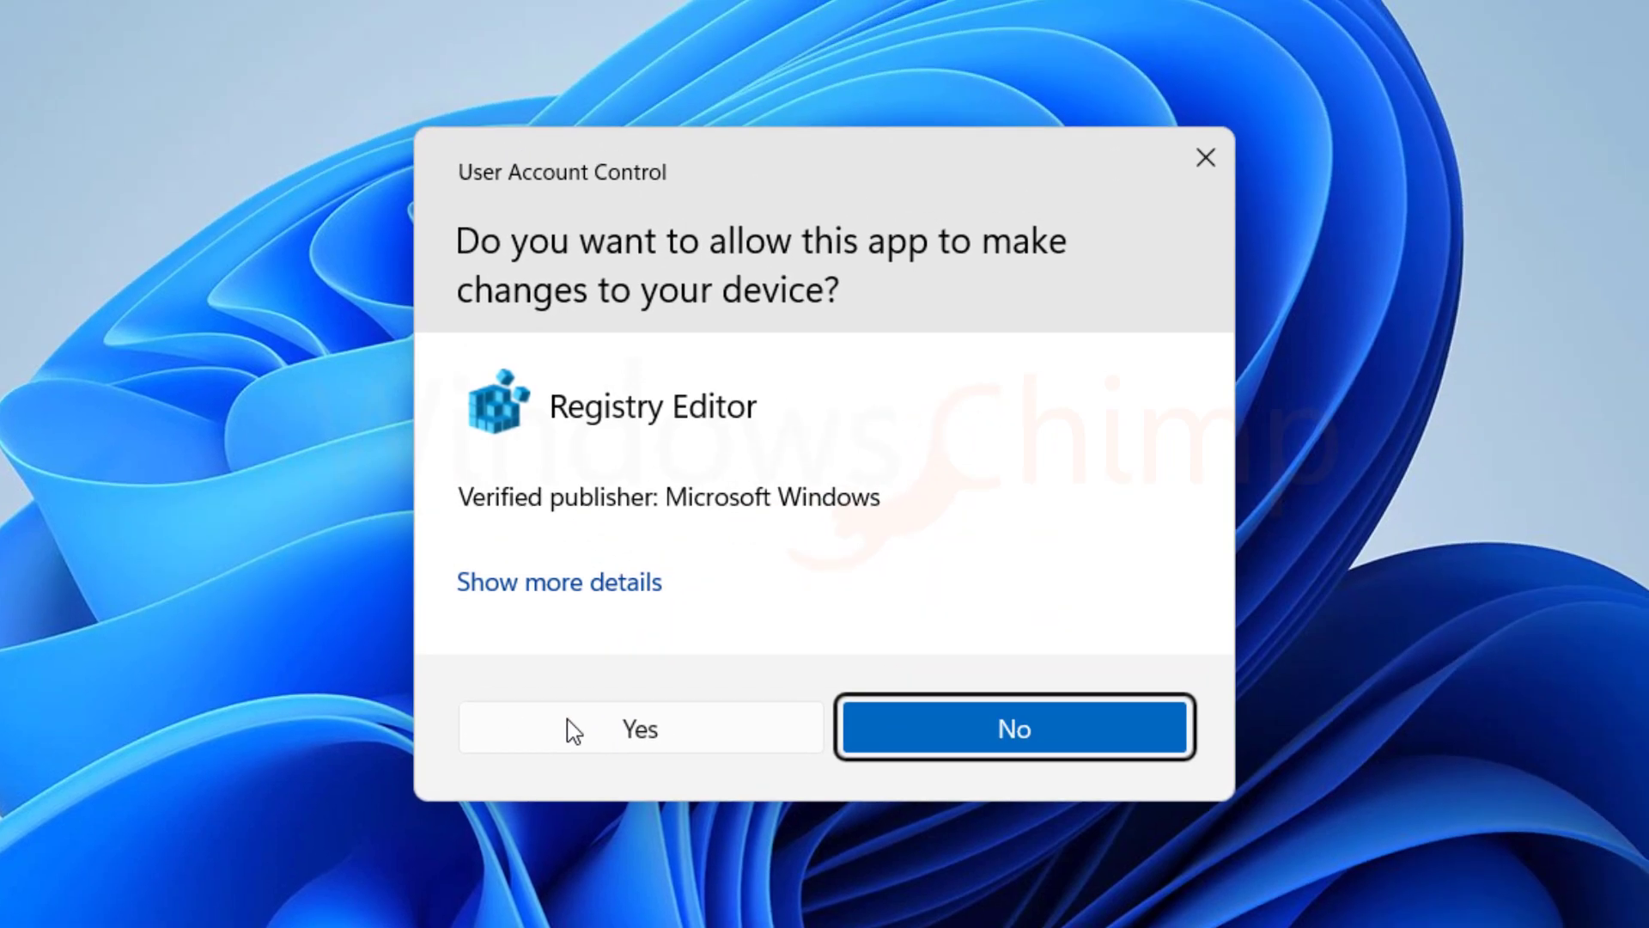
left_click(568, 720)
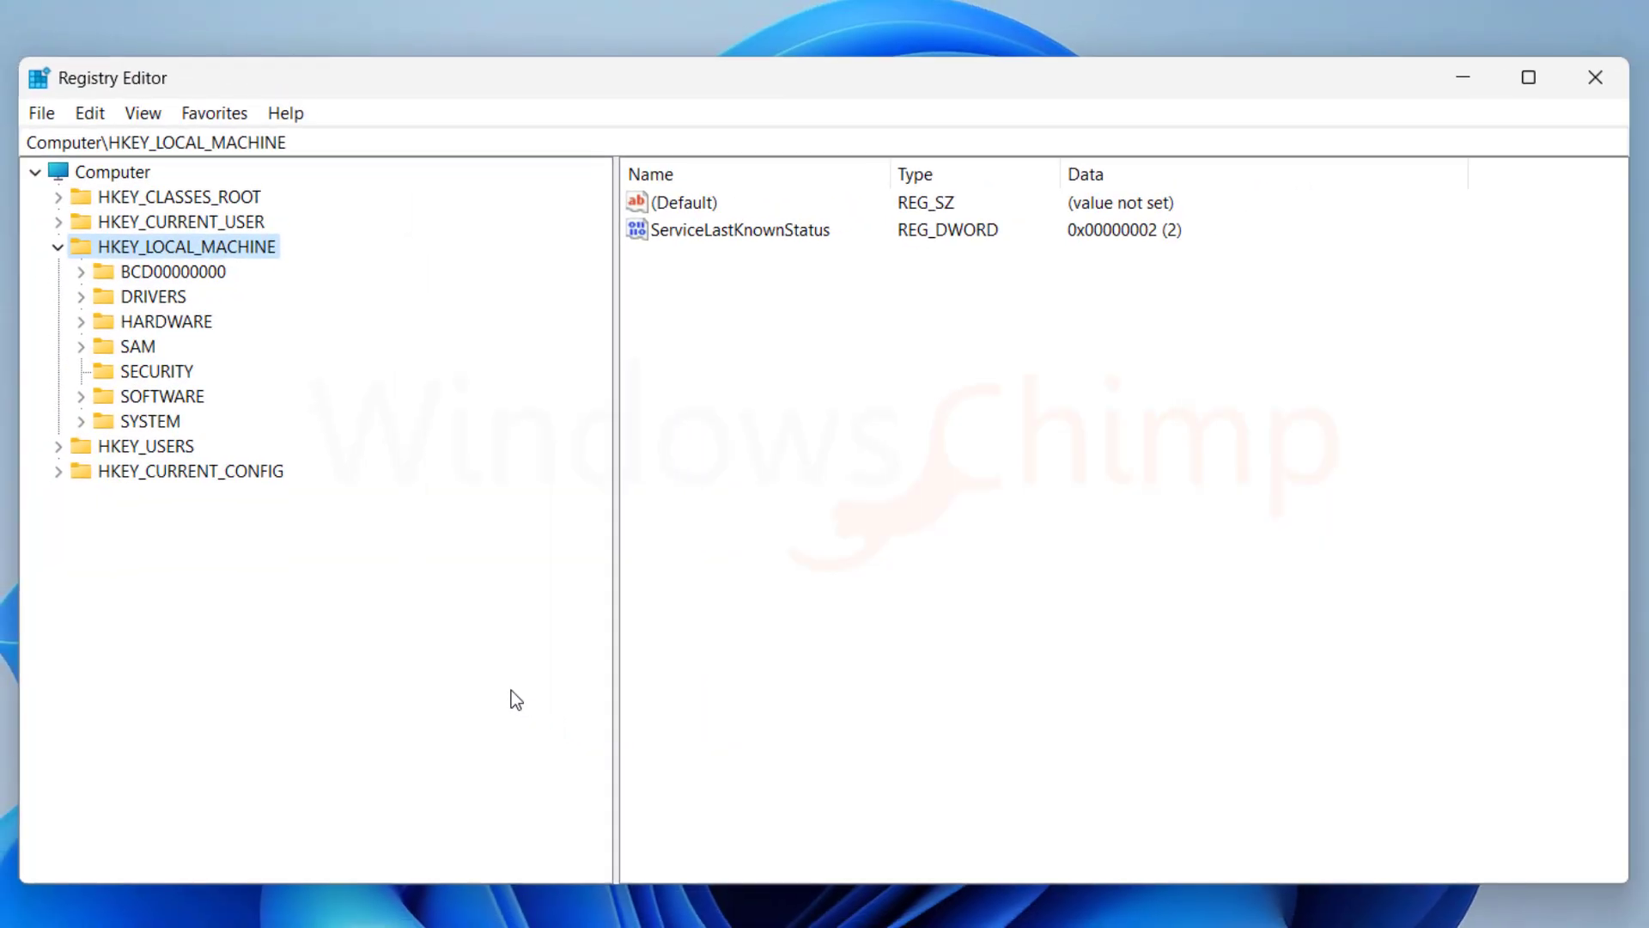
Step: Expand HKEY_LOCAL_MACHINE and open its SOFTWARE key
key("Left")
key("Down")
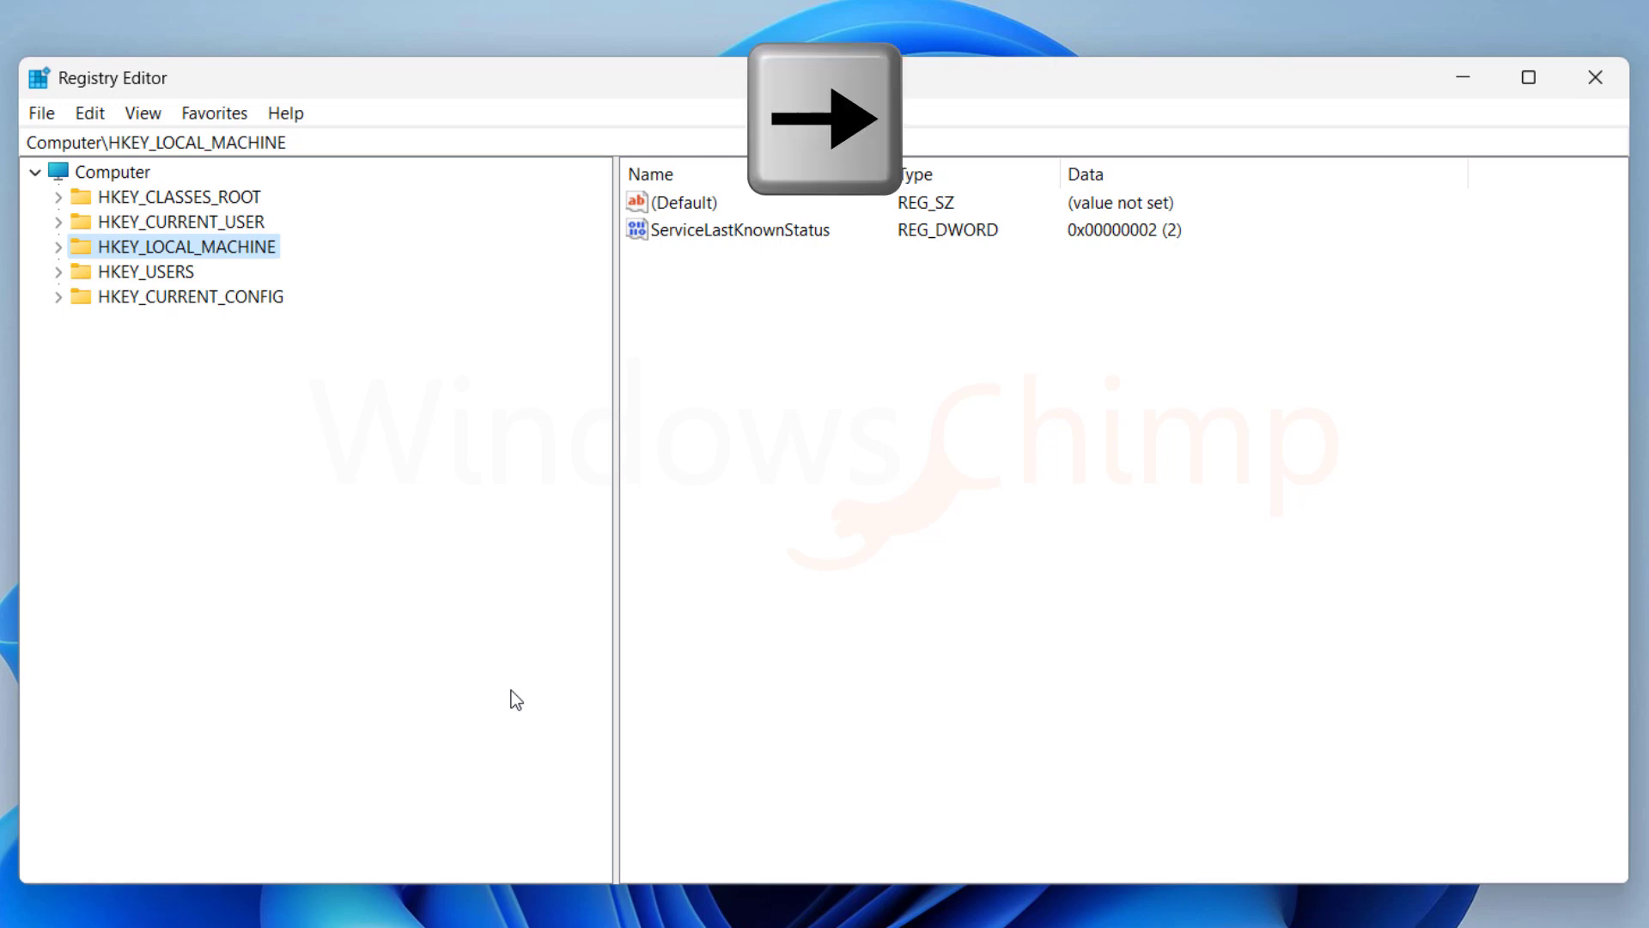
key("Right")
key("Down")
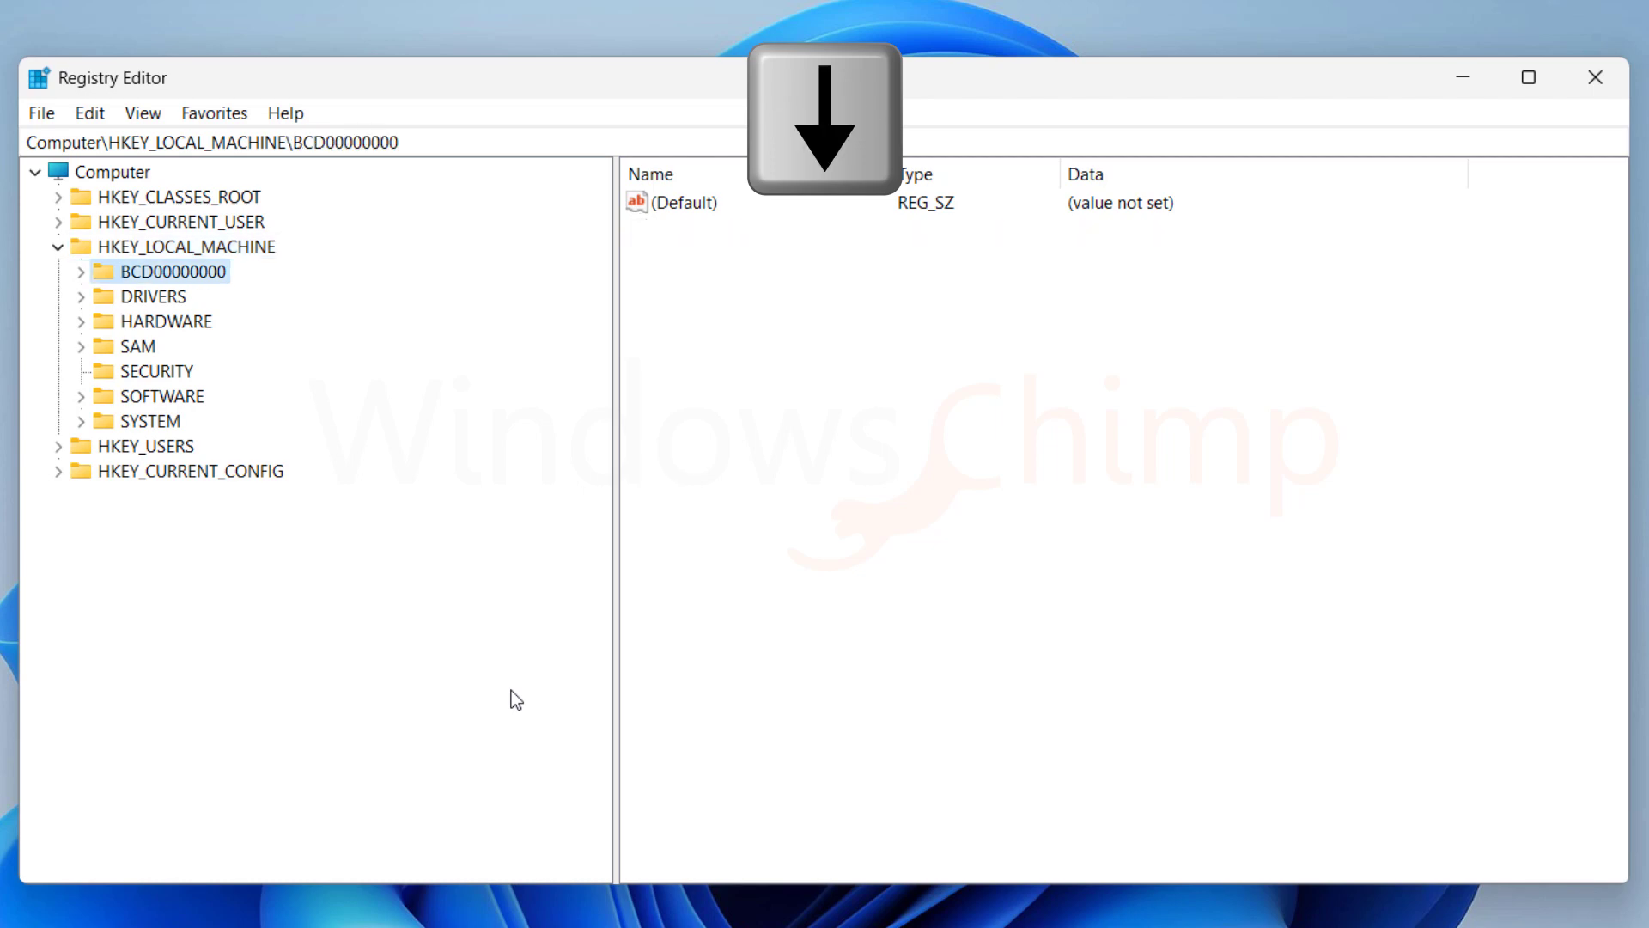
key("Down")
key("Return")
key("Down")
key("Down")
key("Down")
key("Down")
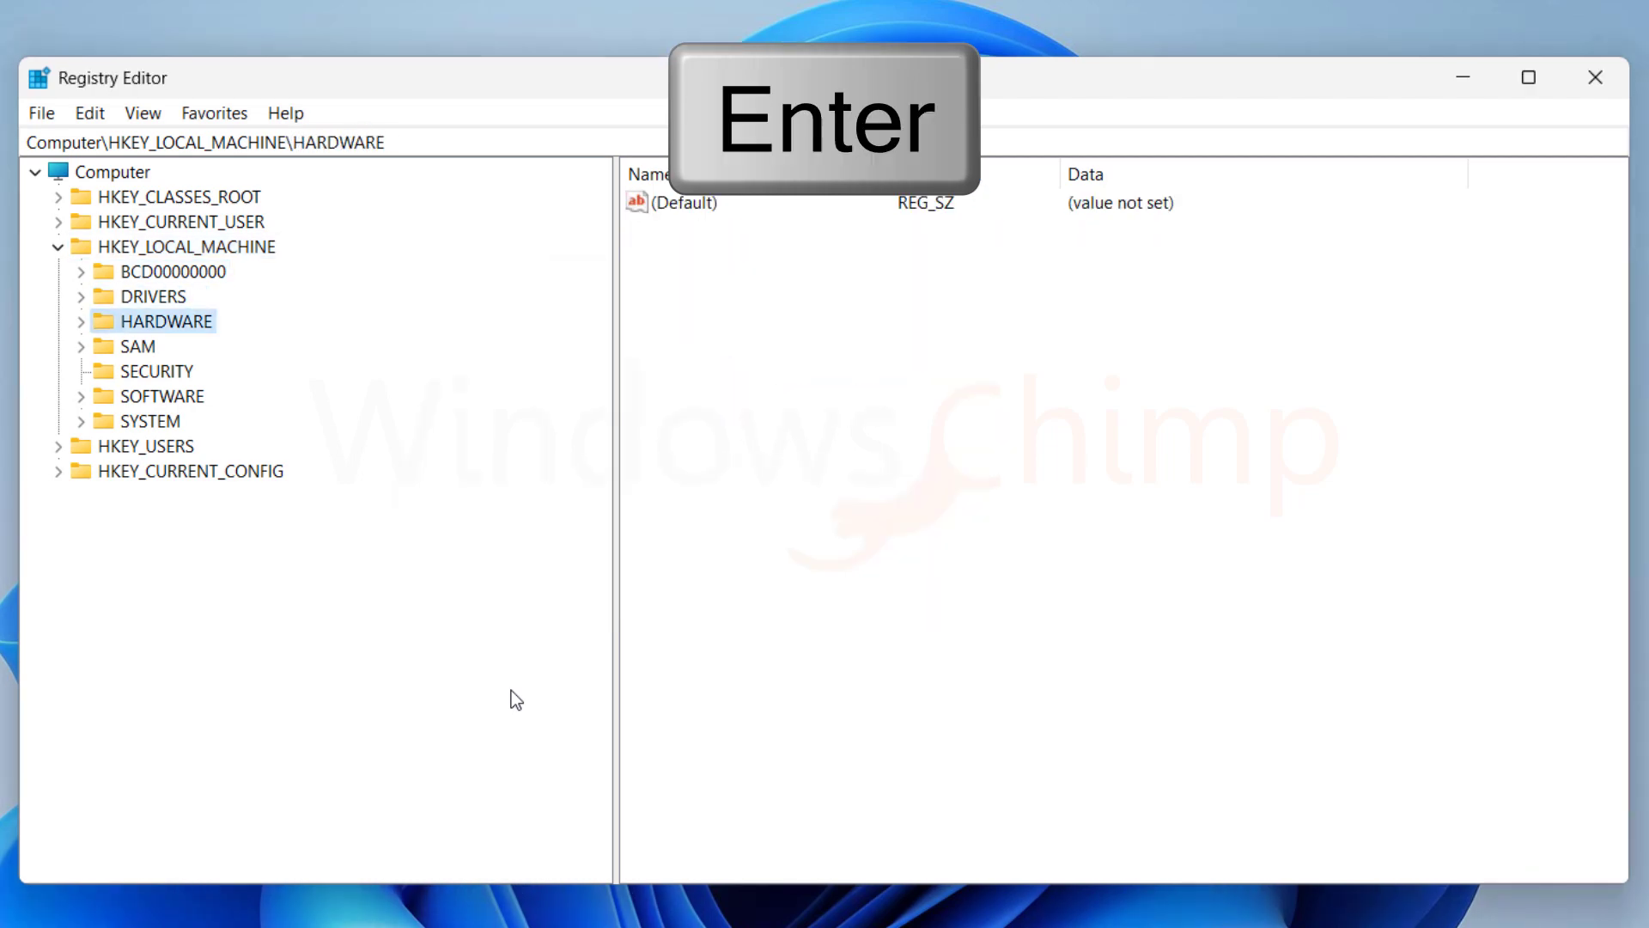
key("Right")
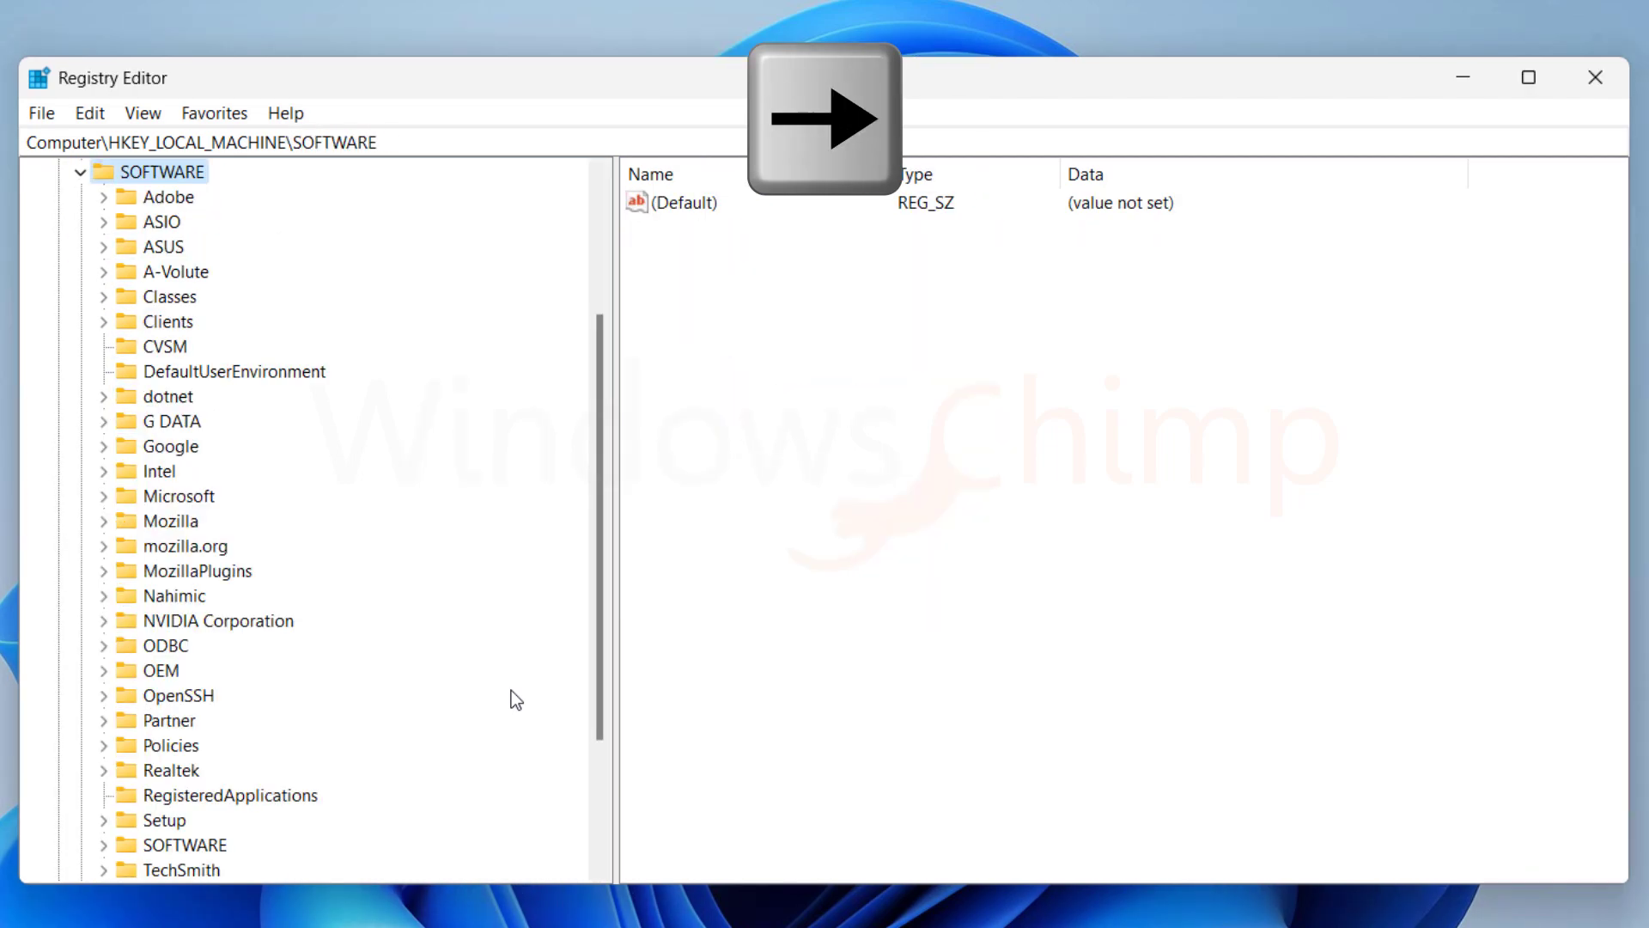
key("Right")
Step: Navigate through Microsoft\Windows\CurrentVersion\Policies to the System key
key("m")
key("Right")
key("Right")
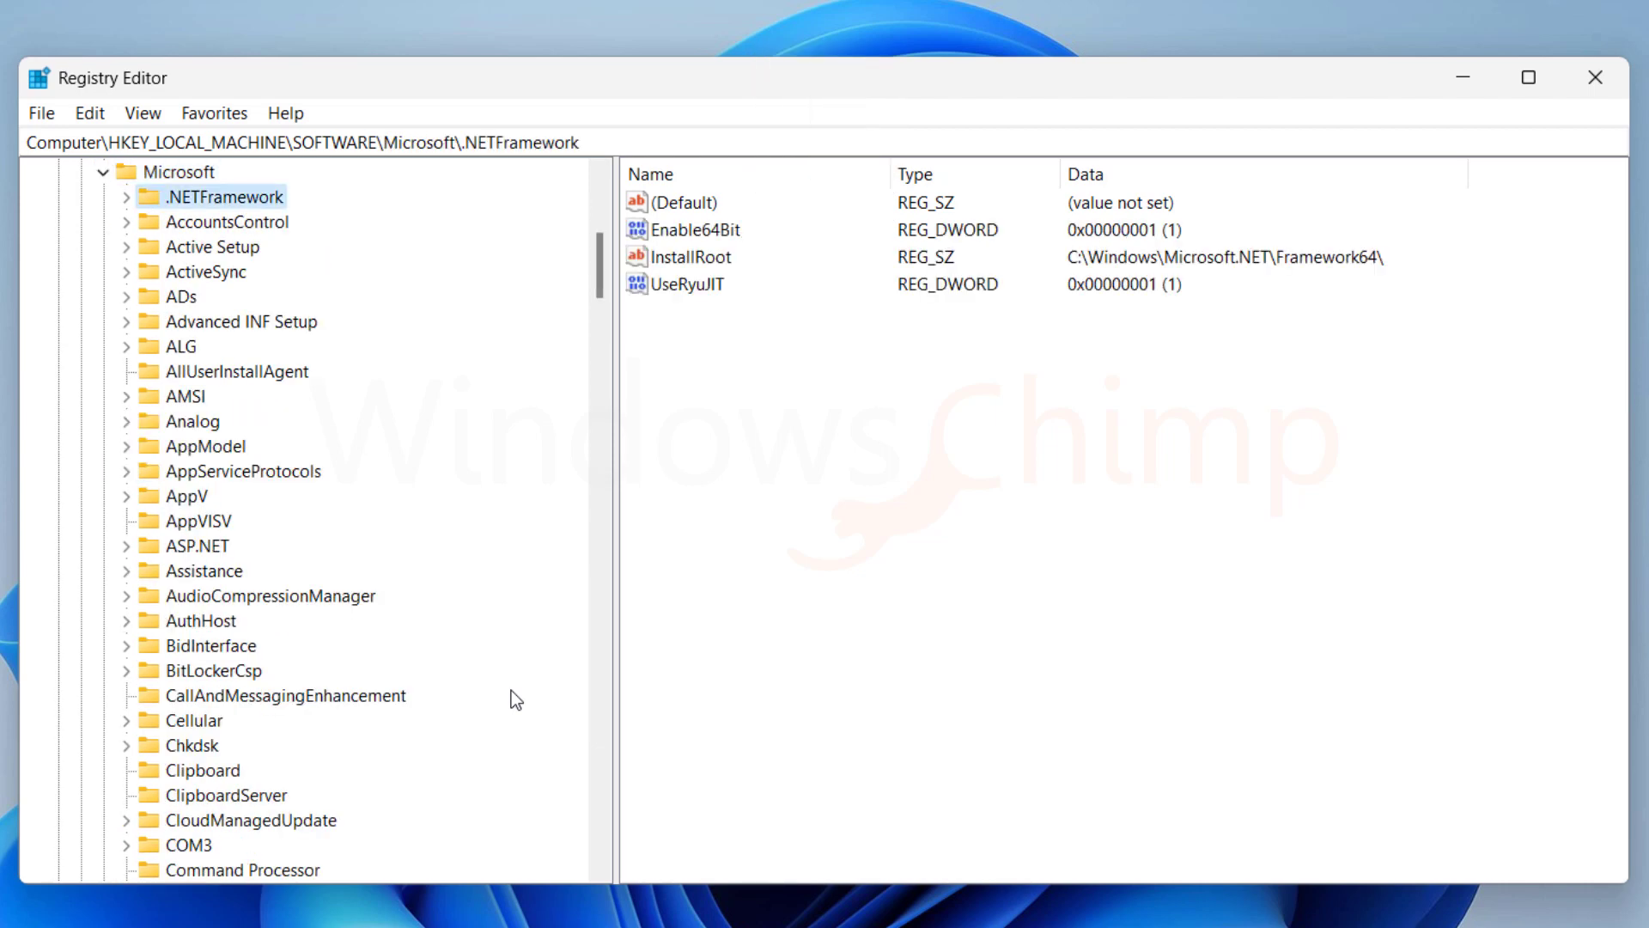
type("win")
key("Right")
key("Right")
key("Down")
type("cu")
key("Right")
type("pol")
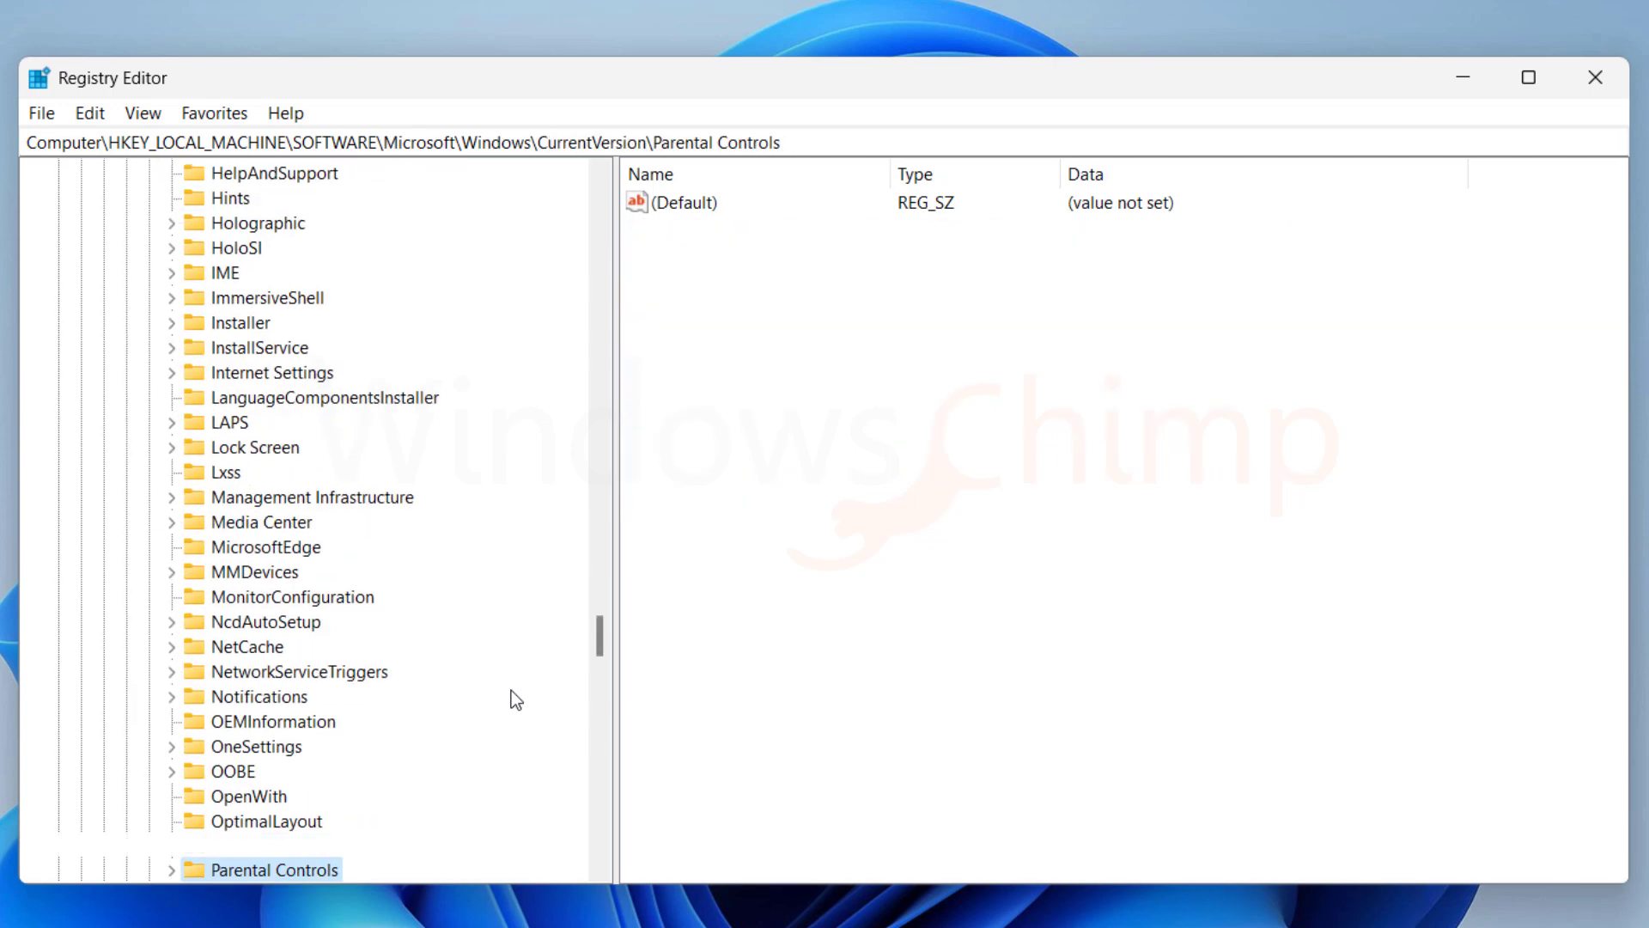
key("Right")
key("Down")
key("Down")
key("Down")
key("Down")
key("Down")
key("Down")
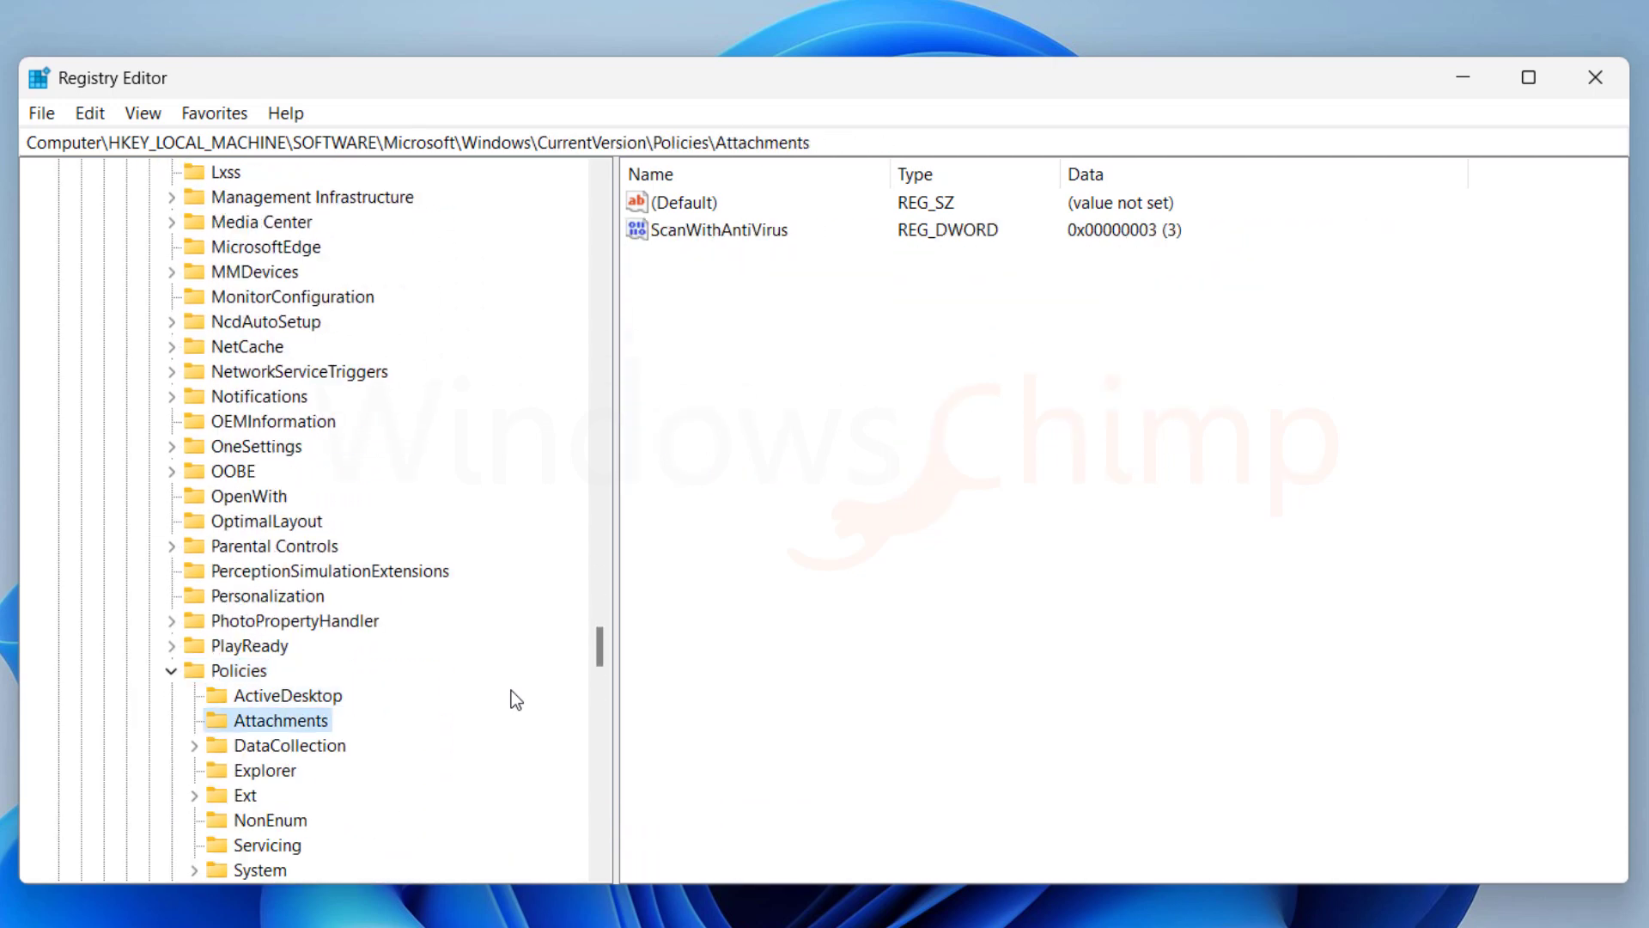
Step: Change the EnableCursorSuppression value data from 1 to 0 under Policies\System
key("Down")
key("Down")
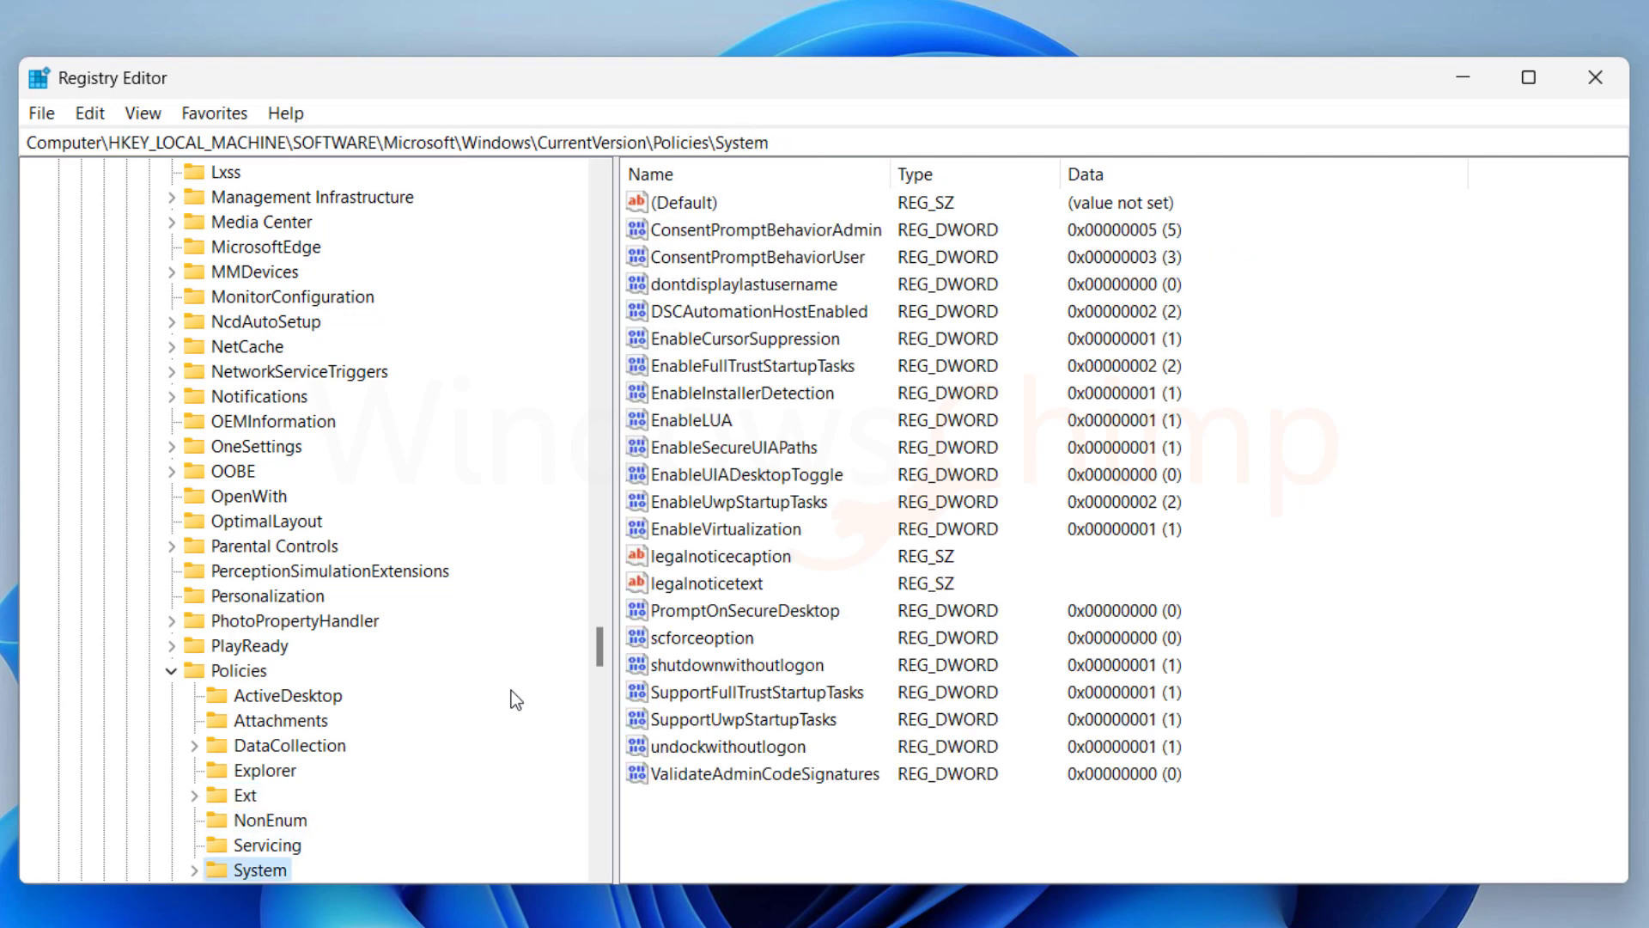
key("Tab")
key("Down")
key("Down")
key("Down")
key("Down")
key("Down")
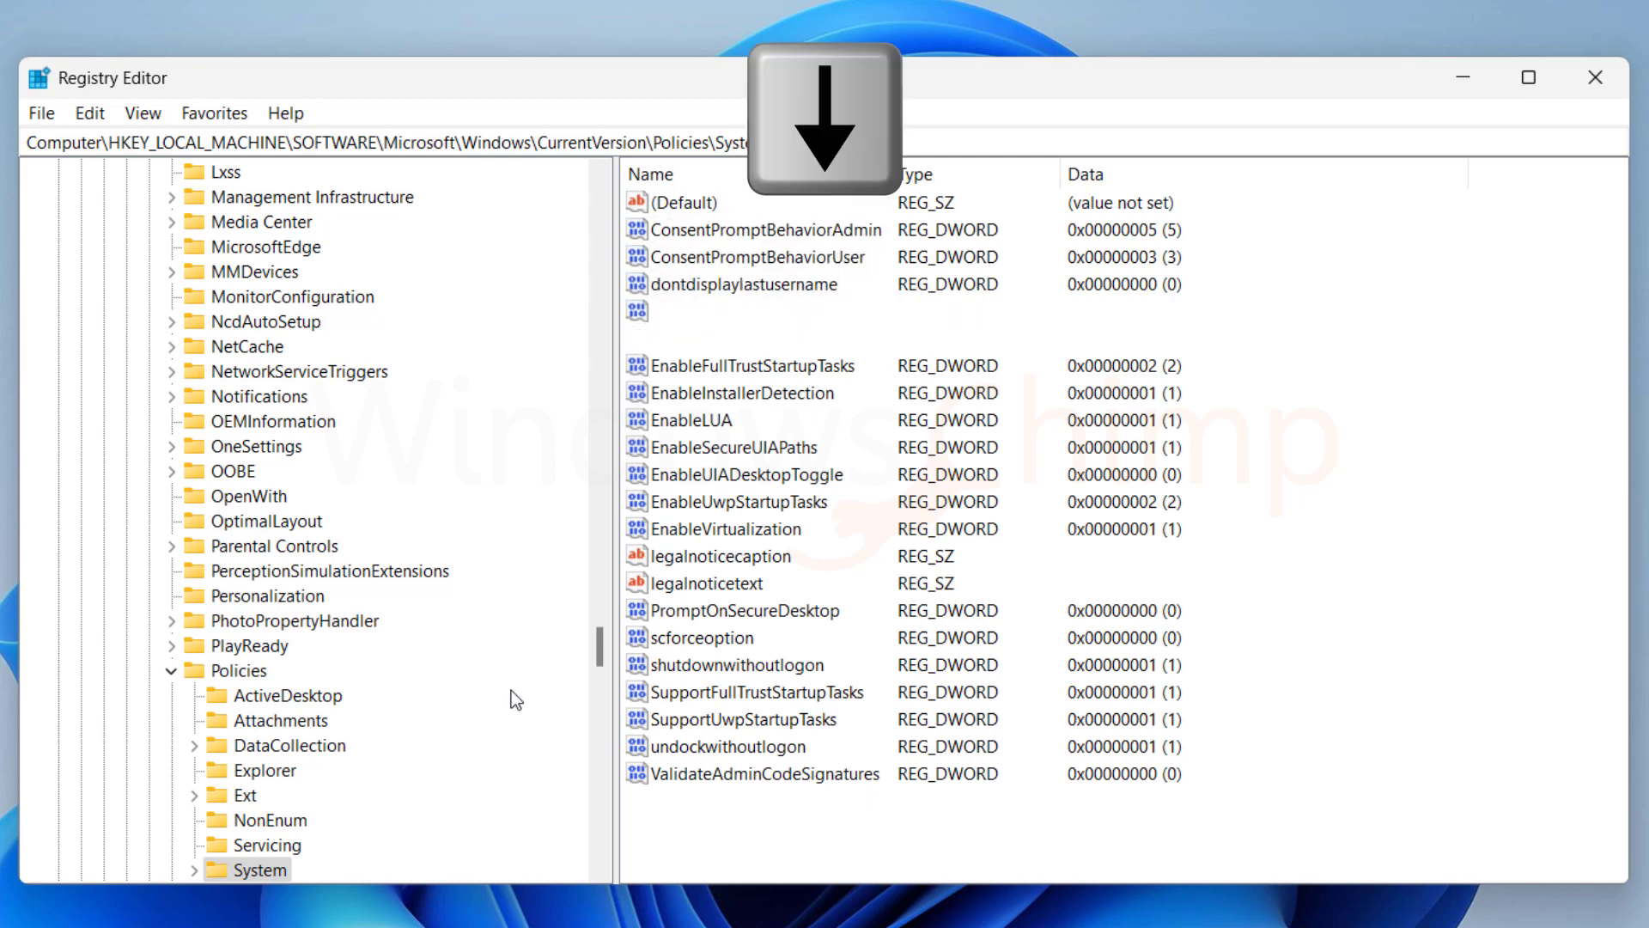
key("Return")
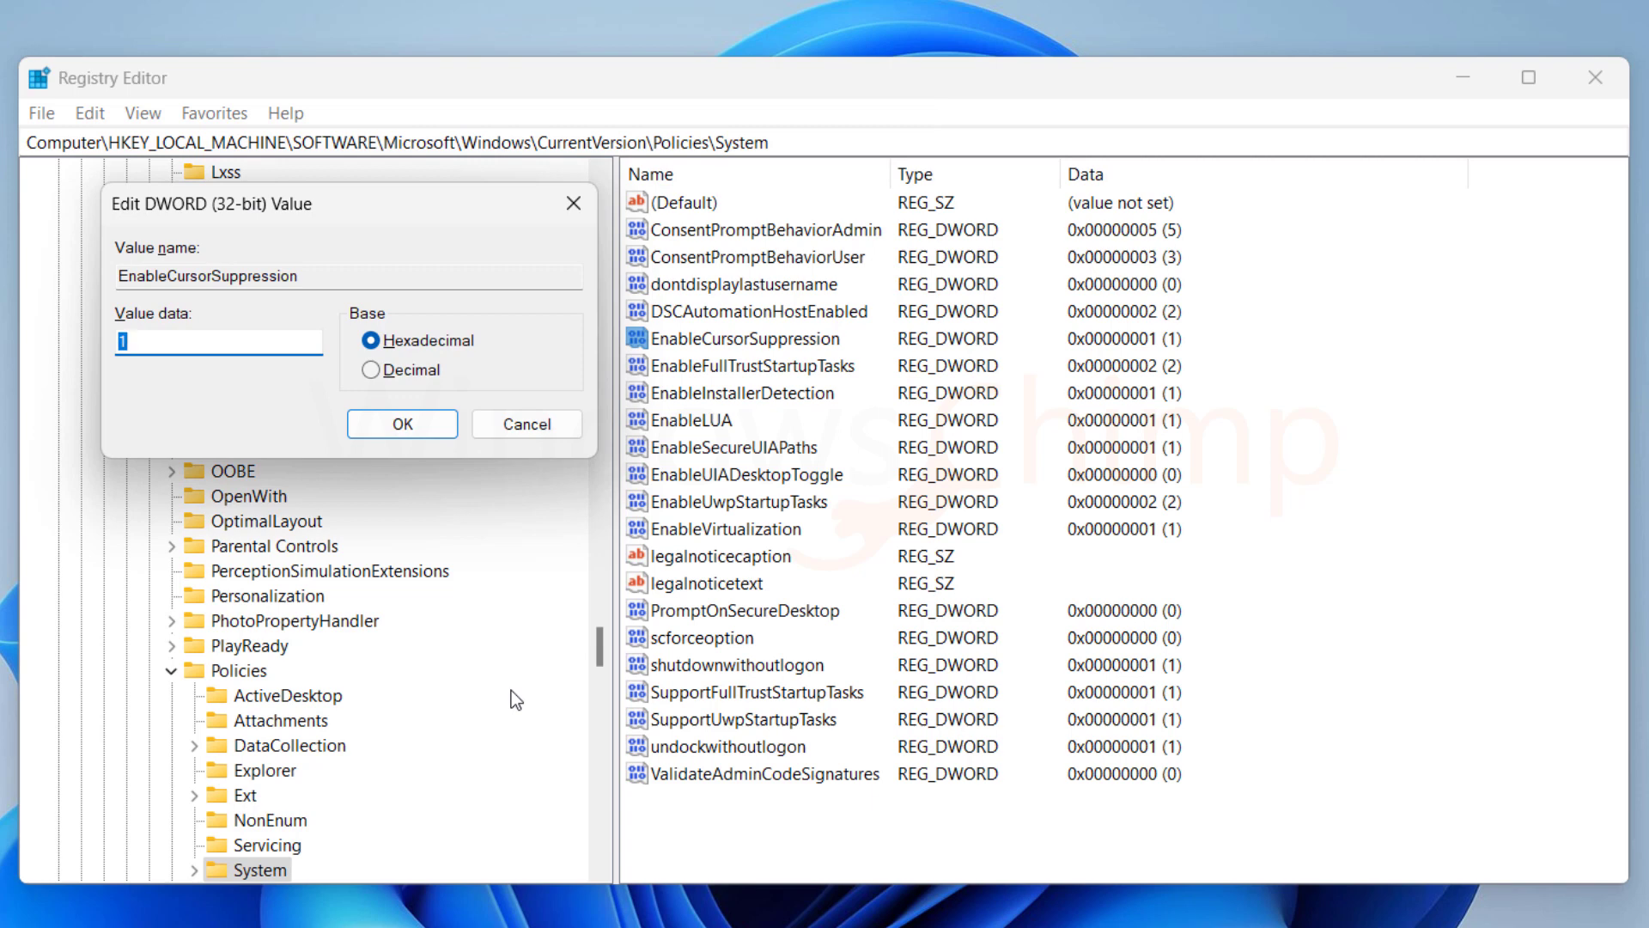
type("0")
key("Return")
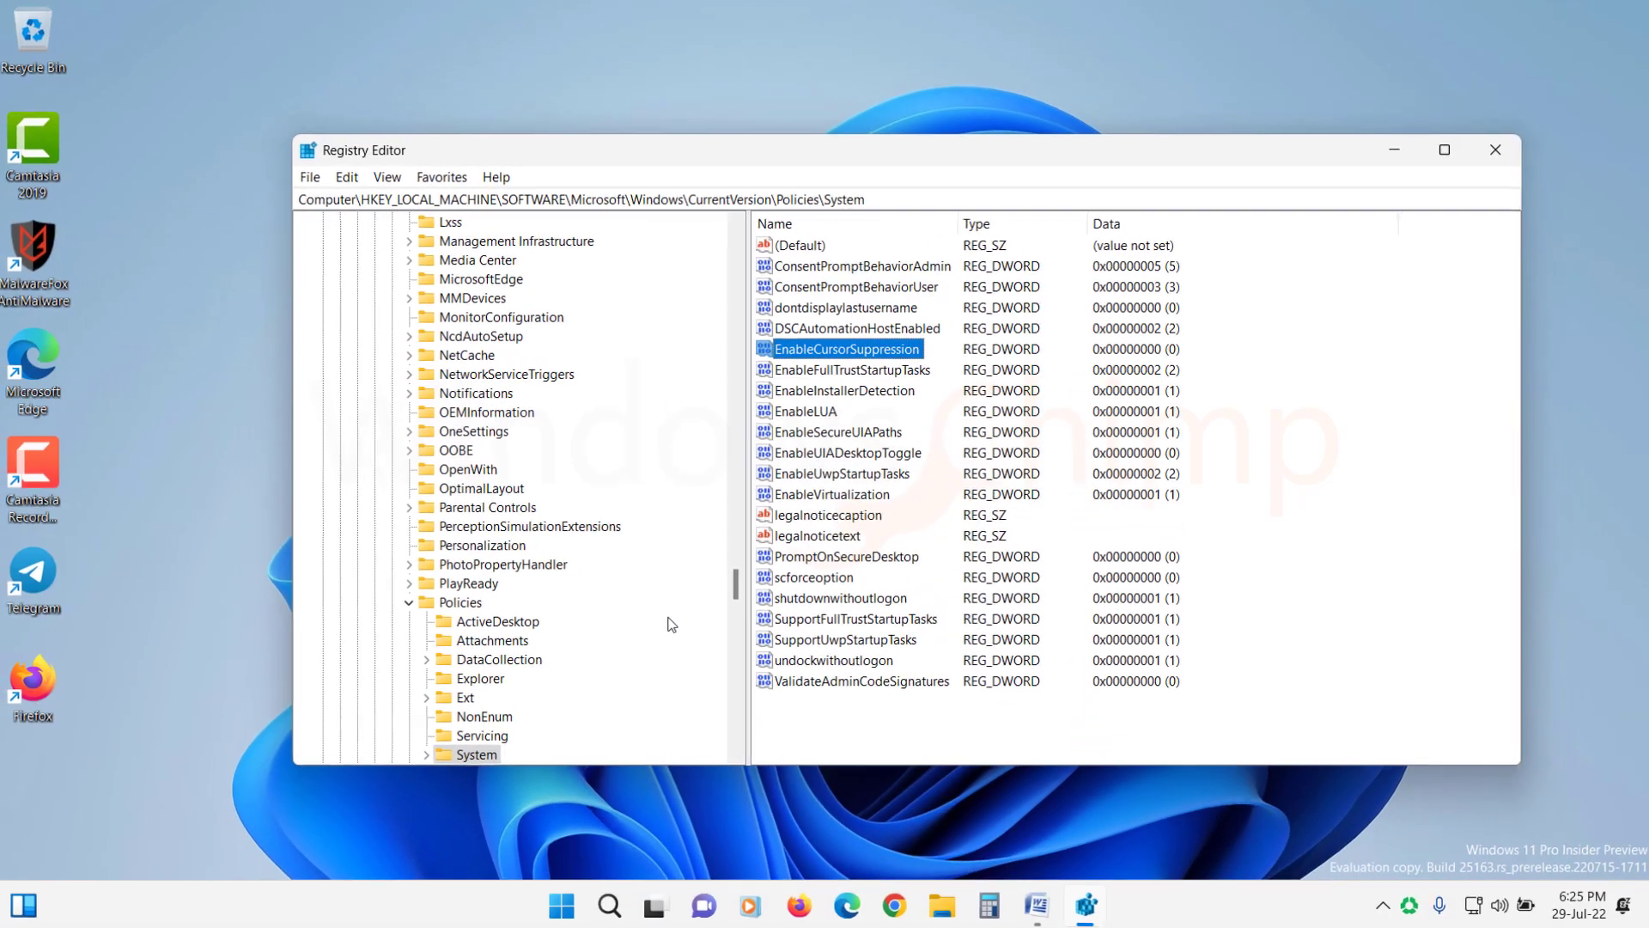
Step: Restart the PC from the Start menu's power options using only the keyboard
key("super")
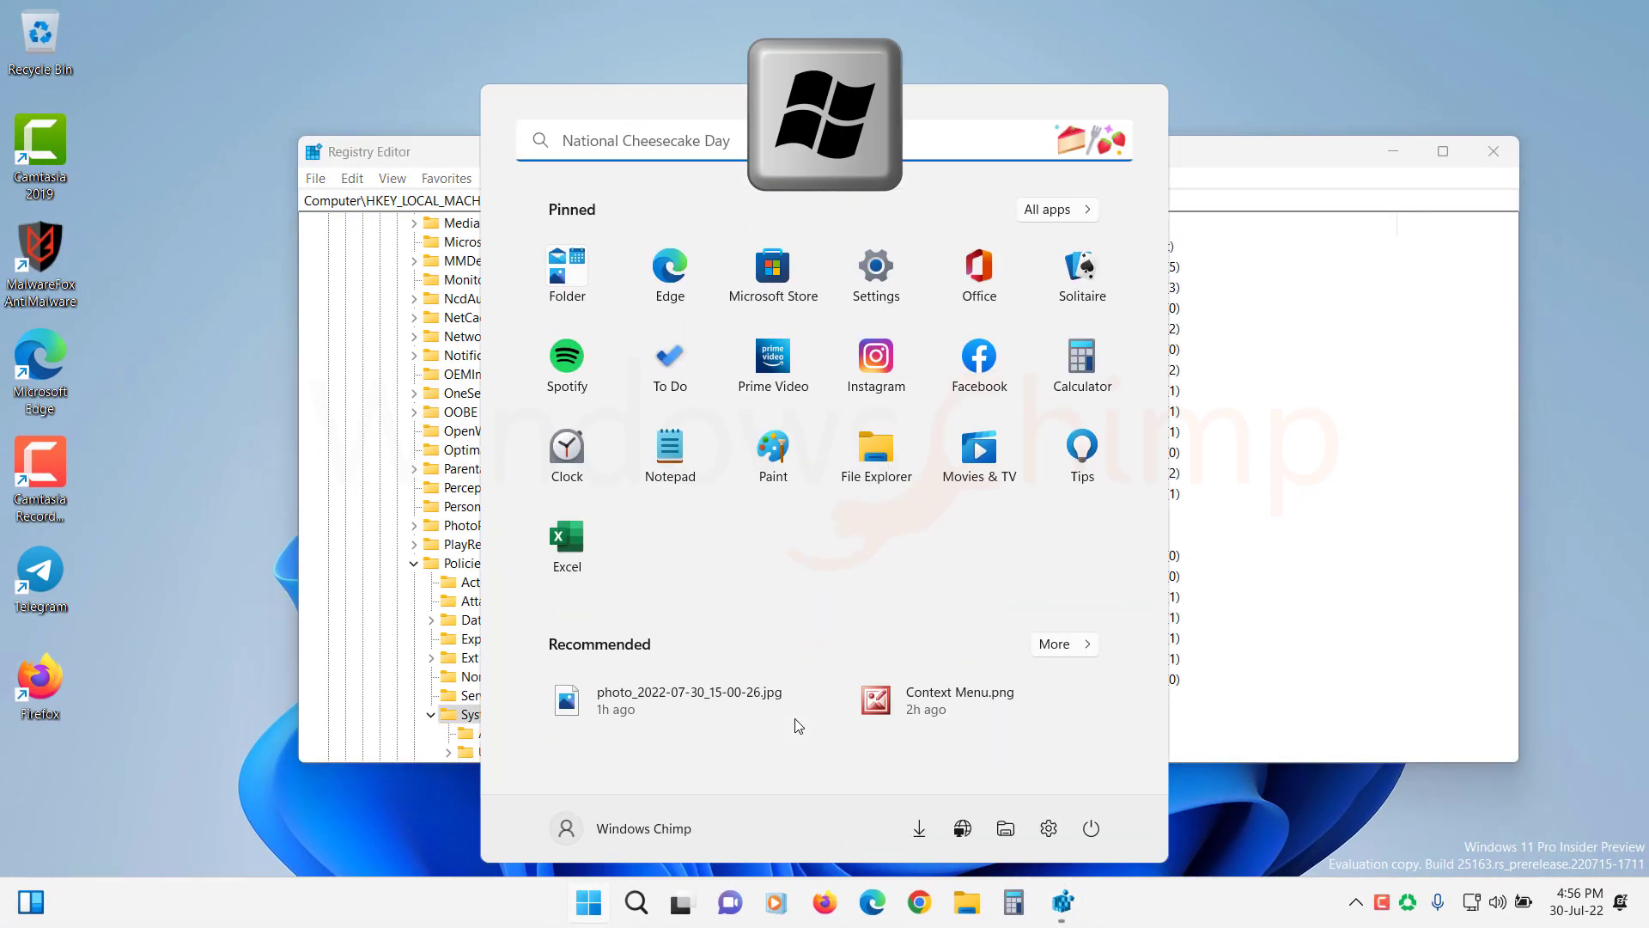
key("Tab")
key("Tab")
key("Tab")
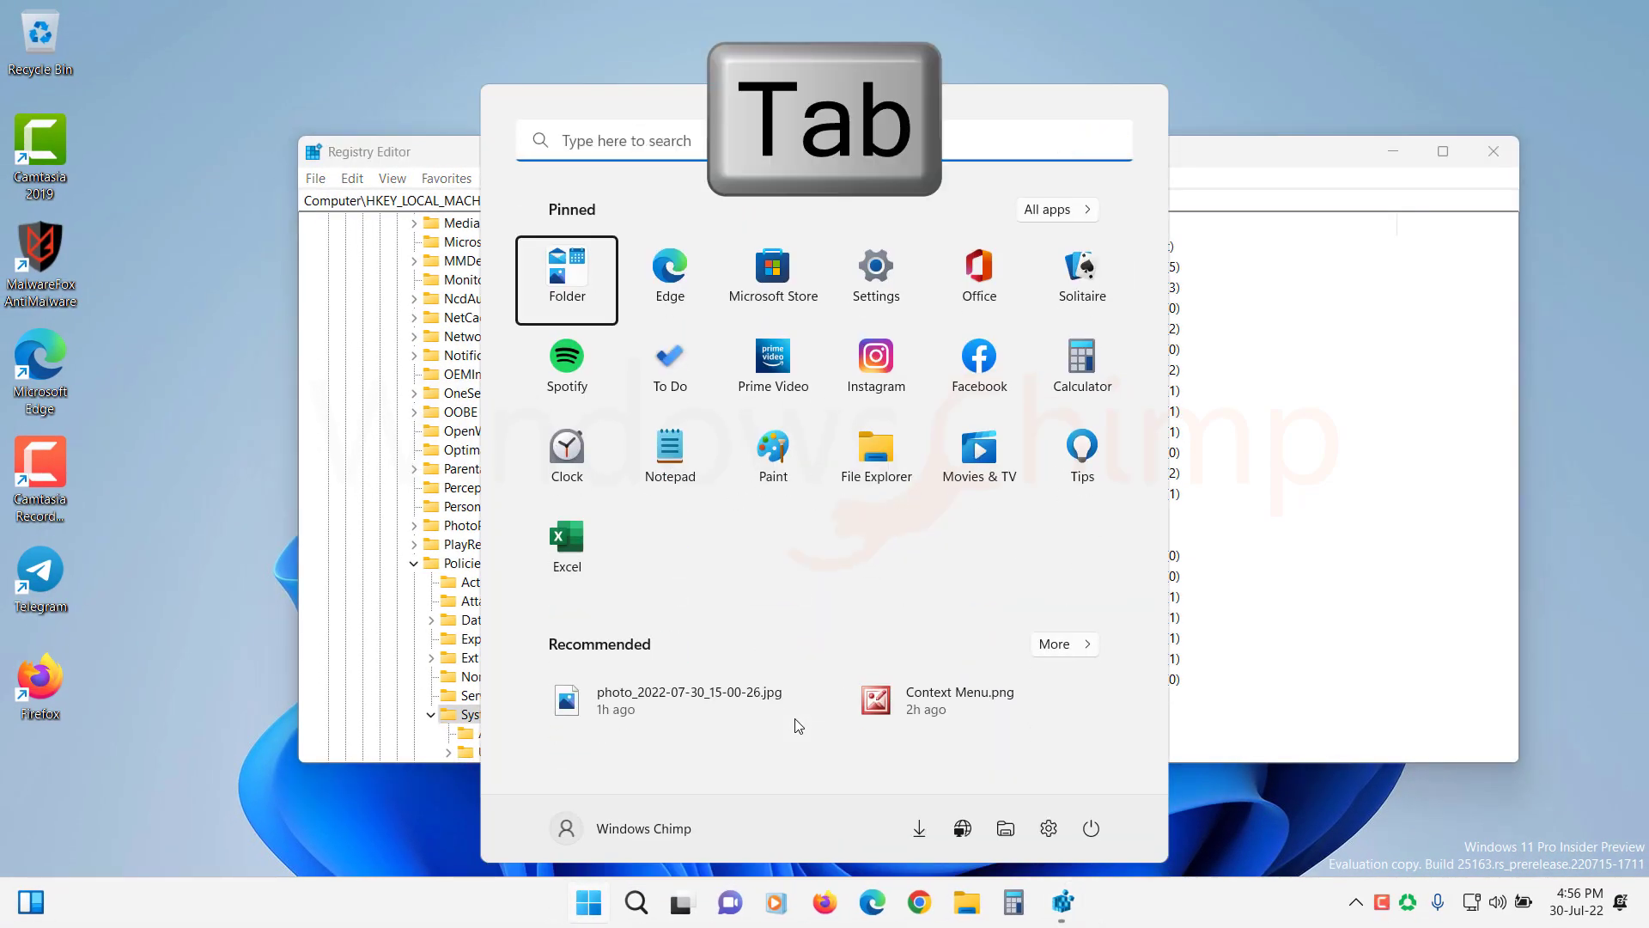
key("Tab")
key("Right")
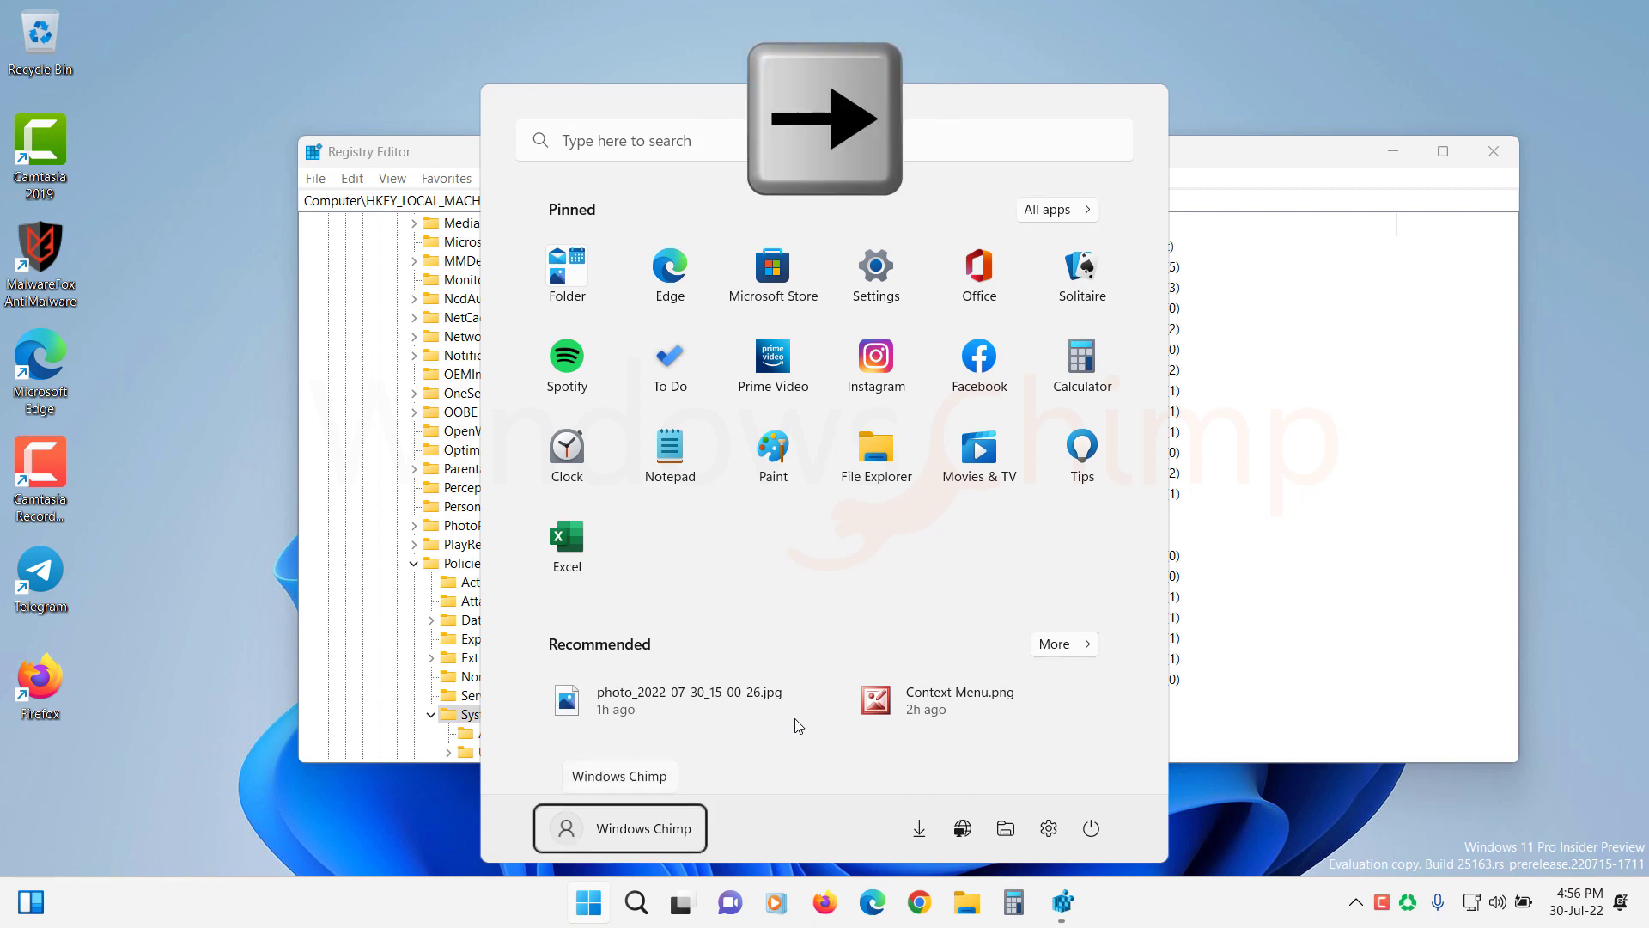
key("Right")
key("Right")
key("Right")
key("Right")
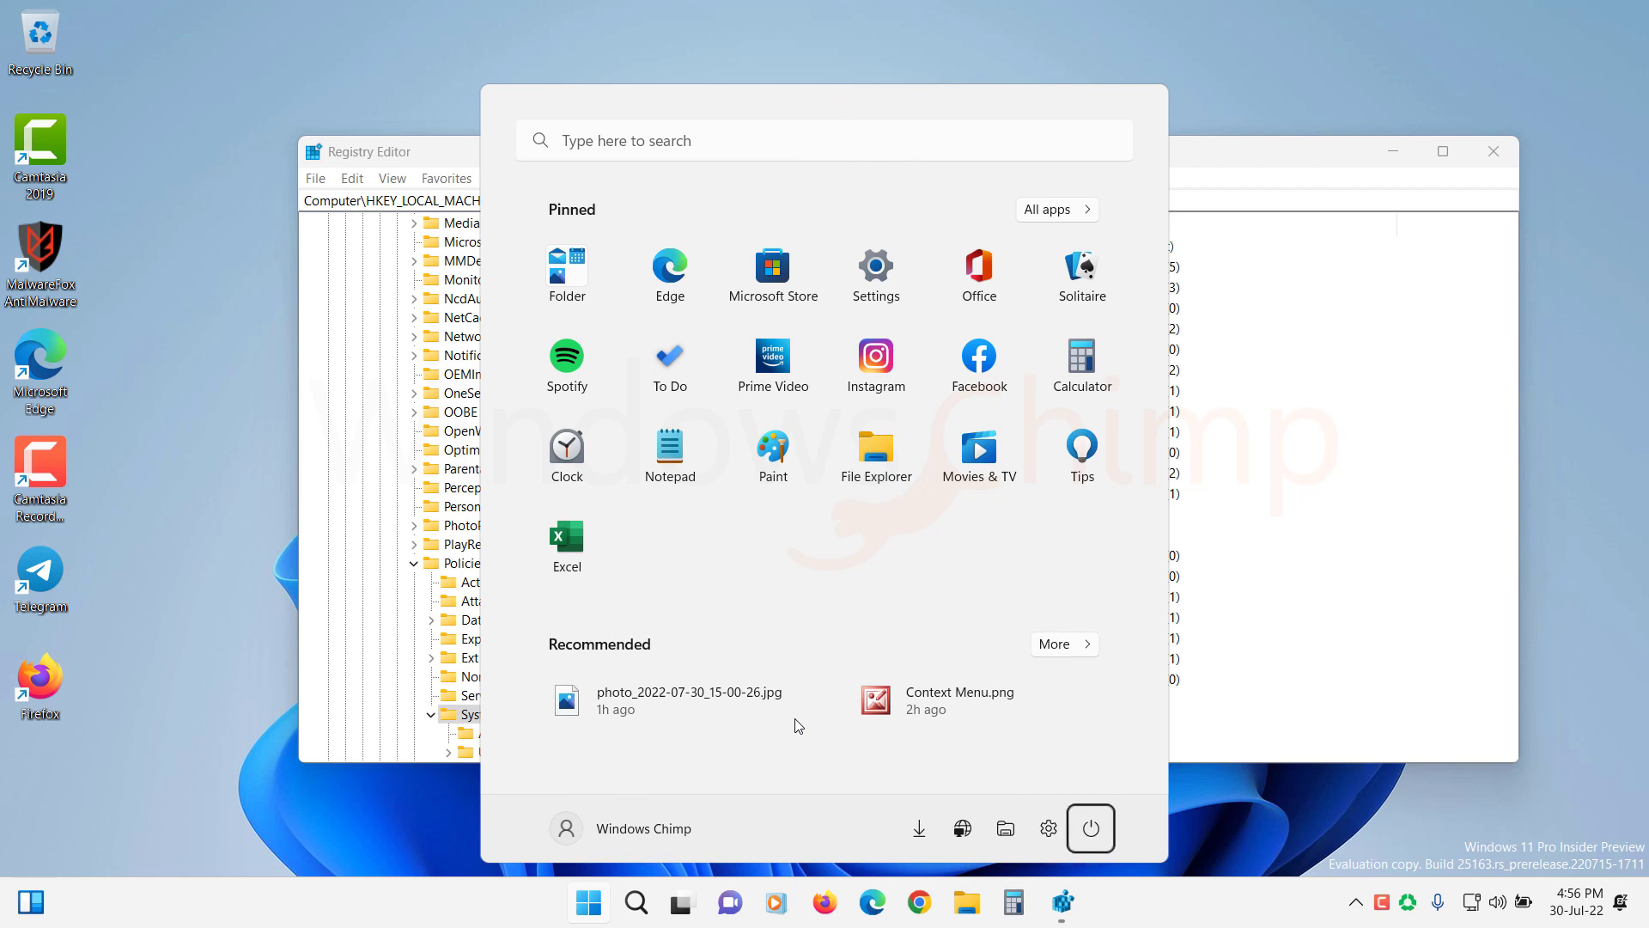
key("Return")
key("Down")
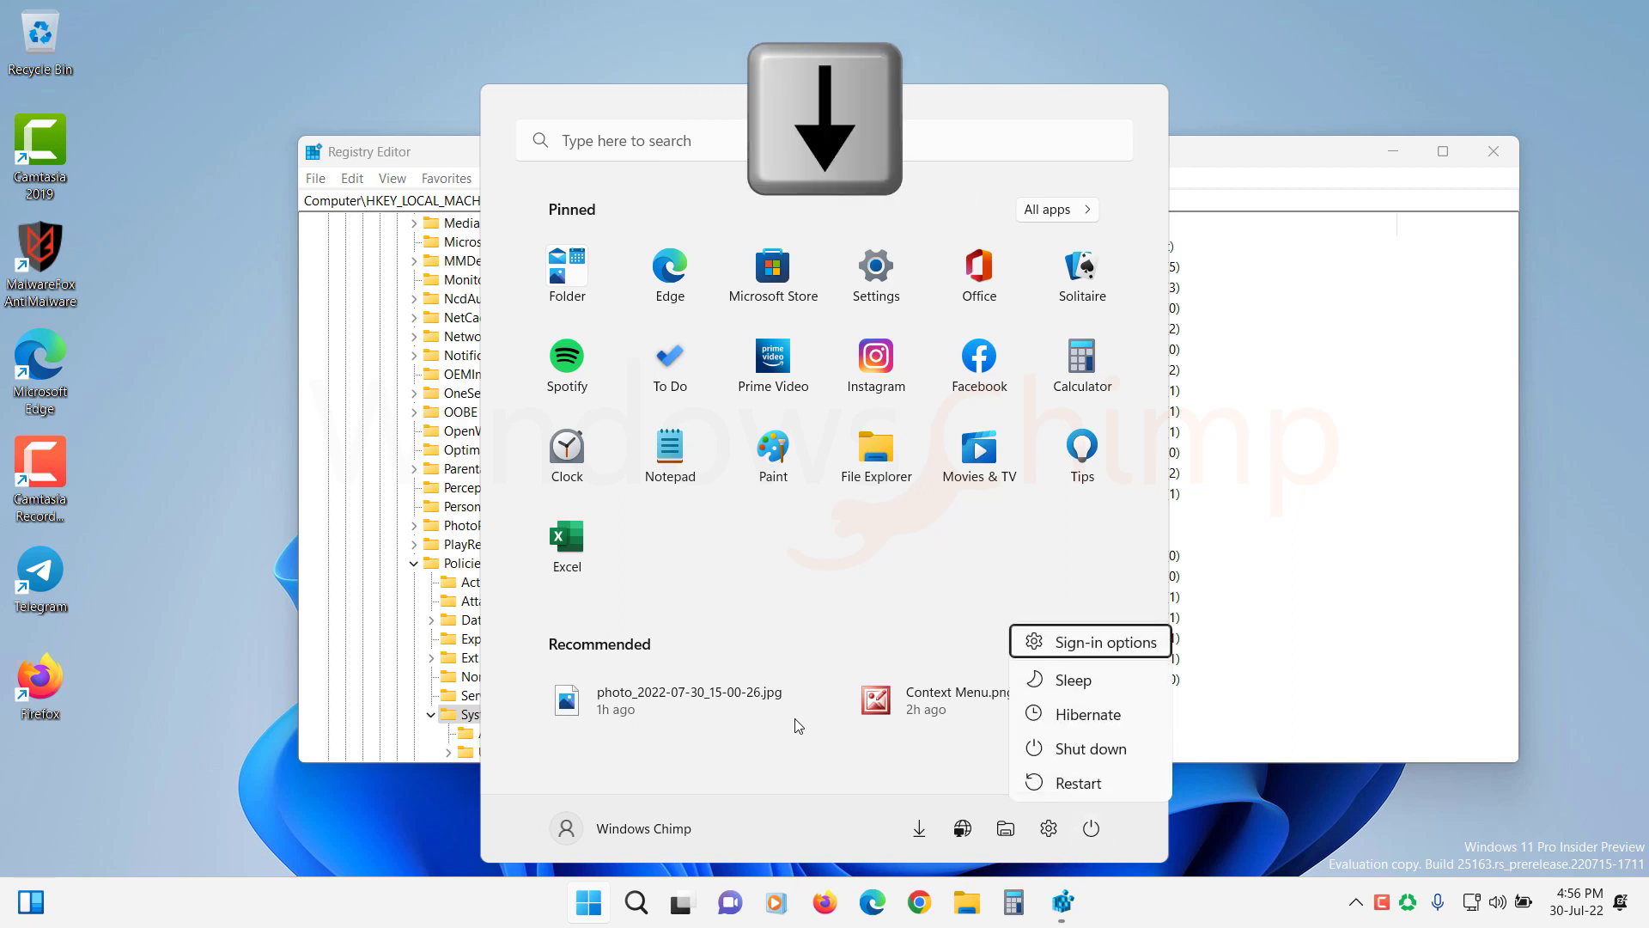
key("Down")
key("Down")
key("Down")
key("Return")
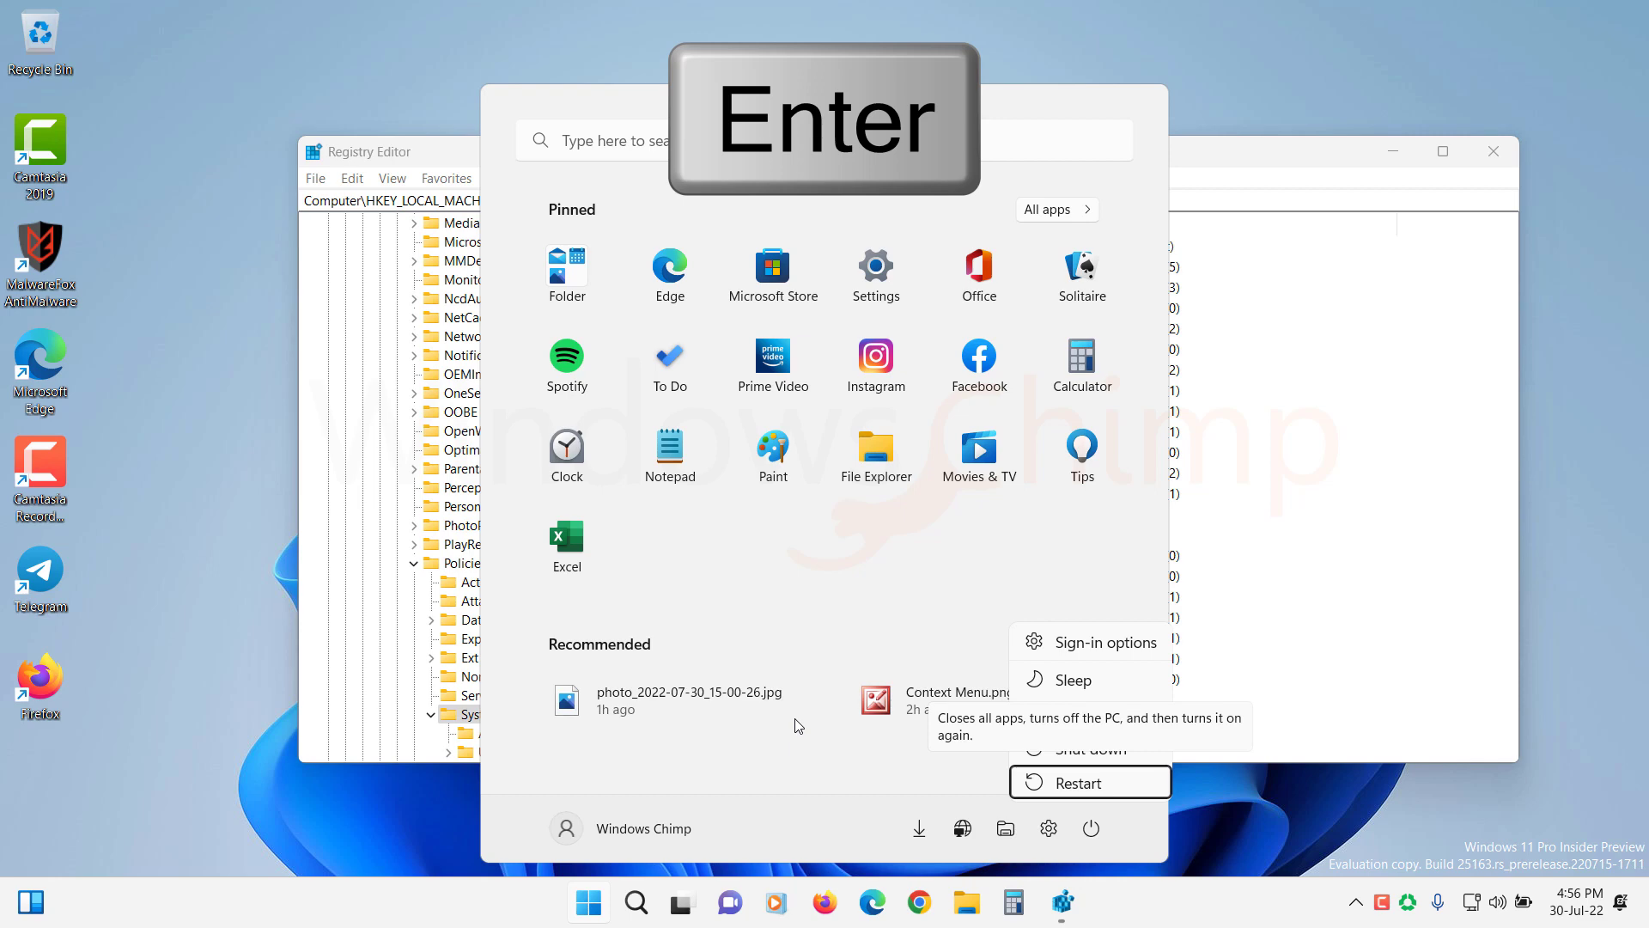